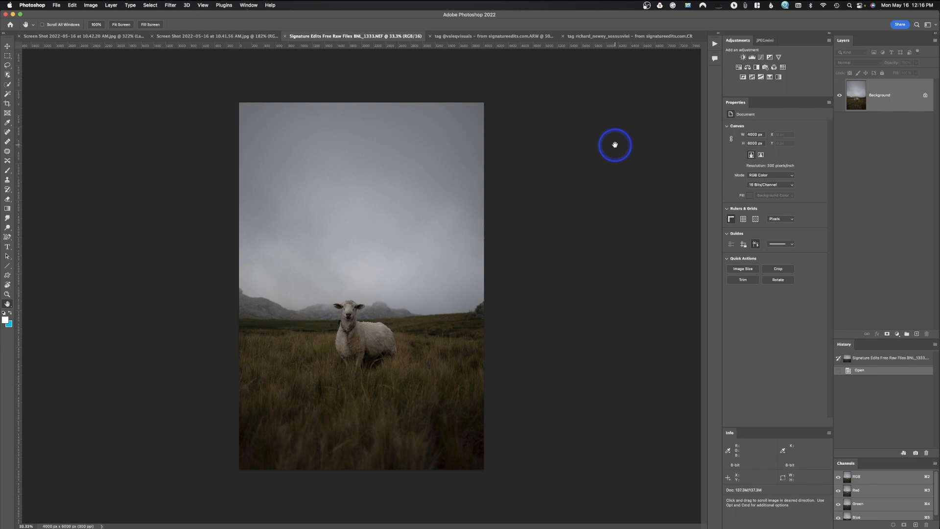
Hide the rulers and switch to the Essentials workspace.
key(super+r)
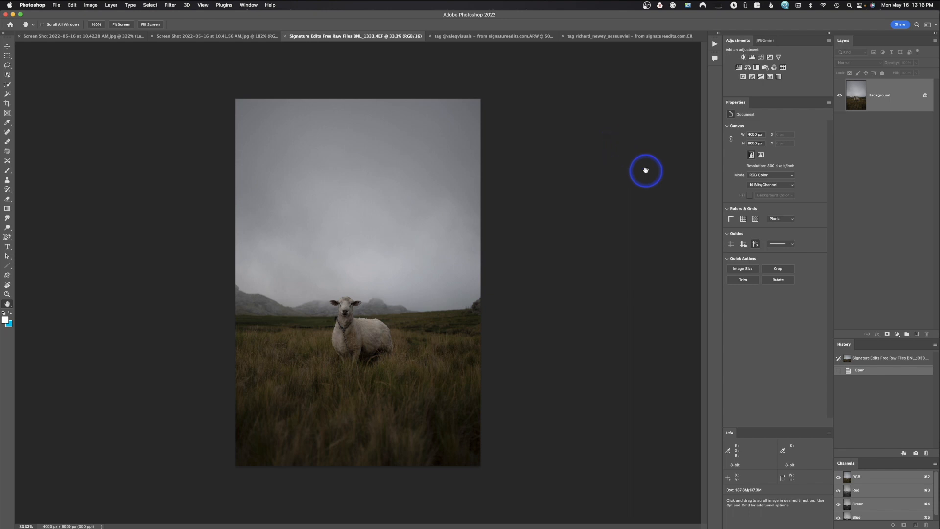
click(927, 27)
click(925, 55)
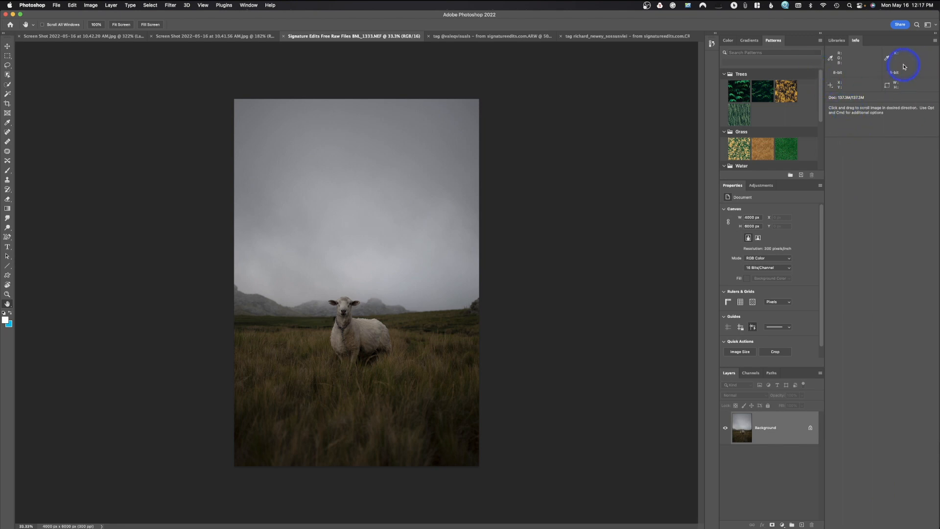
Switch to the Graphic and Web workspace and view the Navigator and Histogram panels in their shared group.
click(928, 25)
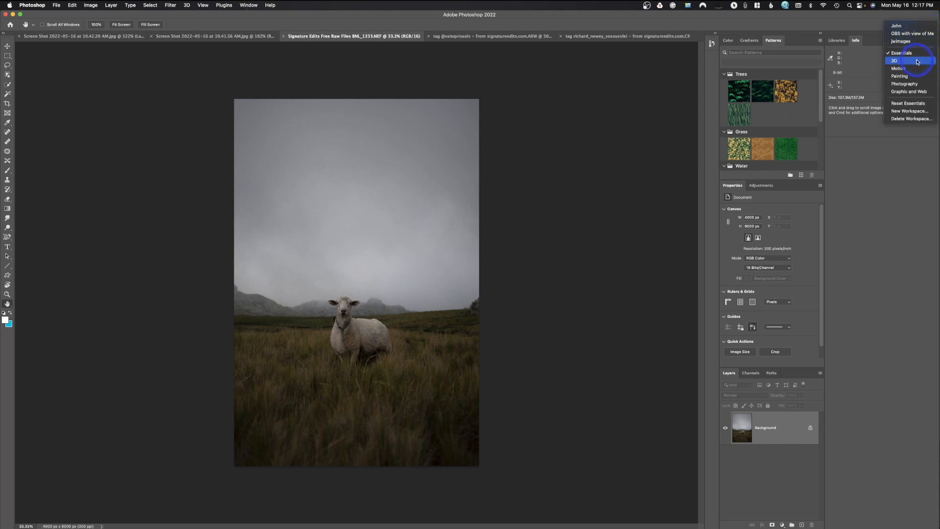
click(912, 92)
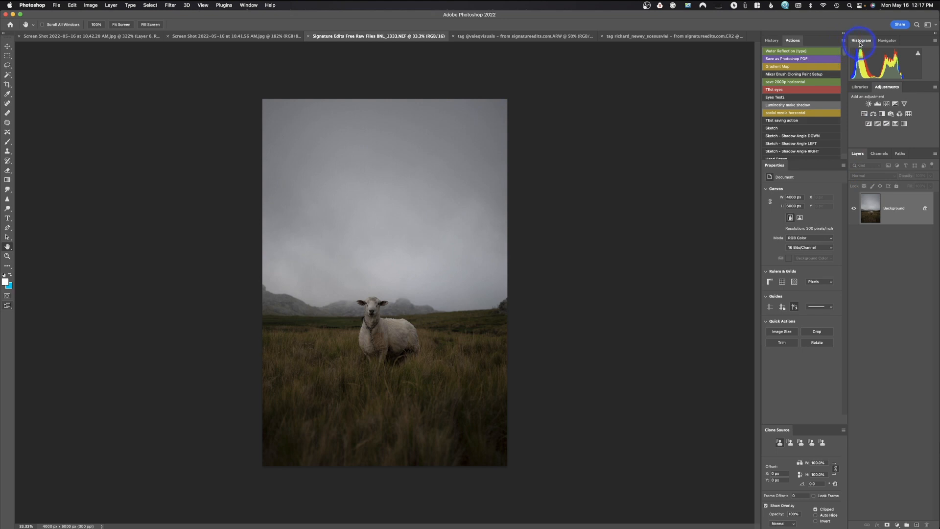
click(876, 41)
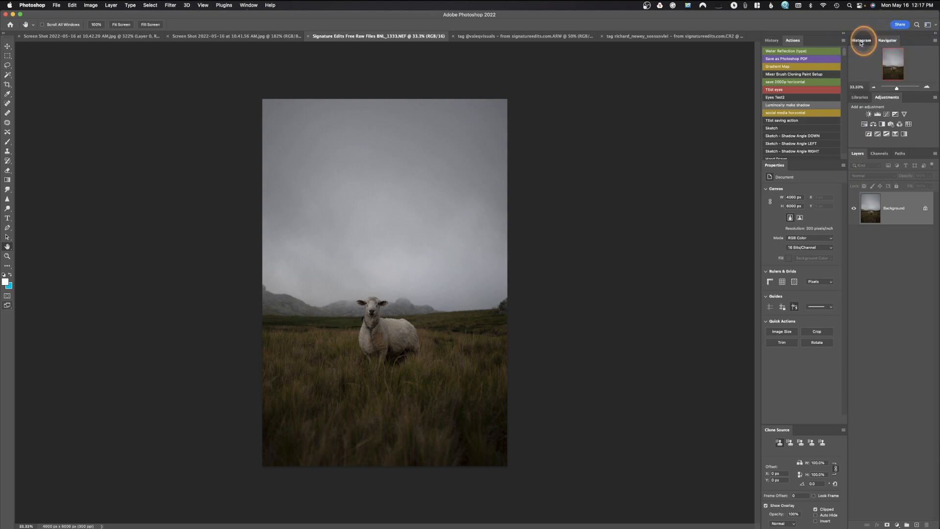
click(861, 41)
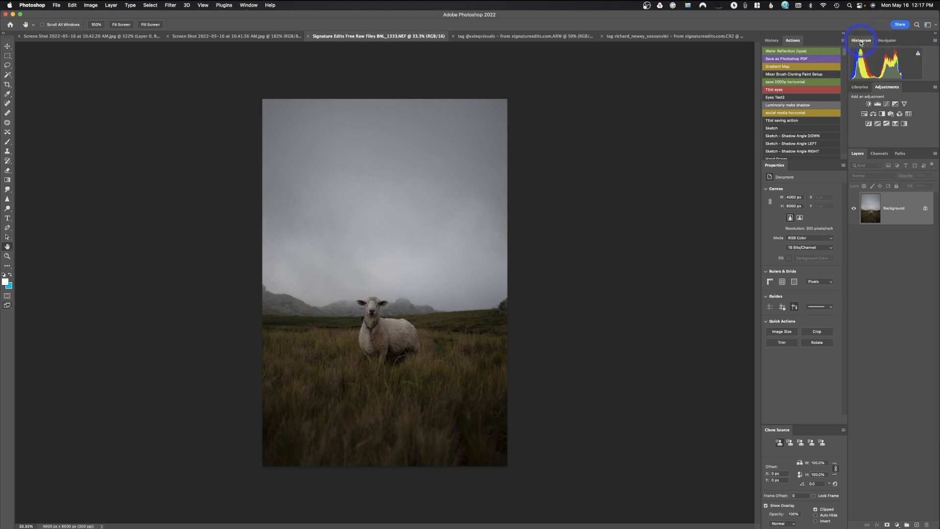
Show the Brush Settings panel in the workspace.
click(249, 5)
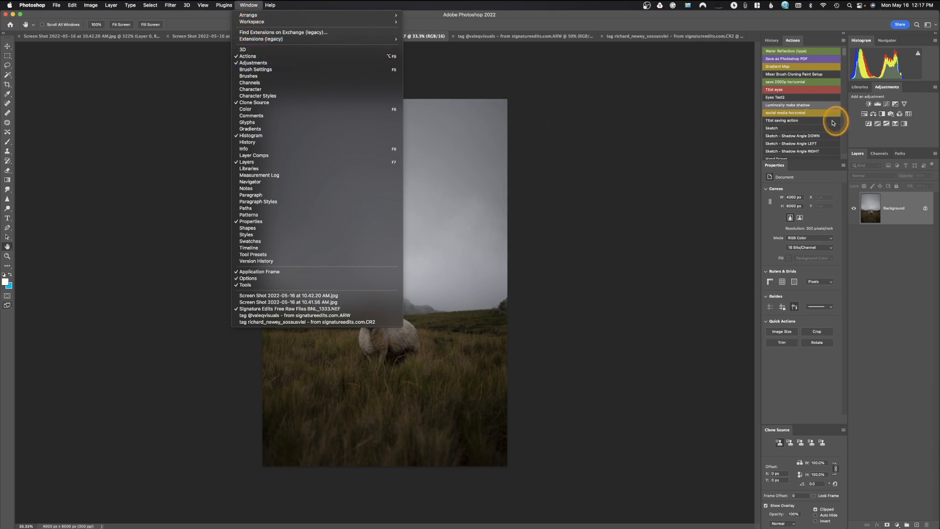
click(292, 70)
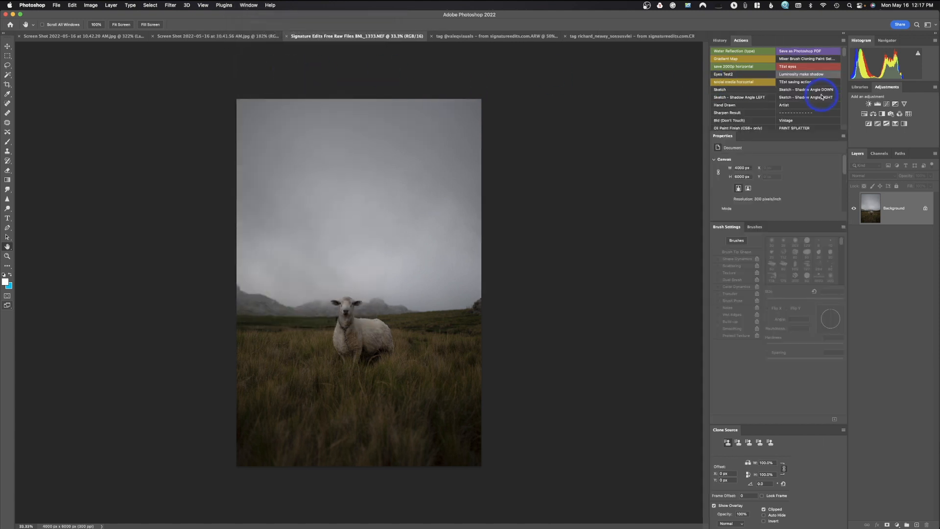
click(249, 5)
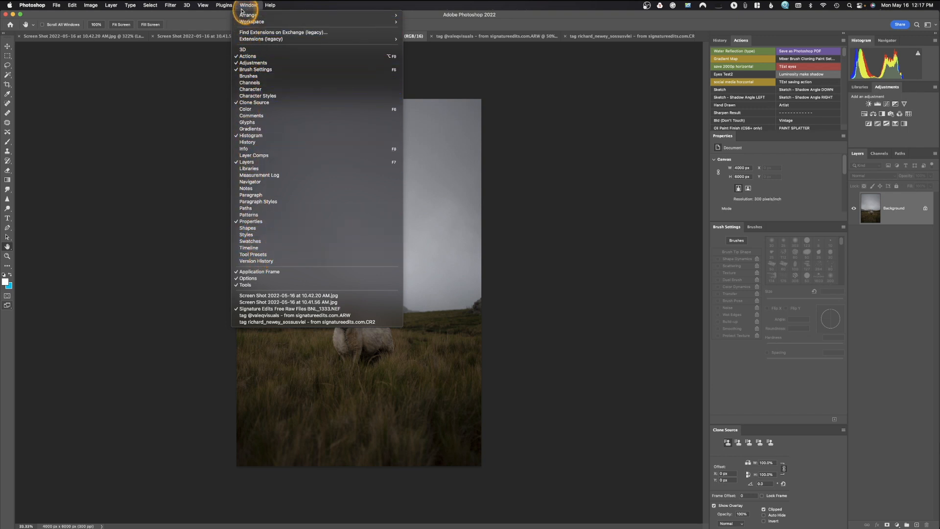
click(570, 80)
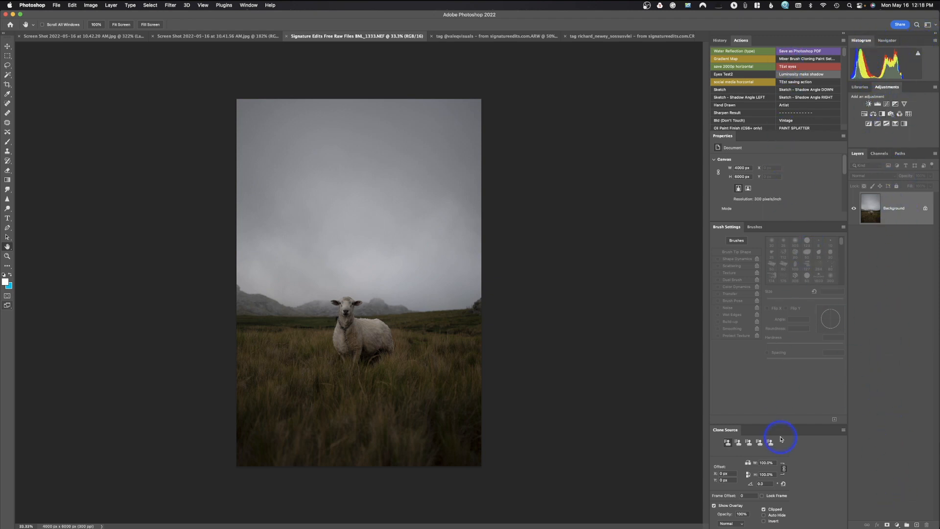
Separate the Navigator panel from Histogram to below Adjustments, and move it into the Layers, Channels and Paths group.
click(887, 41)
click(863, 42)
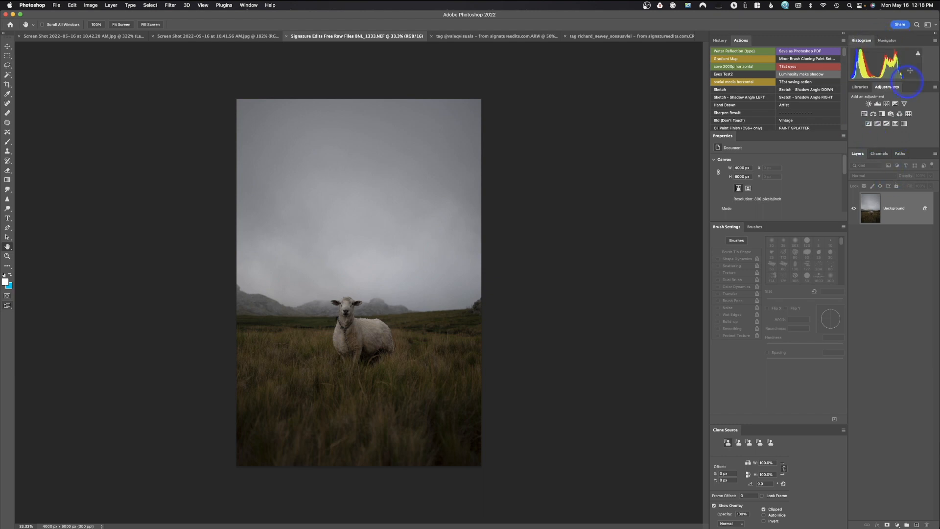
click(887, 41)
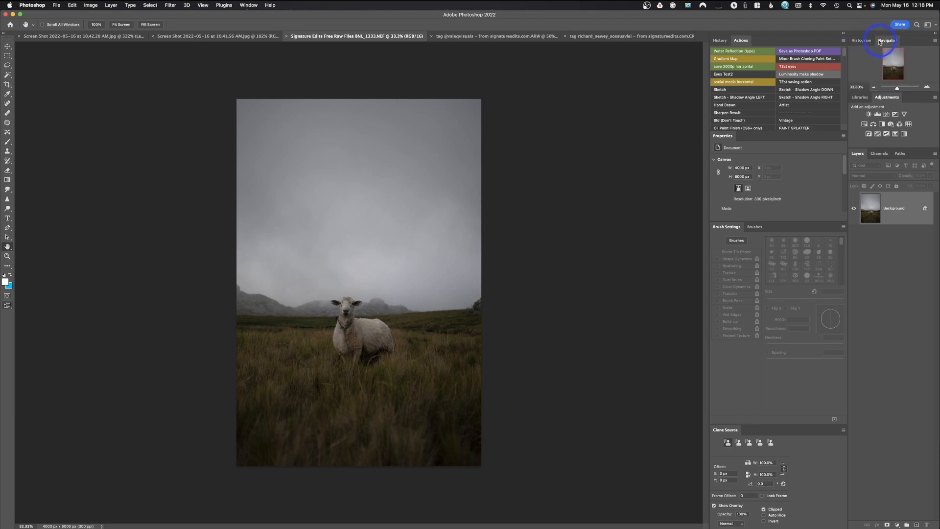
click(863, 41)
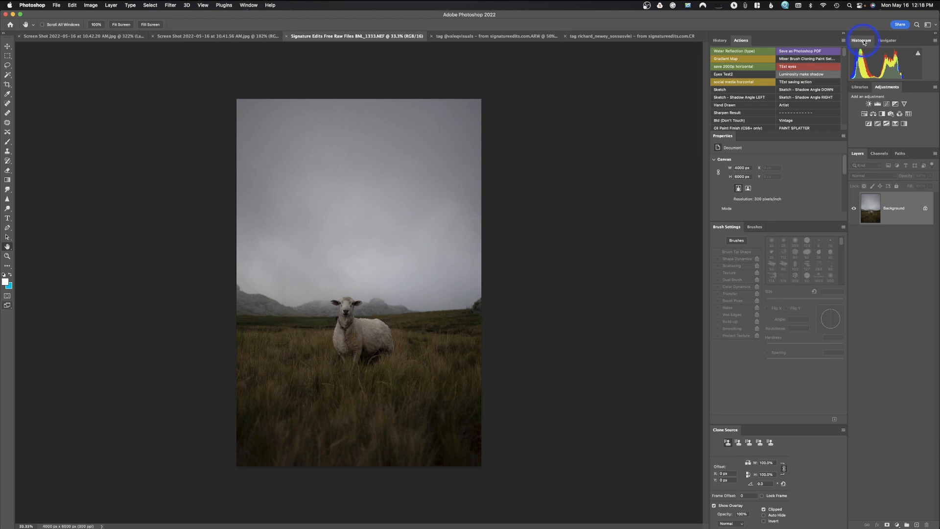
click(884, 42)
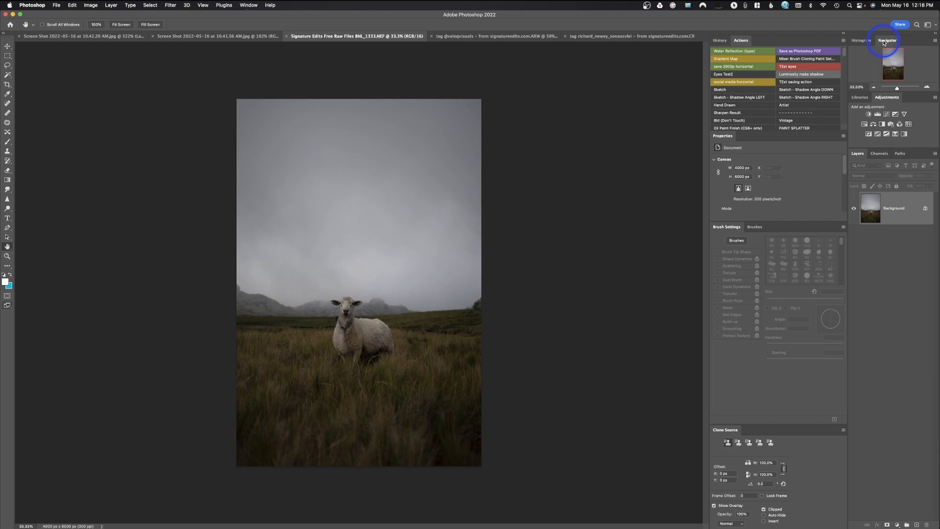
drag(884, 42, 884, 83)
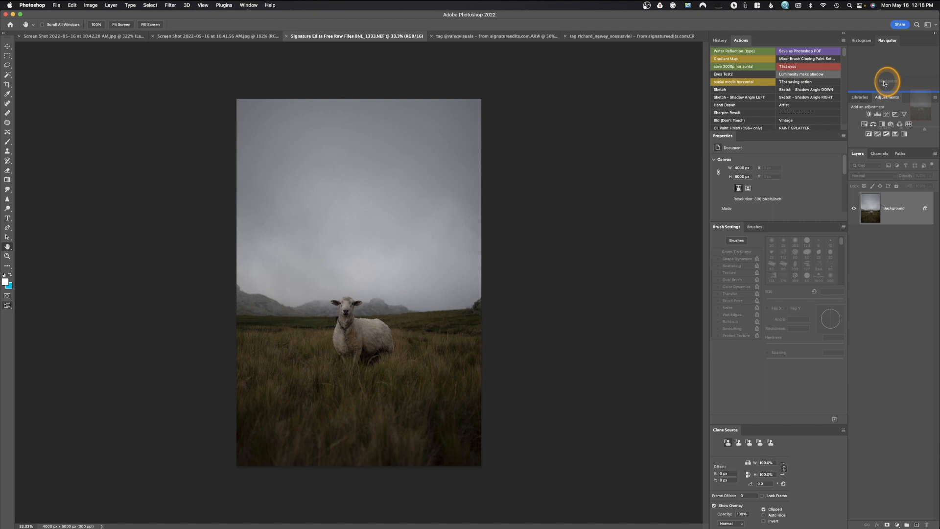
drag(884, 83, 898, 217)
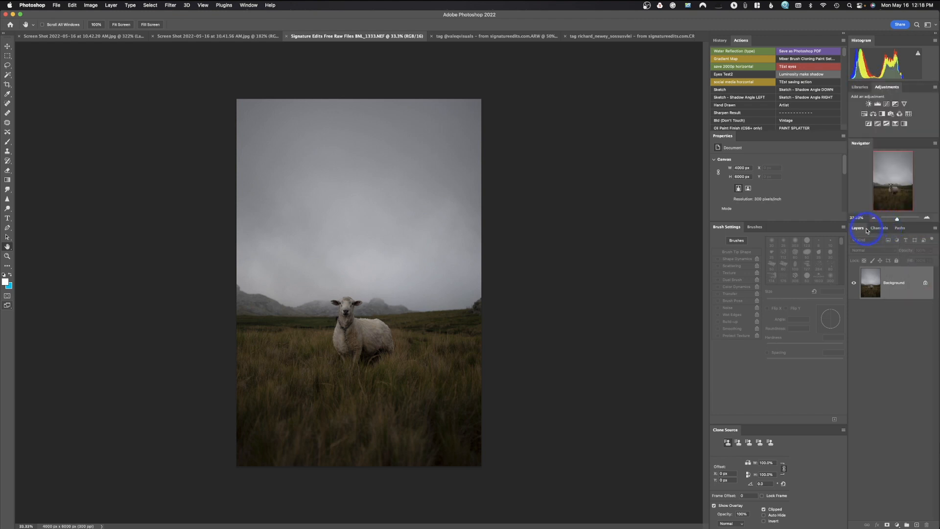
drag(861, 145, 917, 233)
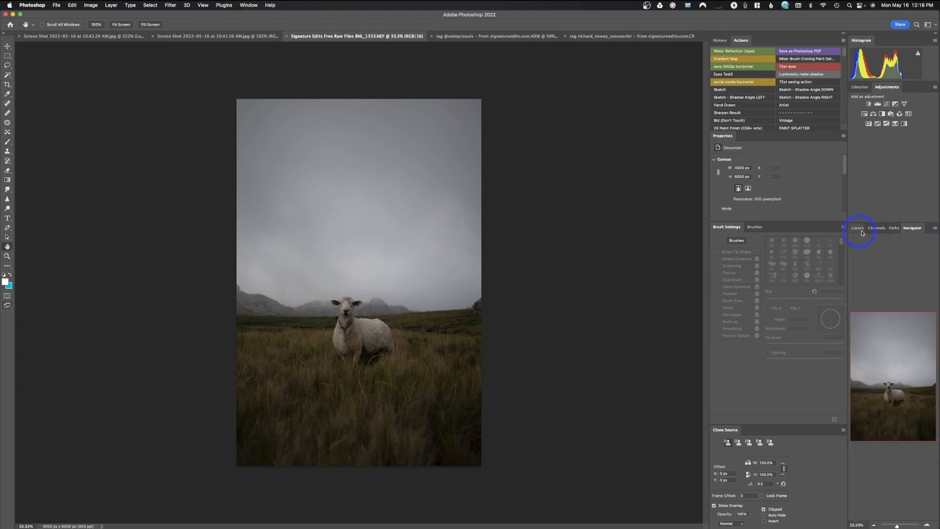
Dock the Navigator panel as its own column beside the Actions and Properties column, and close it.
drag(914, 230, 708, 227)
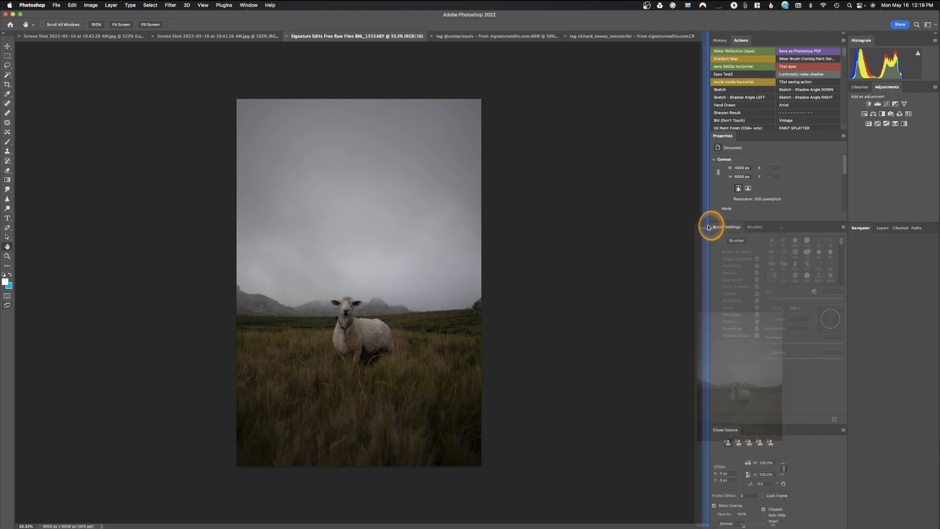
drag(709, 227, 709, 227)
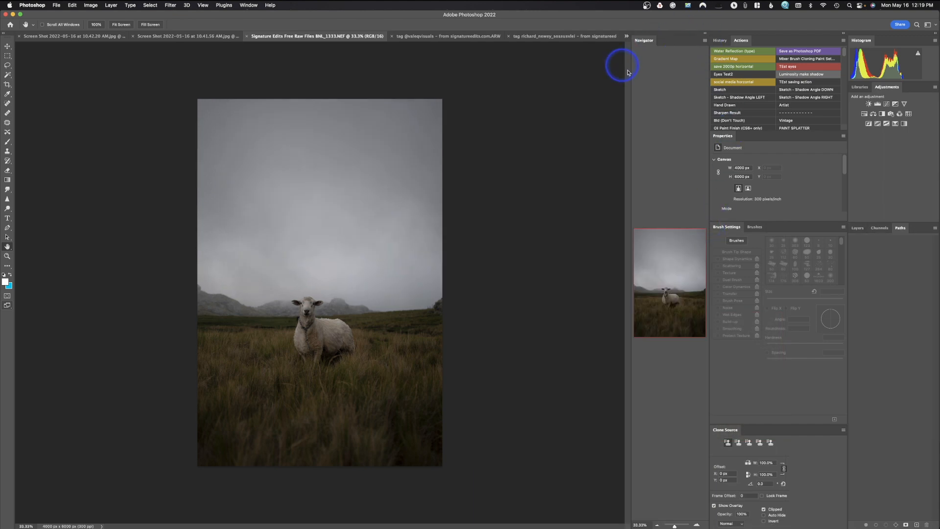
drag(706, 43, 716, 58)
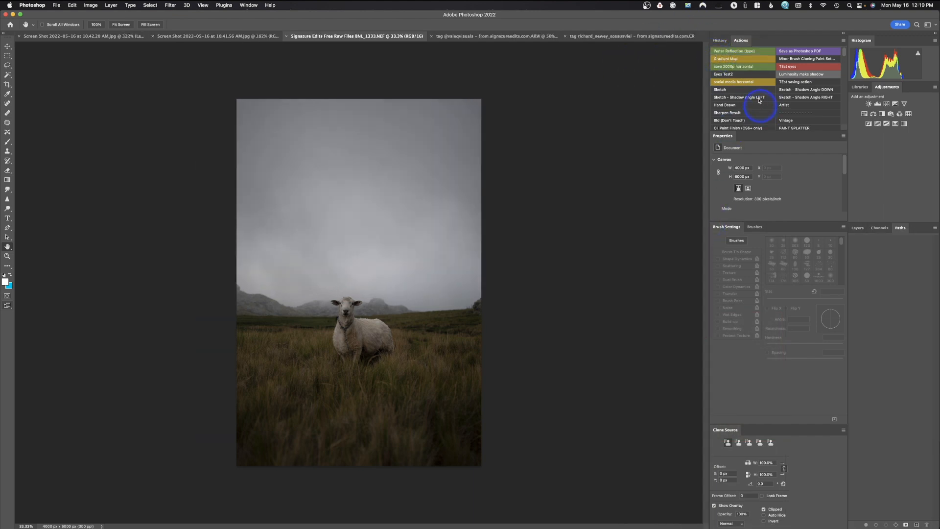
Collapse the Actions and Properties column to icons, briefly show the Actions panel, and restore the full column.
click(843, 34)
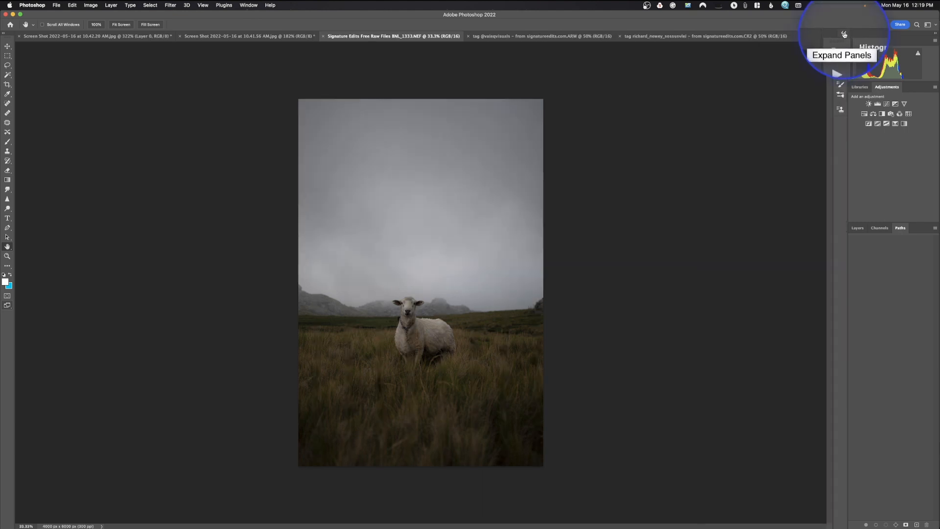
click(845, 34)
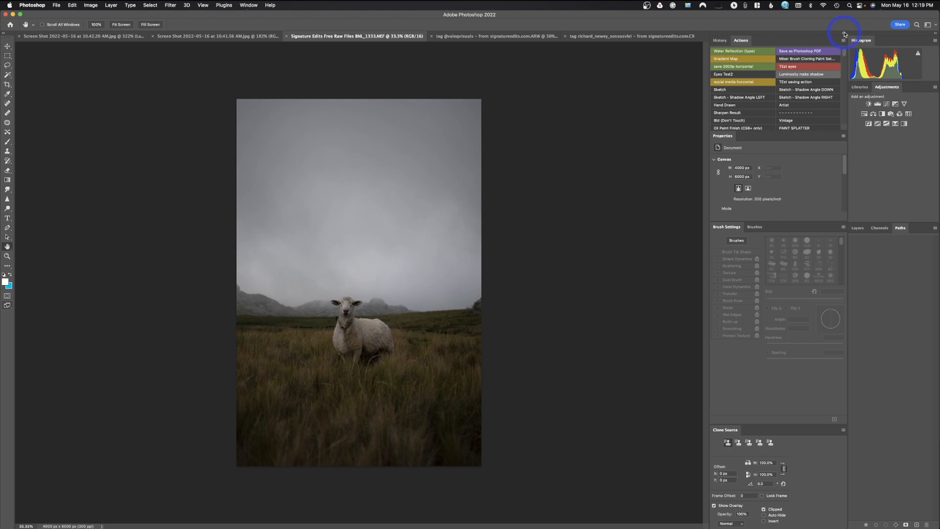
click(844, 34)
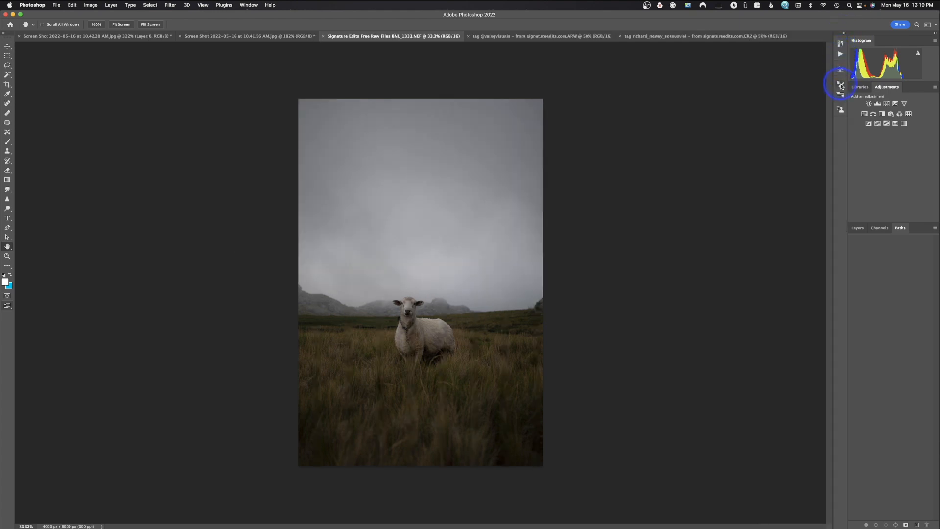
click(841, 55)
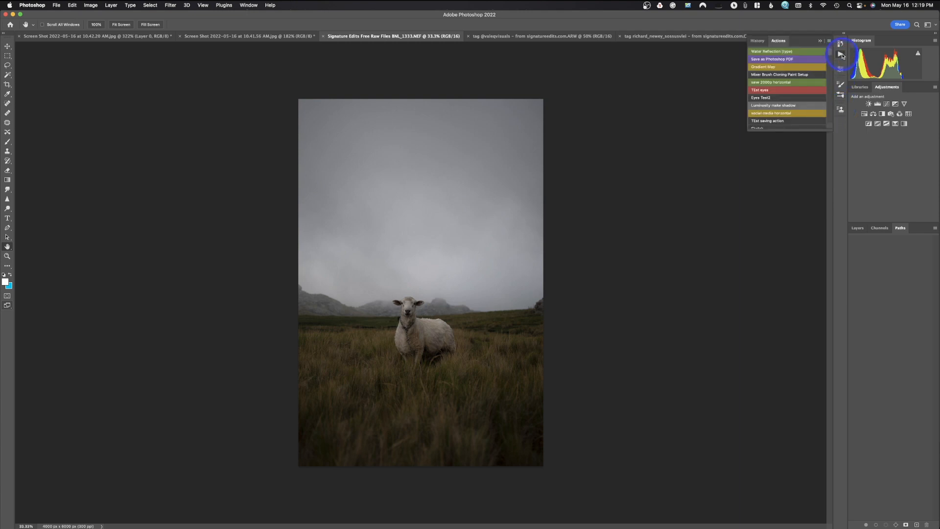
click(842, 55)
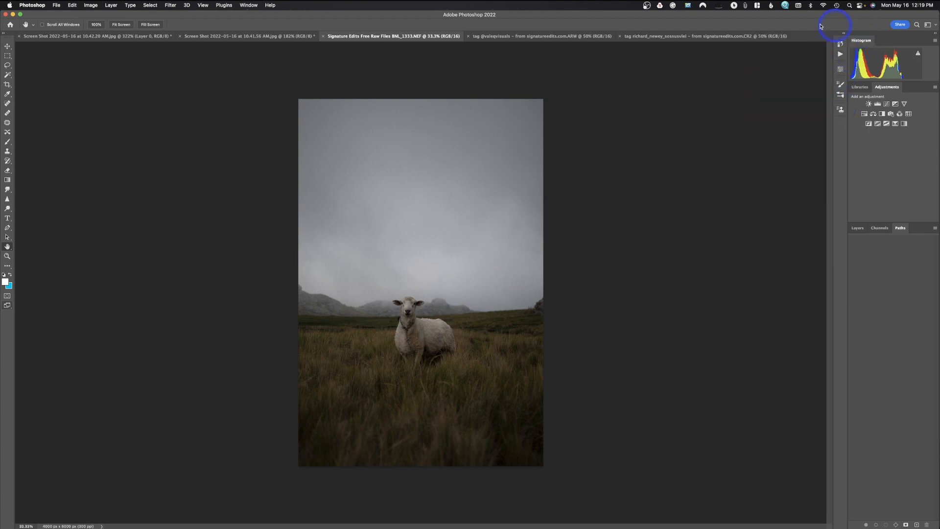
click(845, 33)
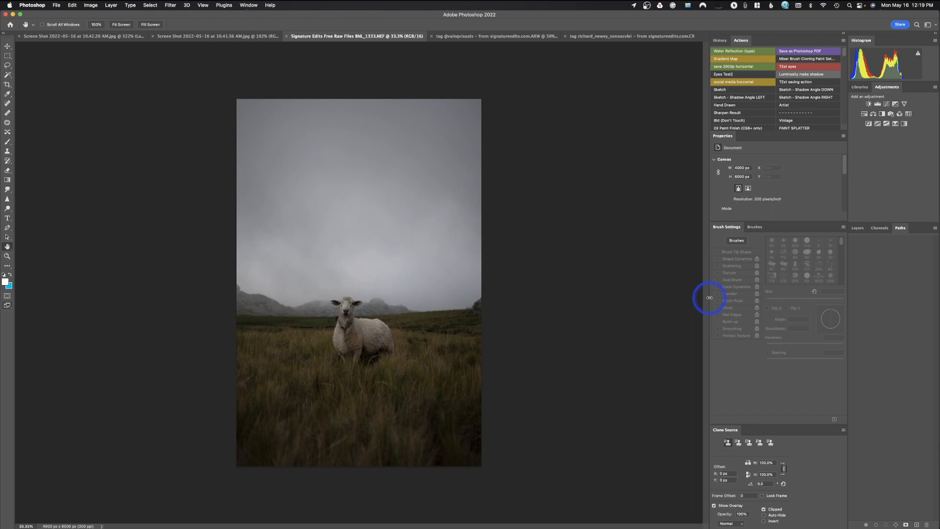
Widen the Actions and Properties column and the Histogram and Layers column.
mouse_move(710, 297)
mouse_down()
mouse_move(747, 299)
mouse_move(711, 298)
mouse_up()
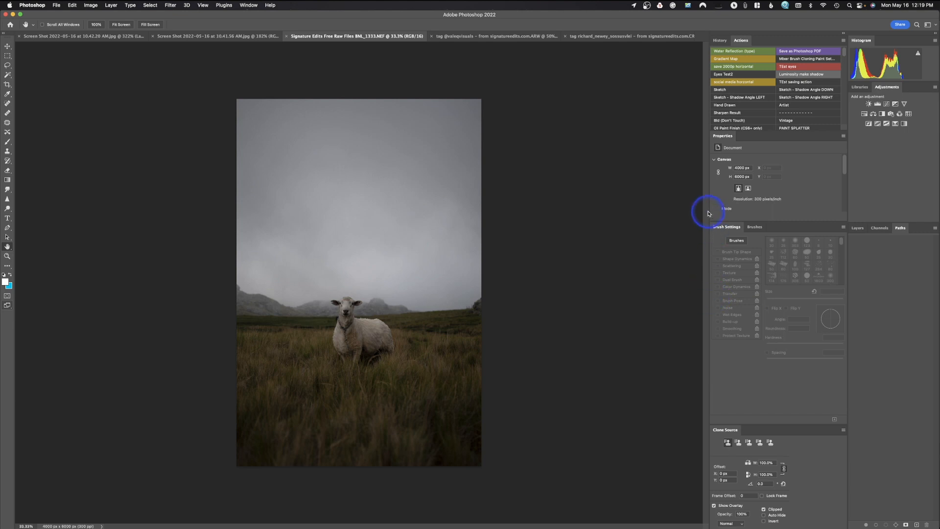
mouse_move(706, 210)
mouse_down()
mouse_move(772, 207)
mouse_move(699, 210)
mouse_up()
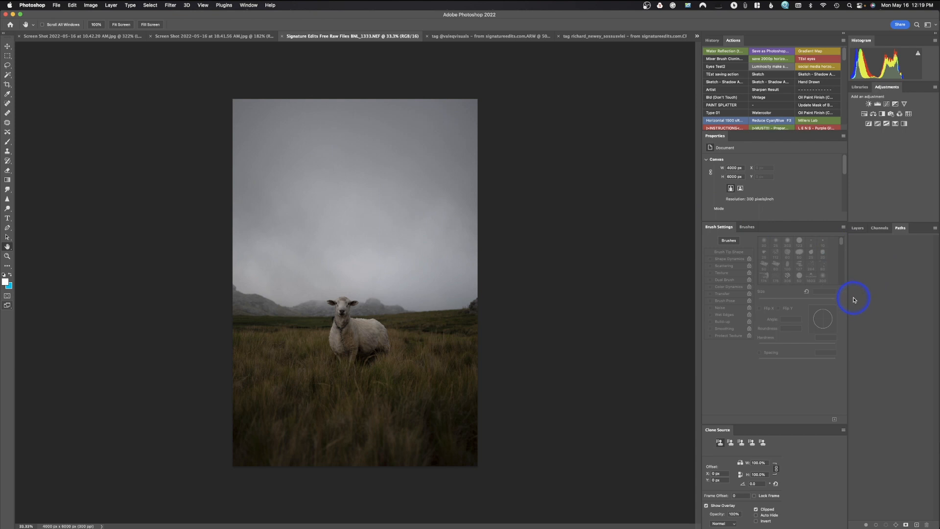
drag(848, 299, 827, 300)
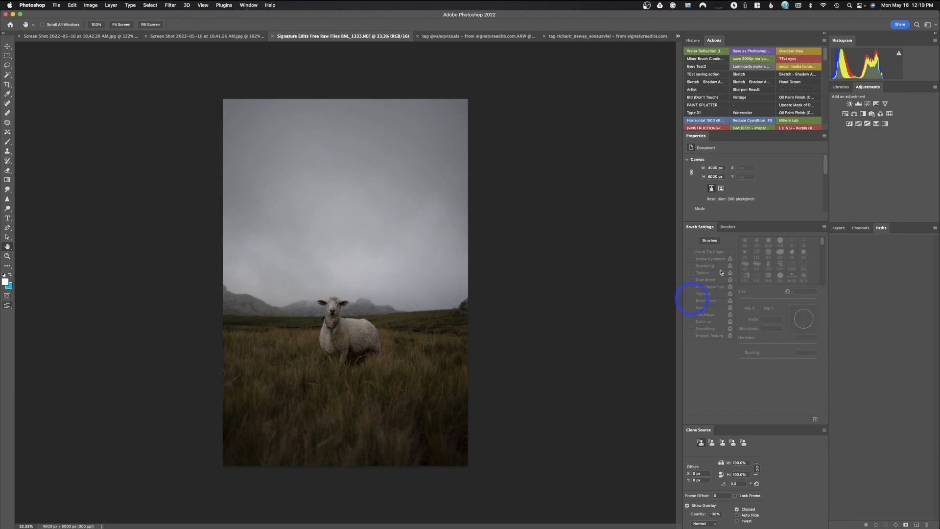
Switch to the jwImages workspace and check that the Info panel is enabled in the list of available panels.
click(933, 28)
click(918, 40)
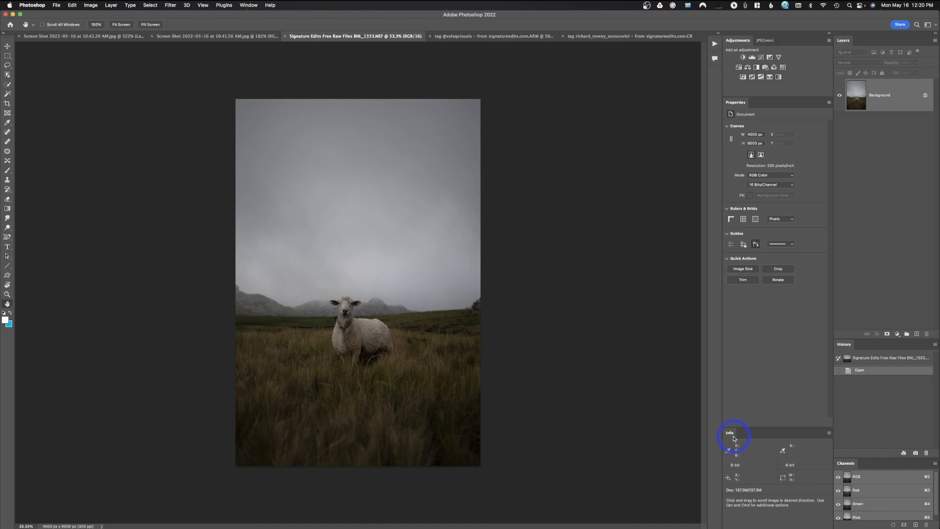
click(248, 5)
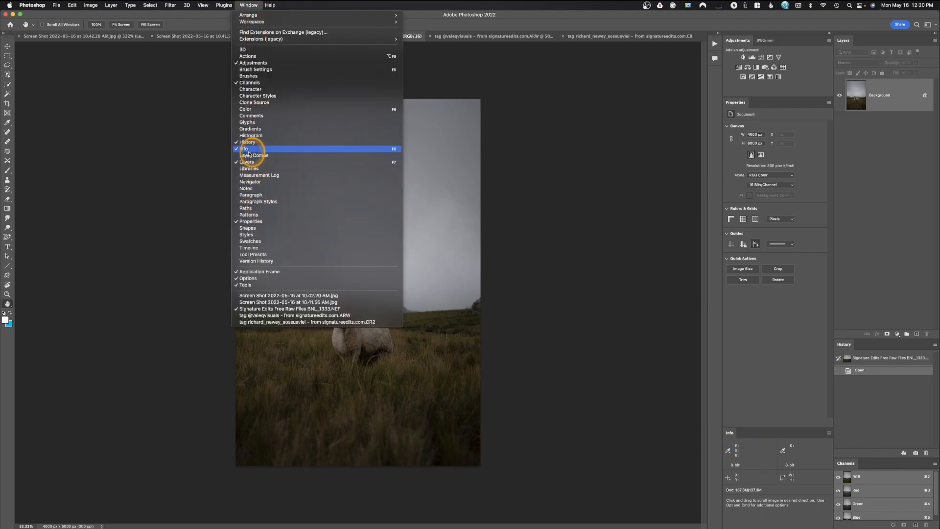
click(612, 167)
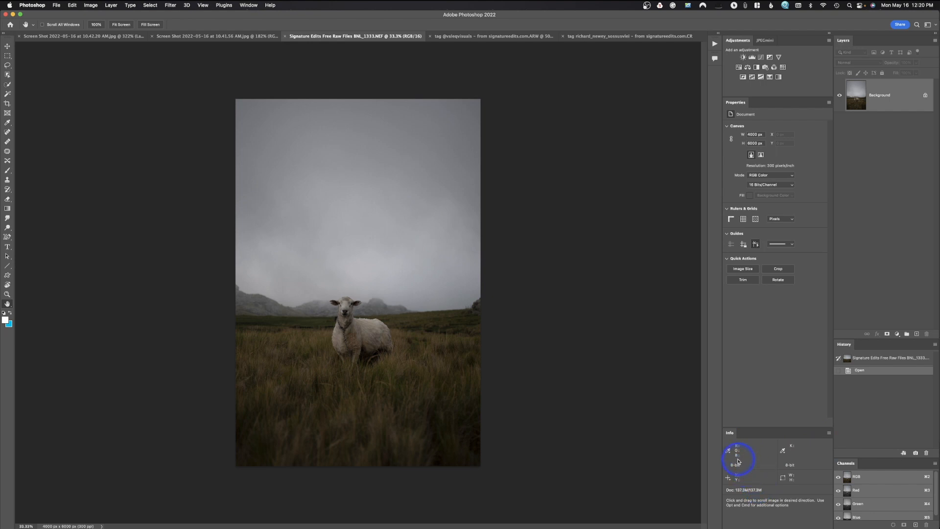
Set the Info panel's second color readout to CMYK Color, and return it to Grayscale.
click(783, 449)
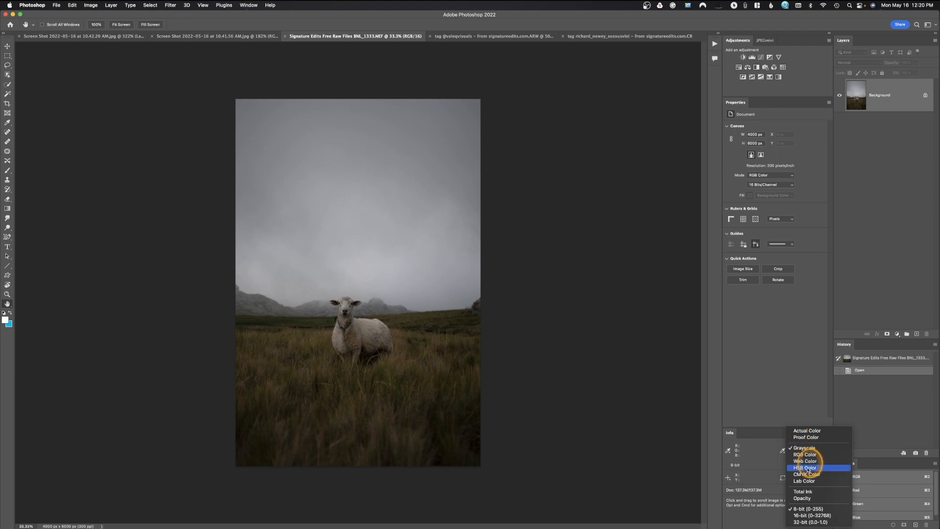
click(809, 474)
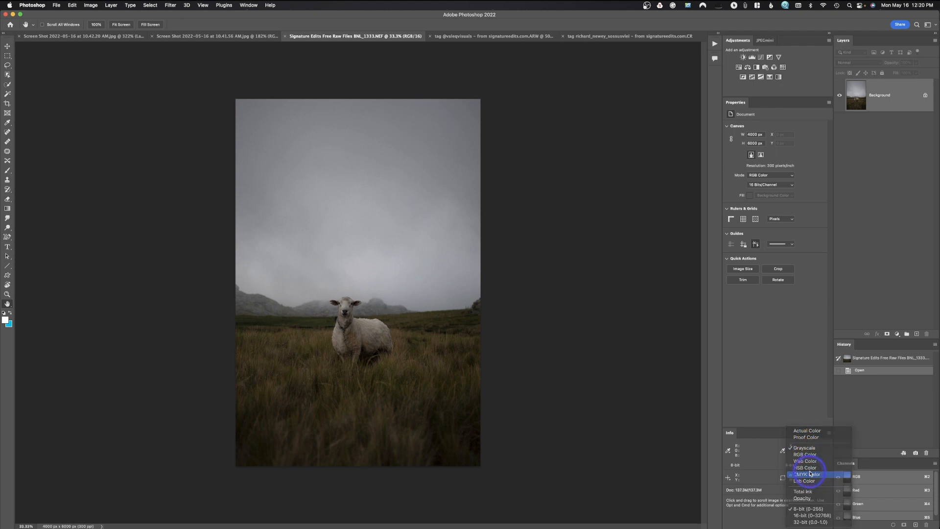
click(783, 451)
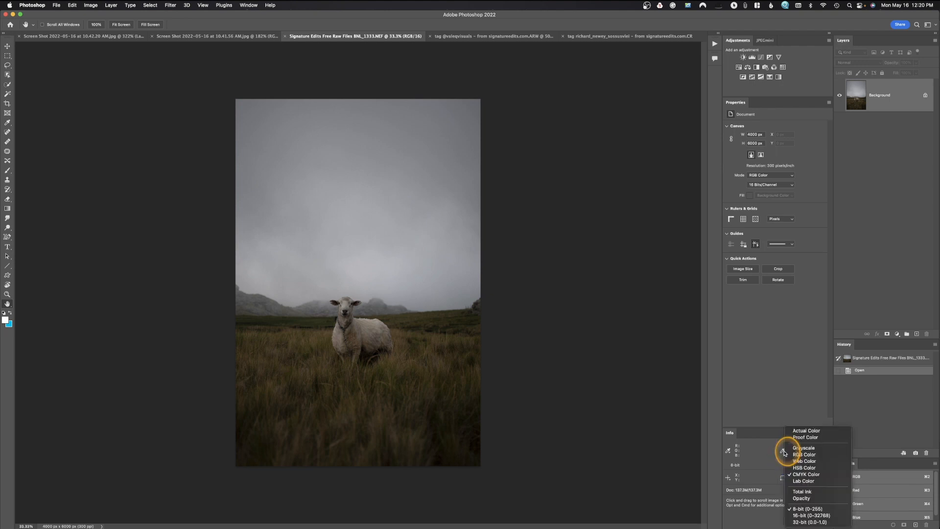
click(795, 448)
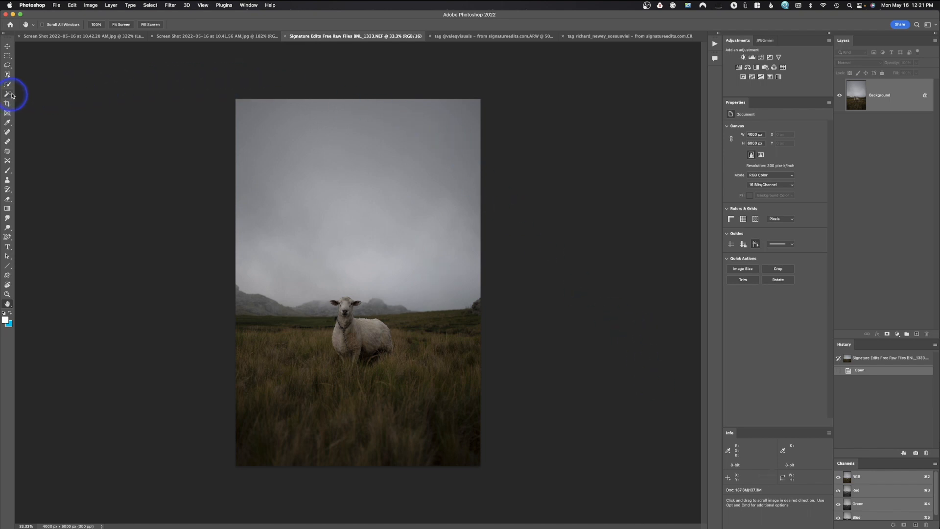
Undock the Tools panel from the window edge and float it beside the sheep photo.
drag(7, 41, 92, 73)
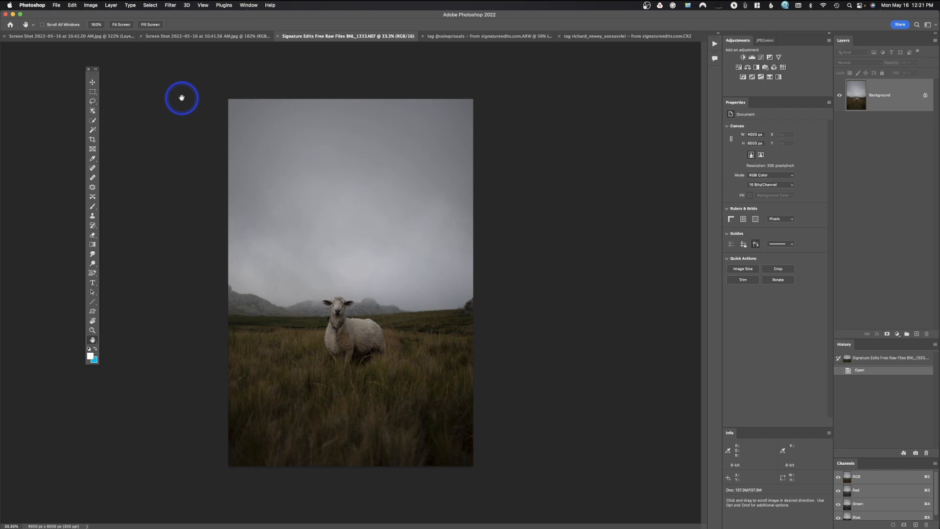
Expand the floating Tools panel to two columns, return it to one column, and dock it at the window edge.
click(96, 70)
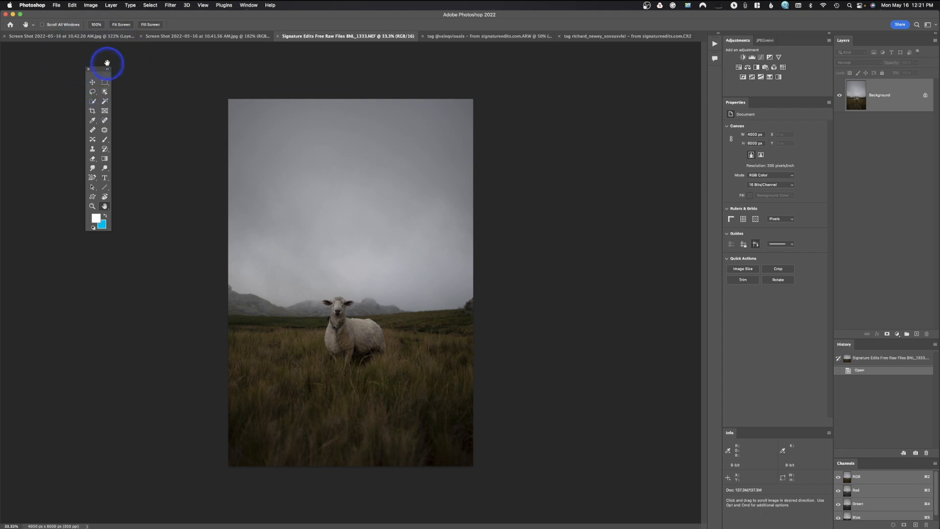
click(107, 69)
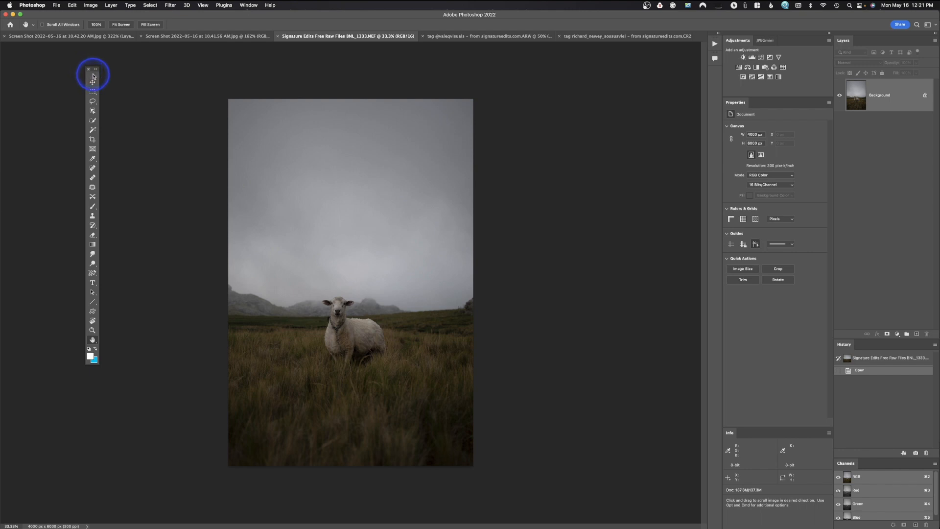
drag(93, 76, 9, 55)
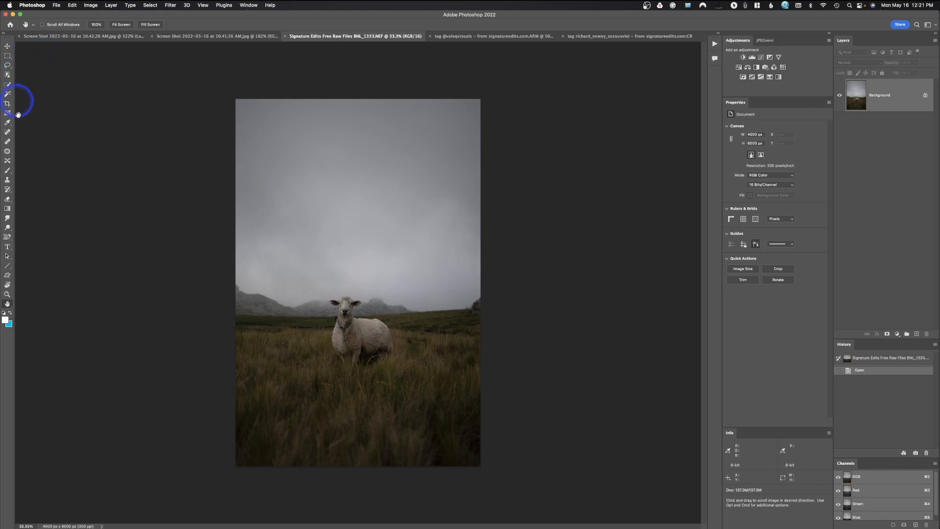
Compare the two-column and single-column toolbar screenshots with the docked Tools panel.
click(103, 37)
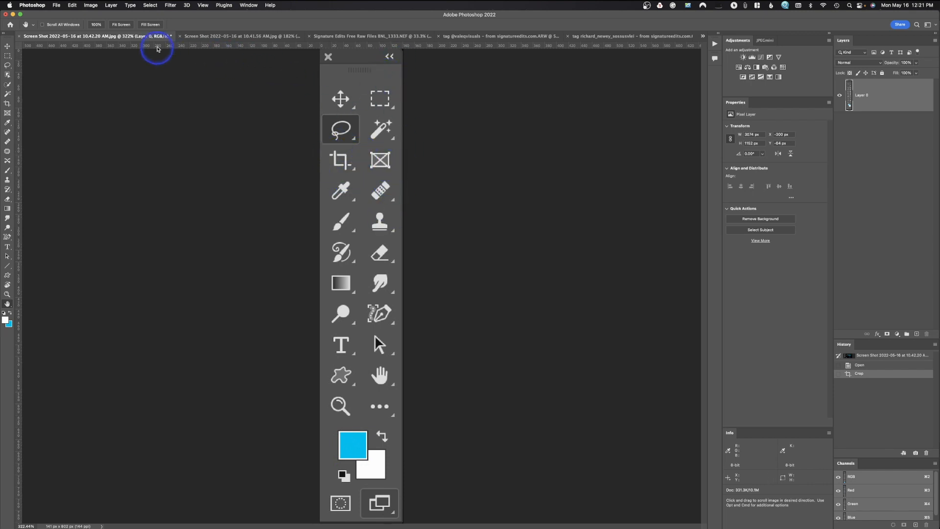
click(206, 38)
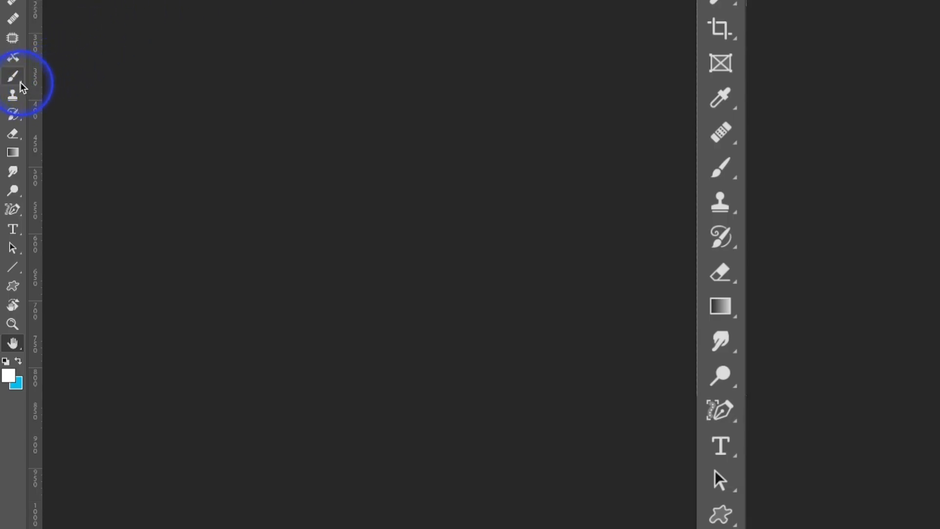
mouse_move(21, 86)
mouse_down()
mouse_move(57, 89)
mouse_move(65, 80)
mouse_move(73, 122)
mouse_move(8, 98)
mouse_move(10, 84)
mouse_up()
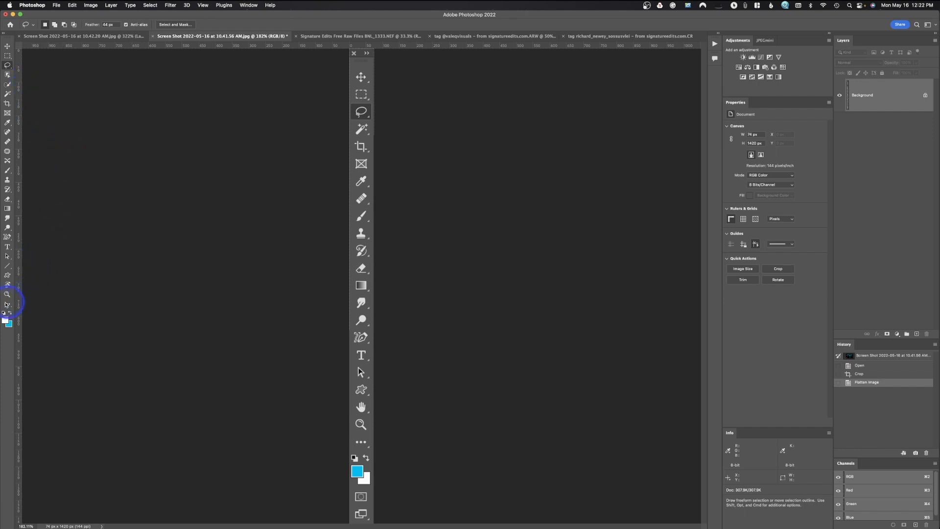
Examine the toolbar's group of extra tools and the Toolbar and Extra Tools lists in the Customize Toolbar dialog.
click(7, 307)
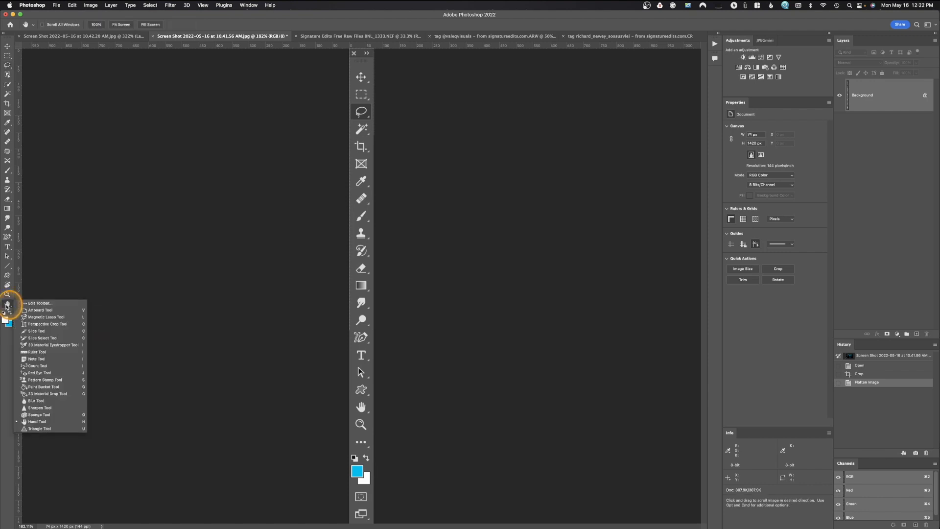
click(7, 307)
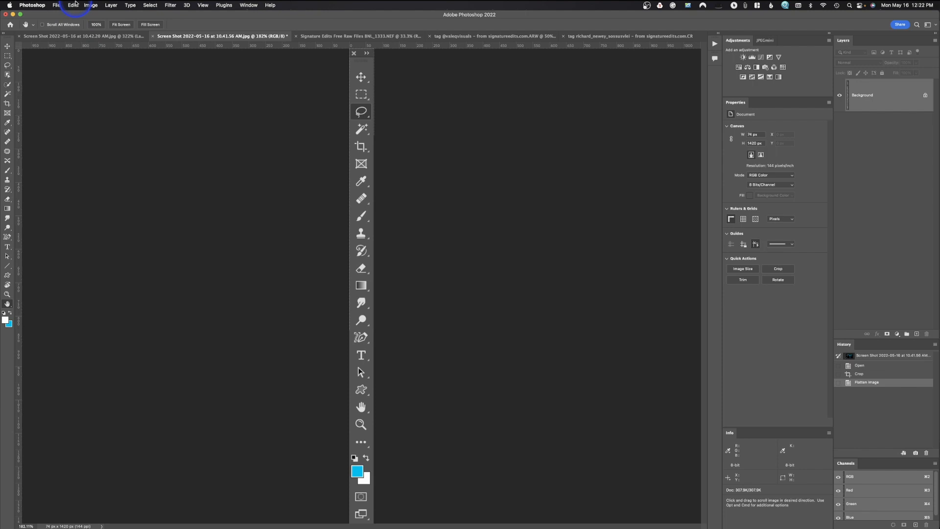
click(74, 4)
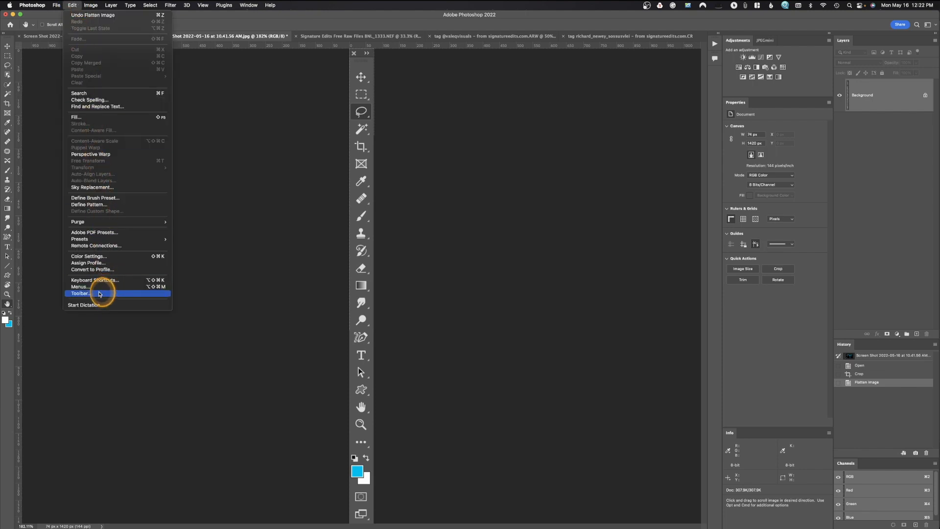
click(99, 294)
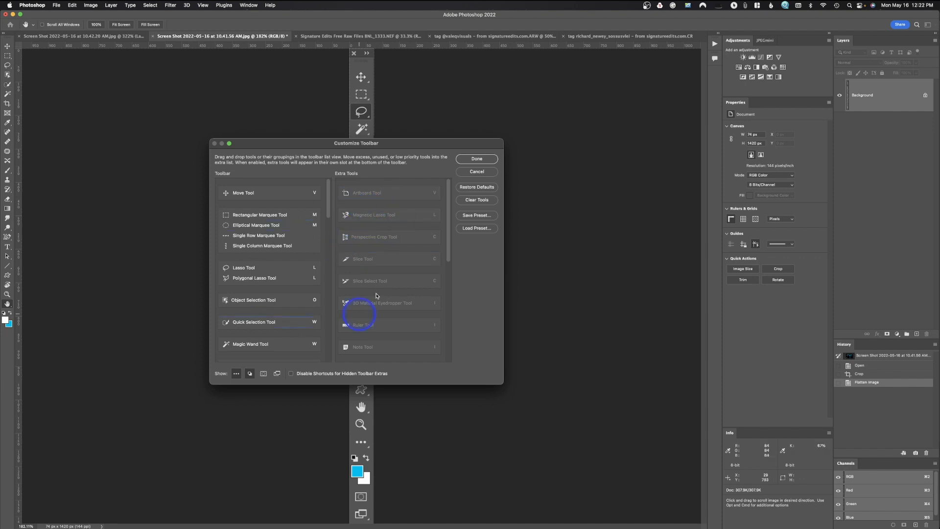
click(474, 160)
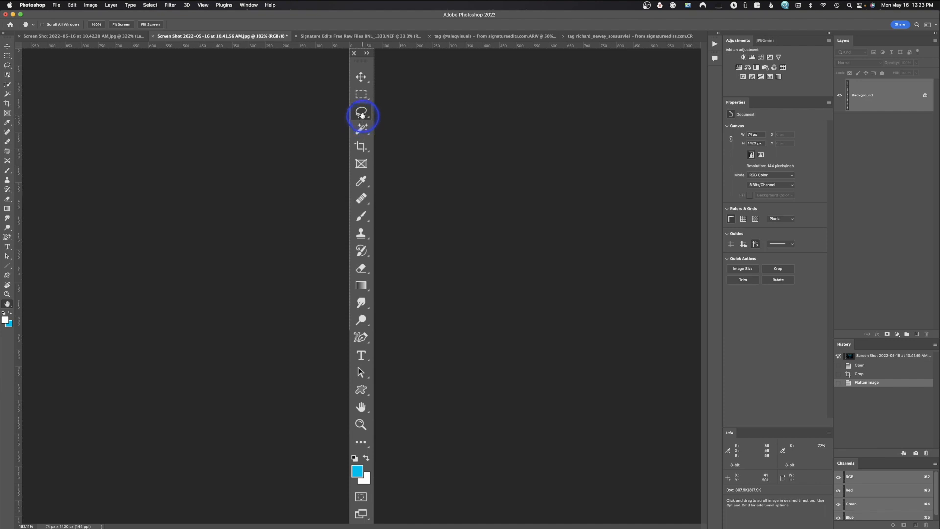
Draw a freehand Lasso selection beside the magnified toolbar in the screenshot document, and undo it.
click(7, 65)
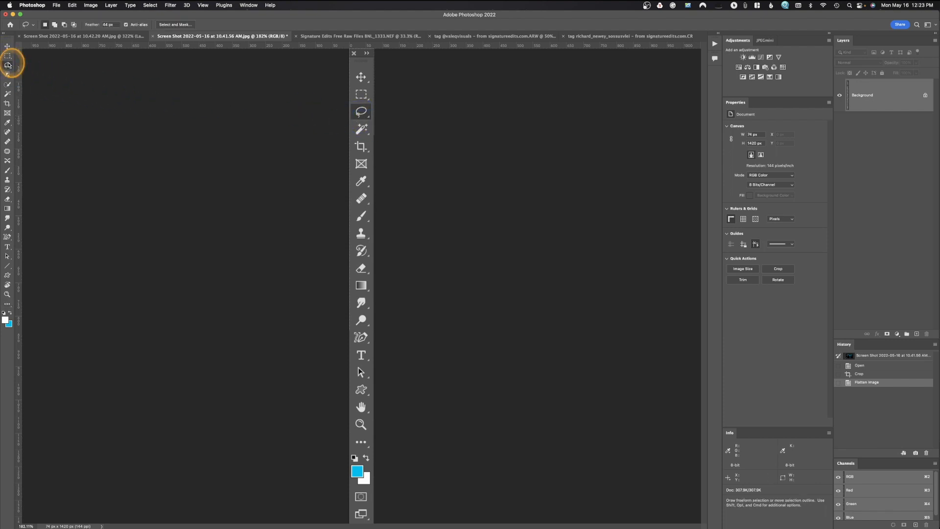
mouse_move(376, 130)
mouse_down()
mouse_move(306, 122)
mouse_move(273, 280)
mouse_move(447, 225)
mouse_move(436, 157)
mouse_up()
key(super+z)
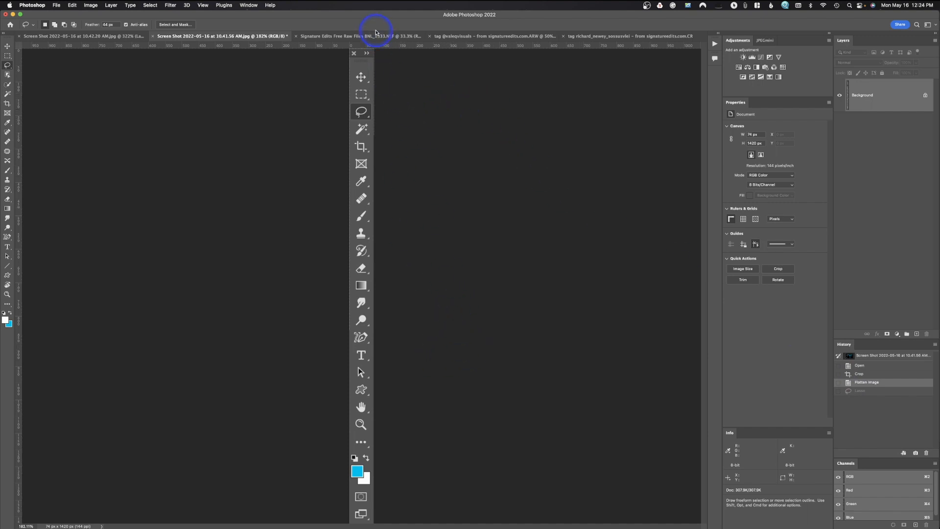
Return to the sheep photo and set the status bar to display Document Dimensions.
click(378, 35)
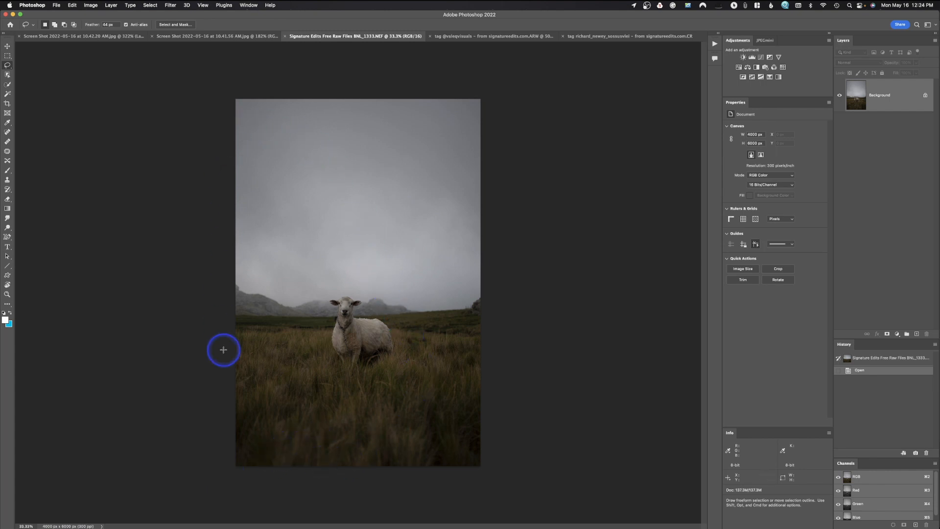
click(103, 526)
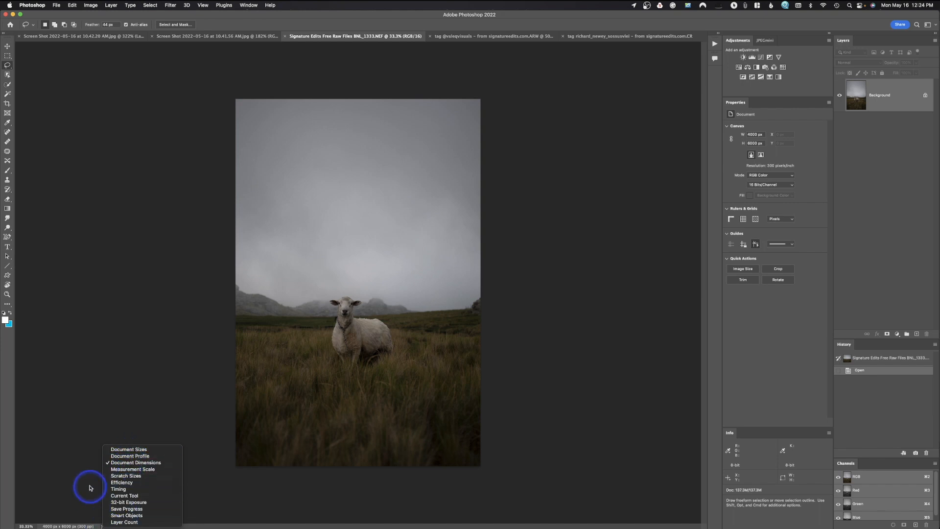
click(126, 462)
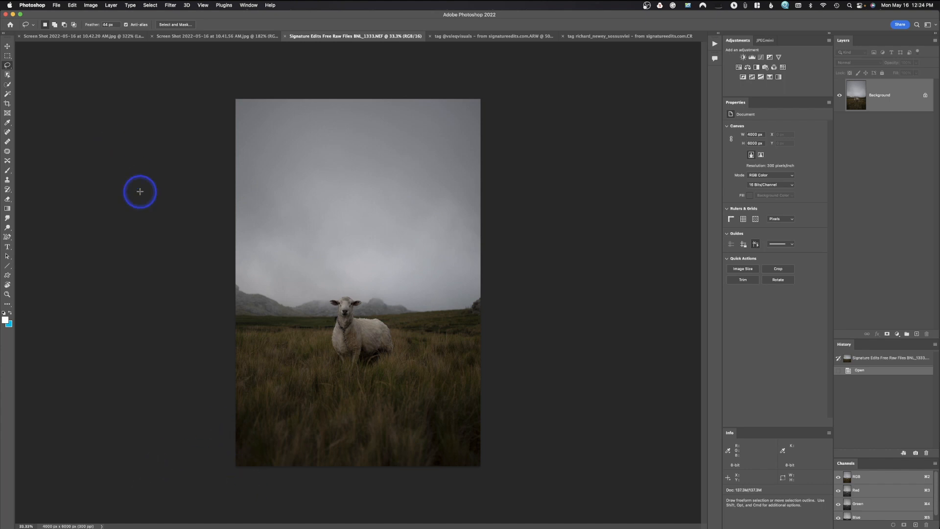
In Color Settings, choose Adobe RGB (1998) as the RGB working space and Gray Gamma 2.2 as the gray working space.
click(72, 7)
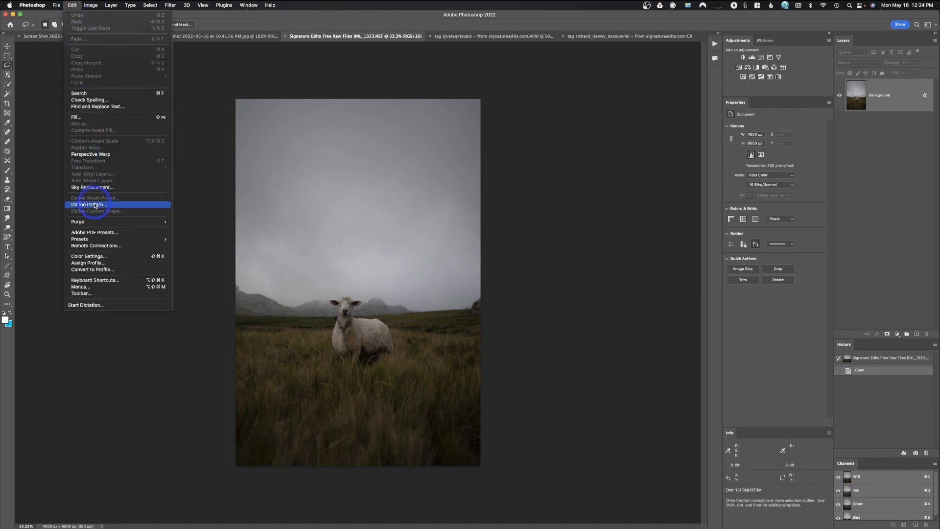
click(98, 258)
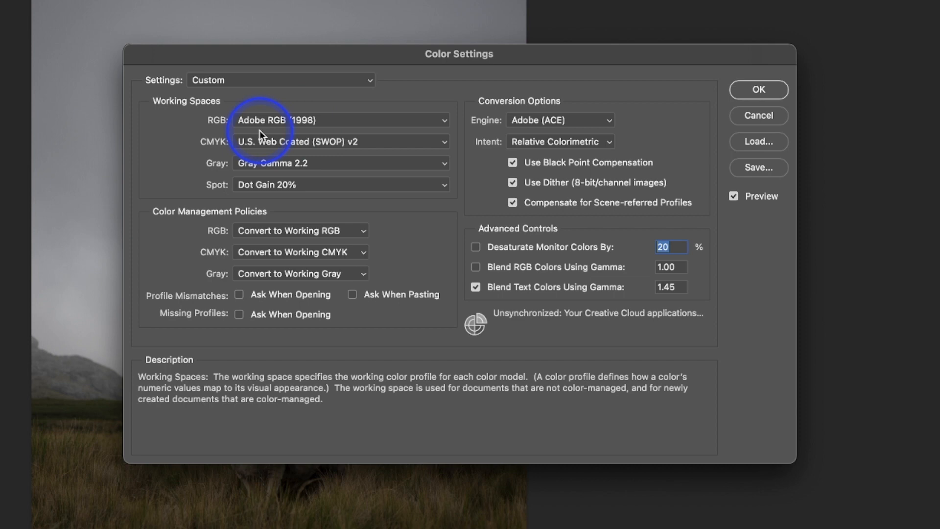
click(300, 121)
click(300, 121)
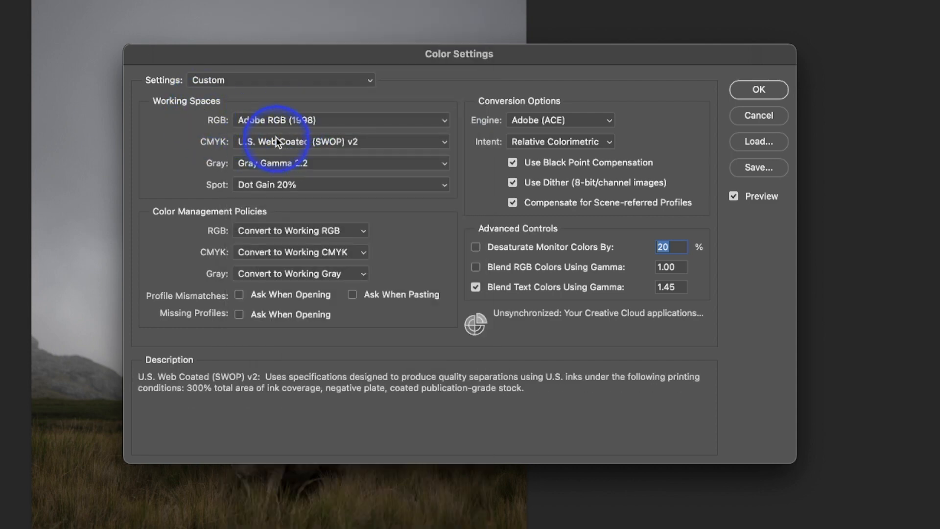
click(305, 123)
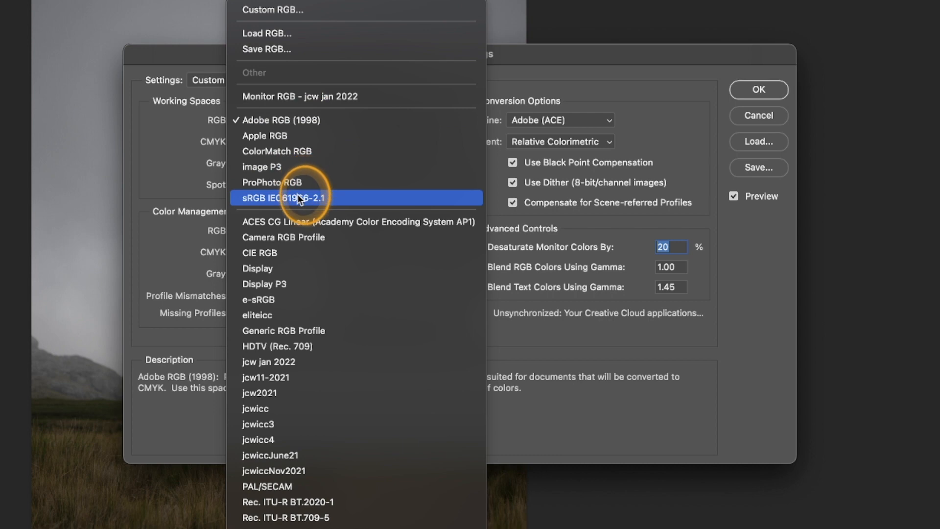
click(290, 120)
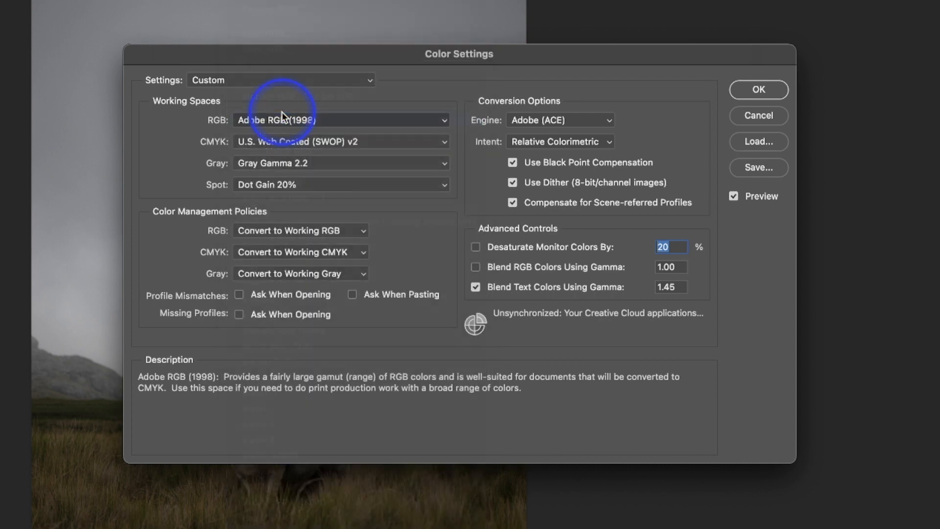
click(311, 163)
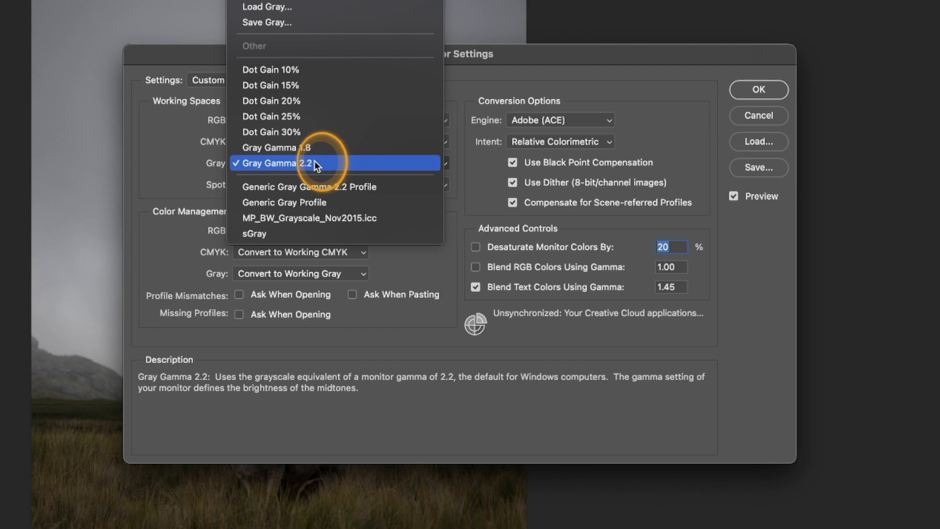
click(314, 161)
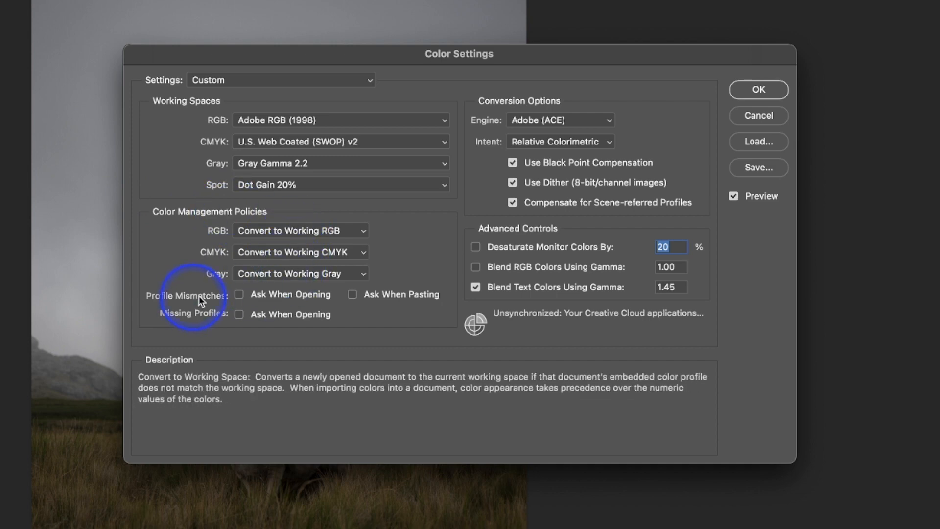
Enable Ask When Opening for both profile mismatches and missing profiles, and apply the color settings.
click(239, 294)
click(239, 314)
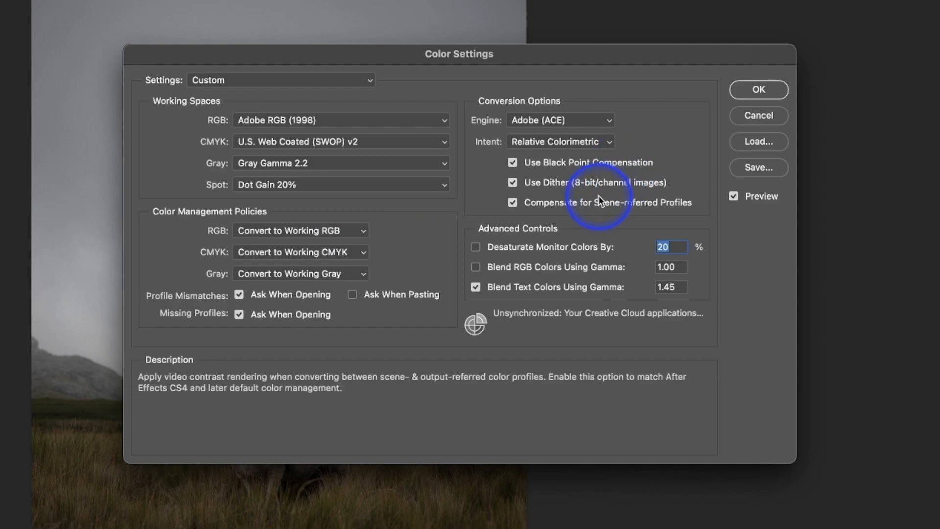
click(762, 82)
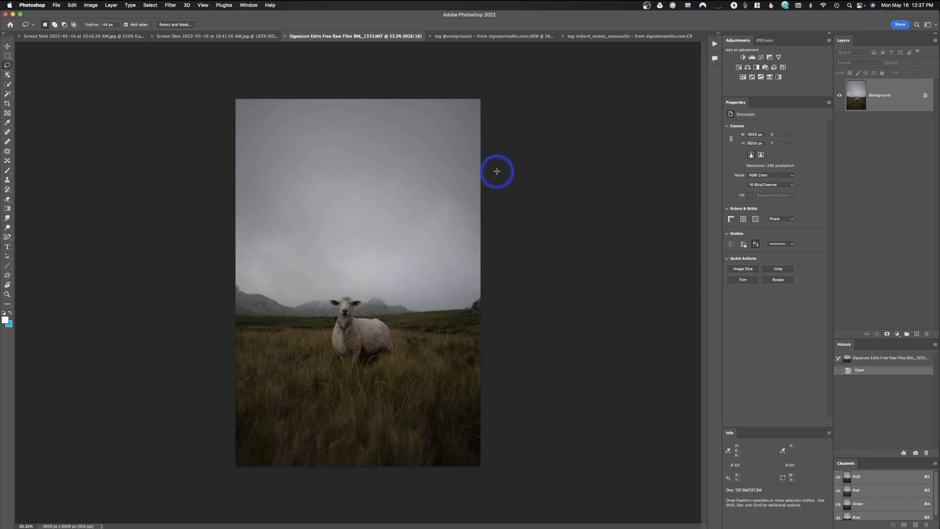
Brighten the sheep photo directly with a Curves adjustment raising input 111 to output 131, and reselect the Lasso tool.
key(super+m)
click(536, 159)
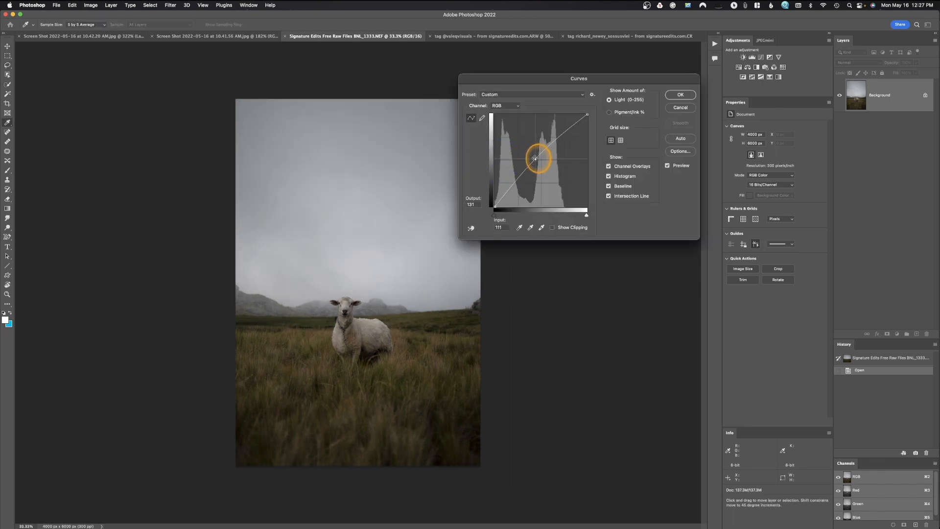
click(687, 92)
key(l)
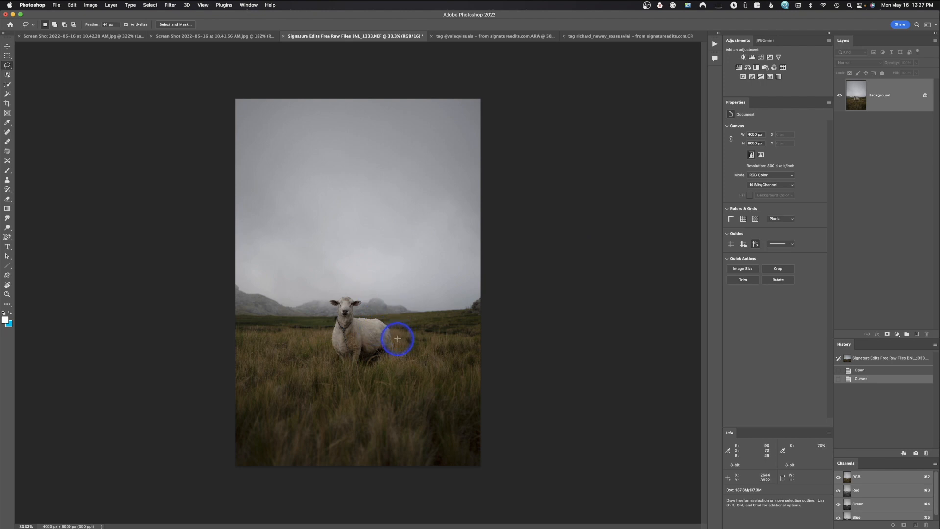
Add a Curves adjustment layer above the sheep photo and raise input 101 to output about 122.
click(760, 58)
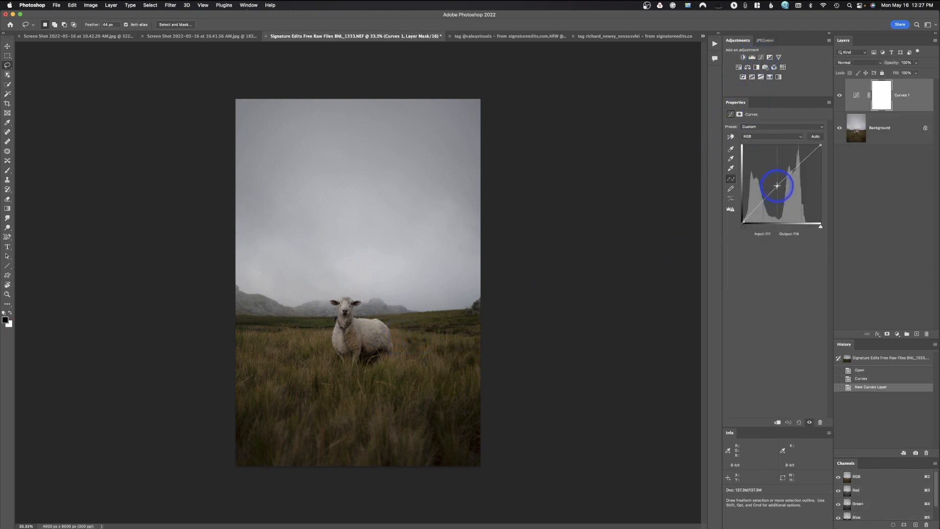
drag(777, 185, 774, 184)
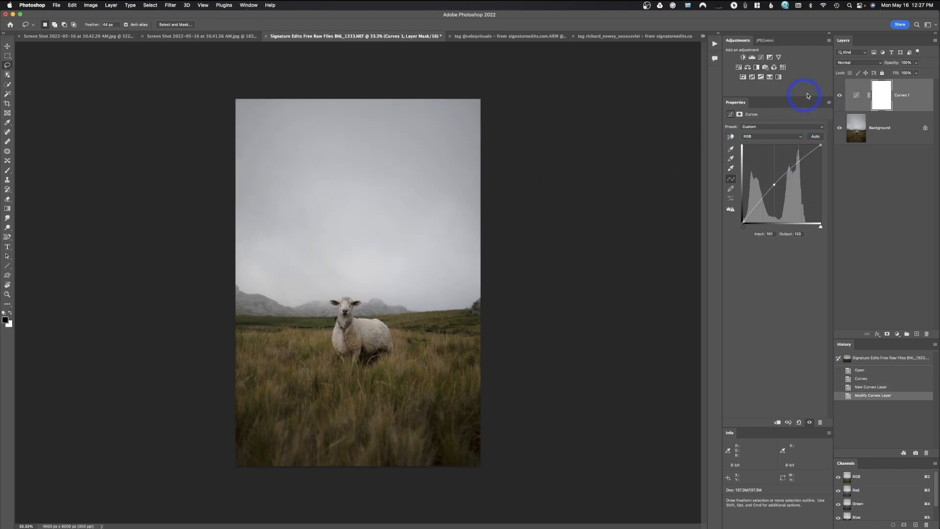
Delete the Curves adjustment layer and revert the sheep photo to its saved version.
drag(910, 89, 927, 334)
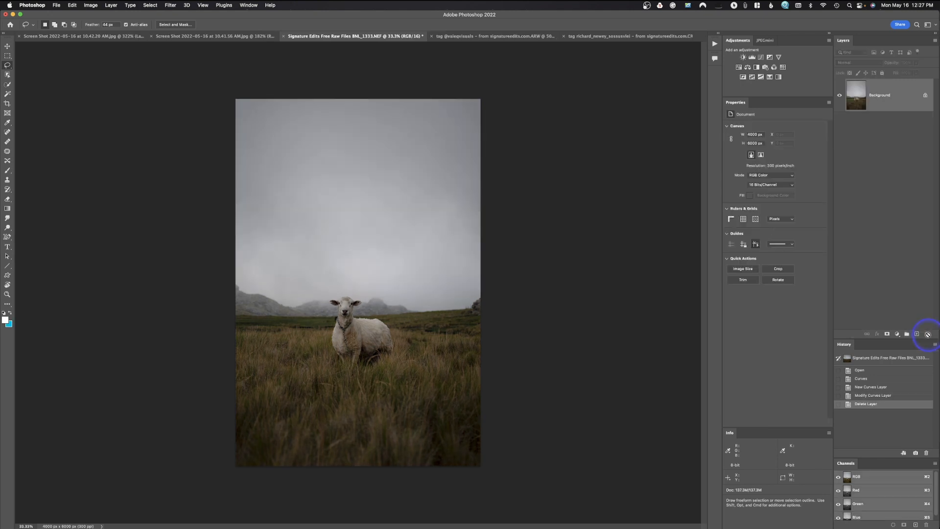
click(58, 7)
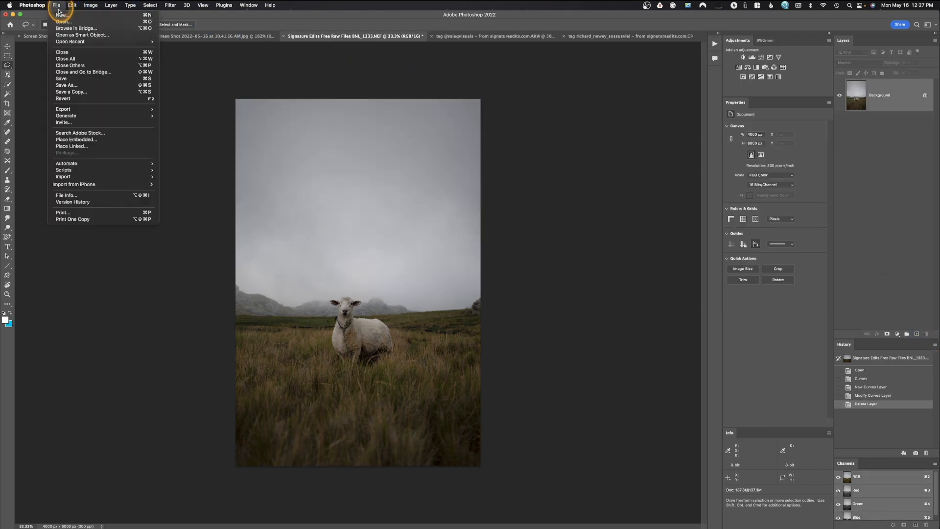
click(374, 241)
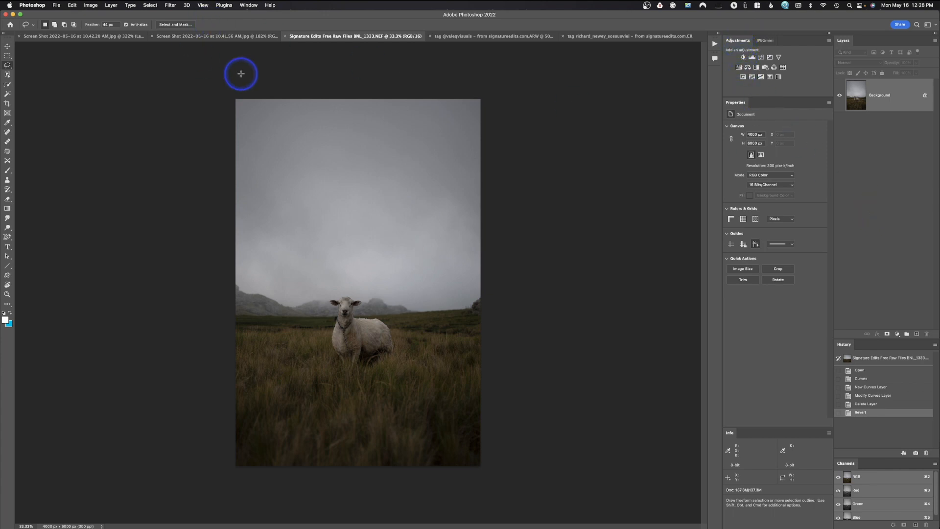
Try a Brightness/Contrast adjustment on the sheep photo with brightness -8 and contrast 3, discard it, and reselect the Lasso tool.
click(90, 5)
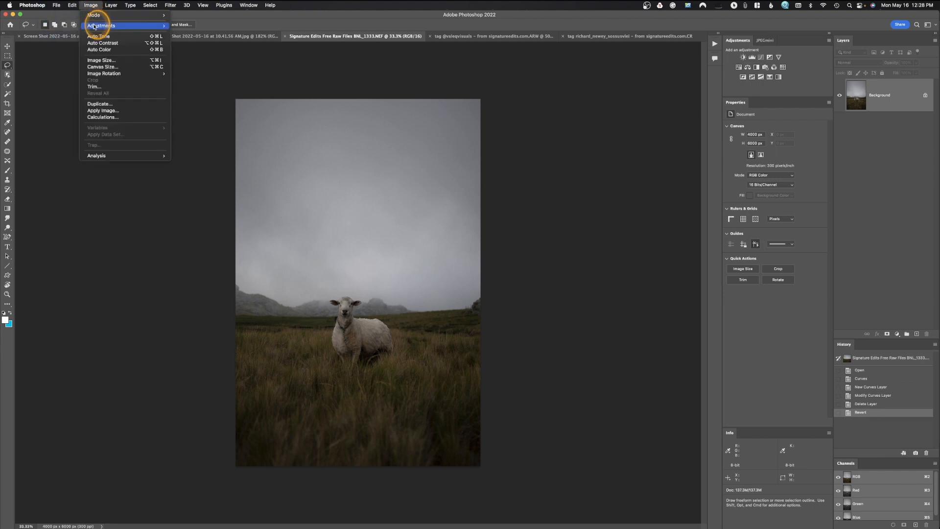
mouse_move(101, 25)
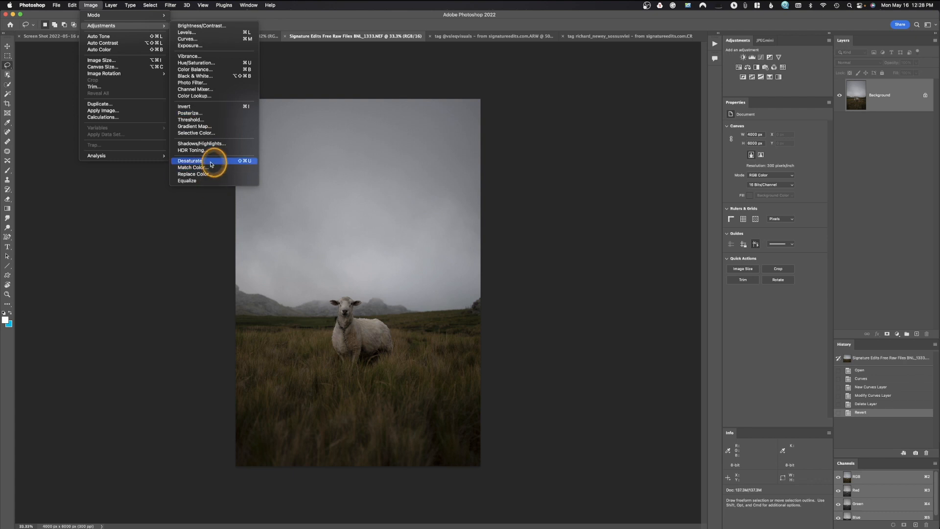
click(203, 26)
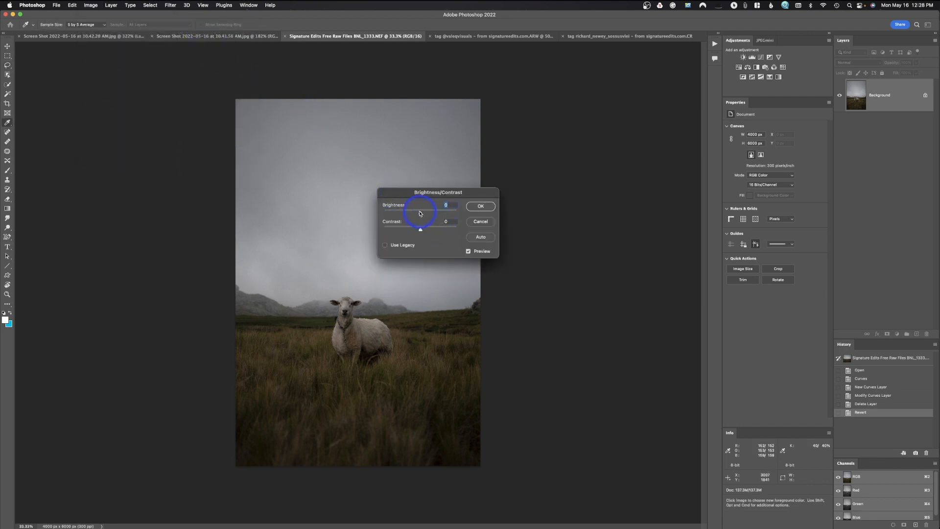
mouse_move(421, 214)
mouse_down()
mouse_move(439, 213)
mouse_move(418, 215)
mouse_move(443, 230)
mouse_move(421, 231)
mouse_up()
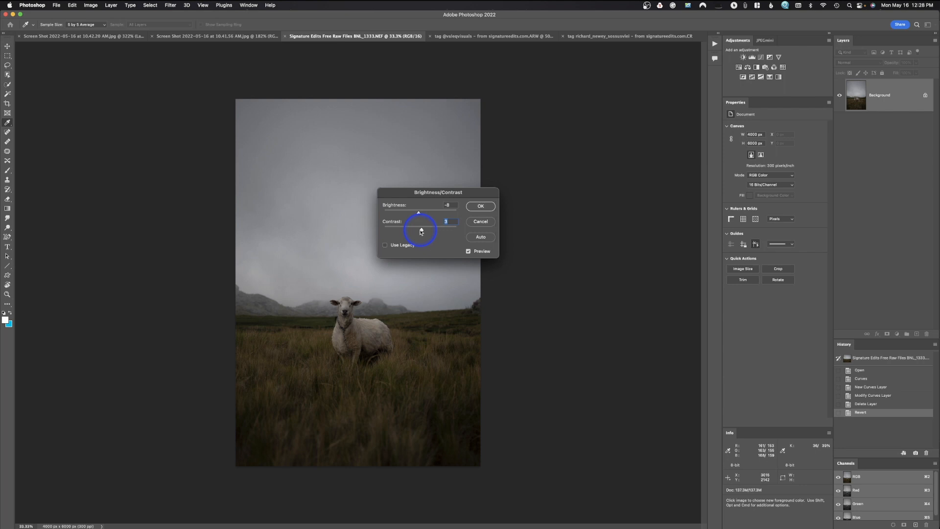
click(478, 220)
key(l)
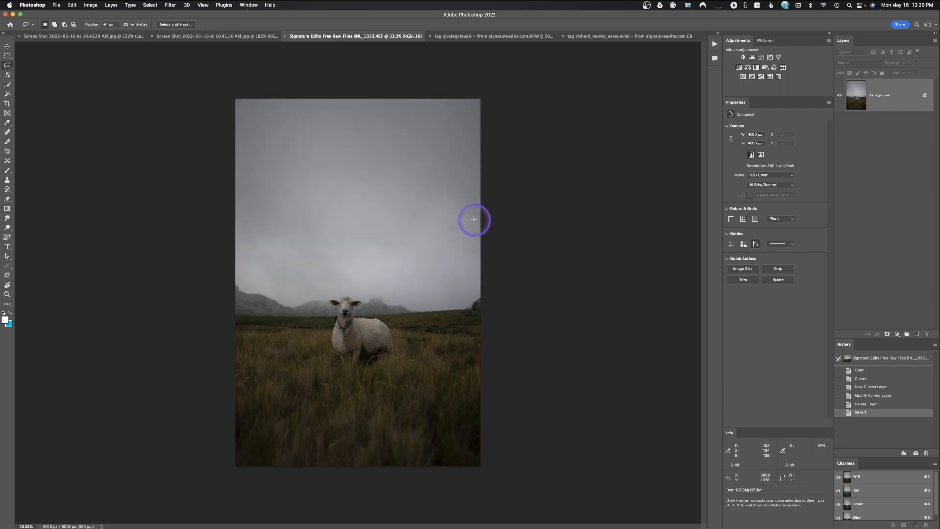
Try a Levels adjustment on the sheep photo with the midtone at 1.16 and input and output levels at 0 and 255.
click(90, 5)
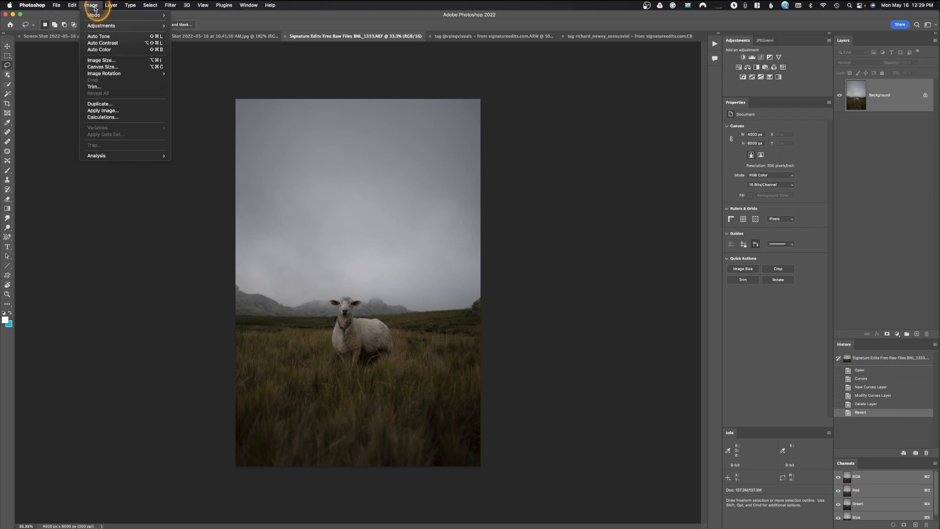
click(98, 26)
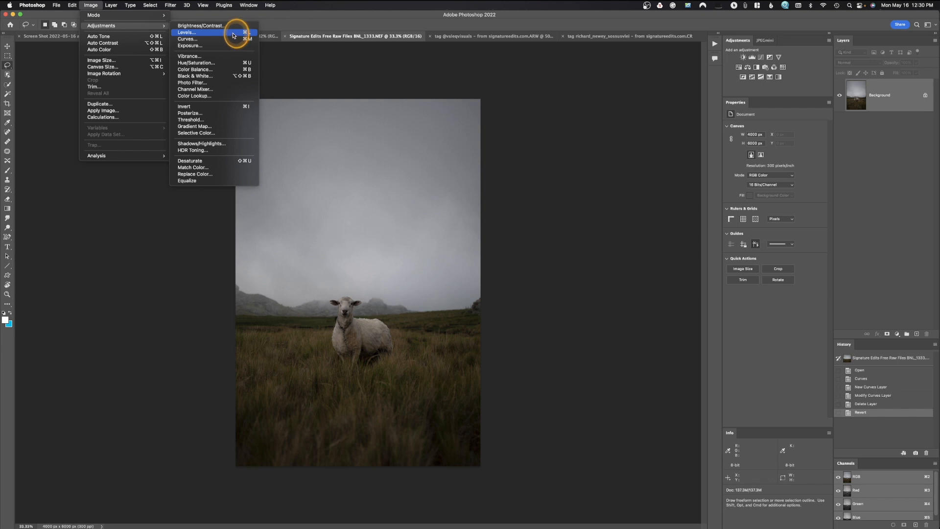
click(234, 35)
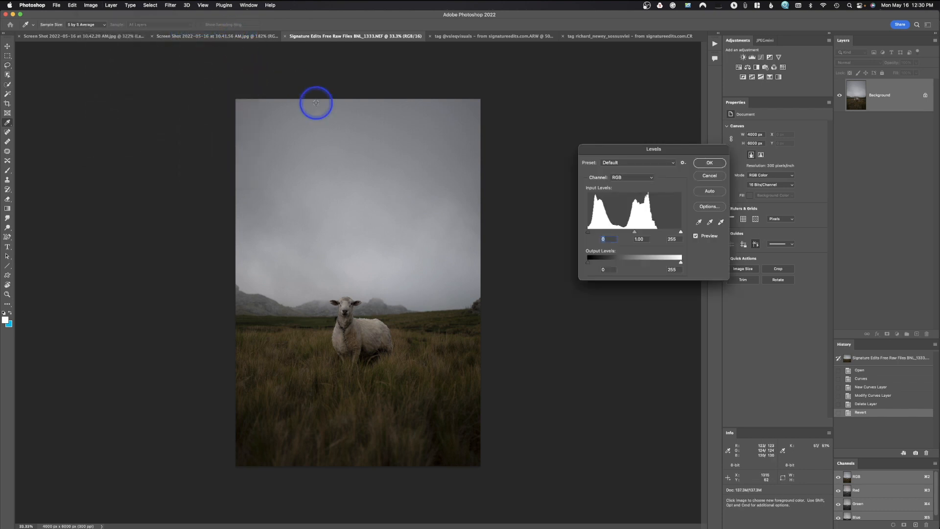
drag(678, 154, 582, 113)
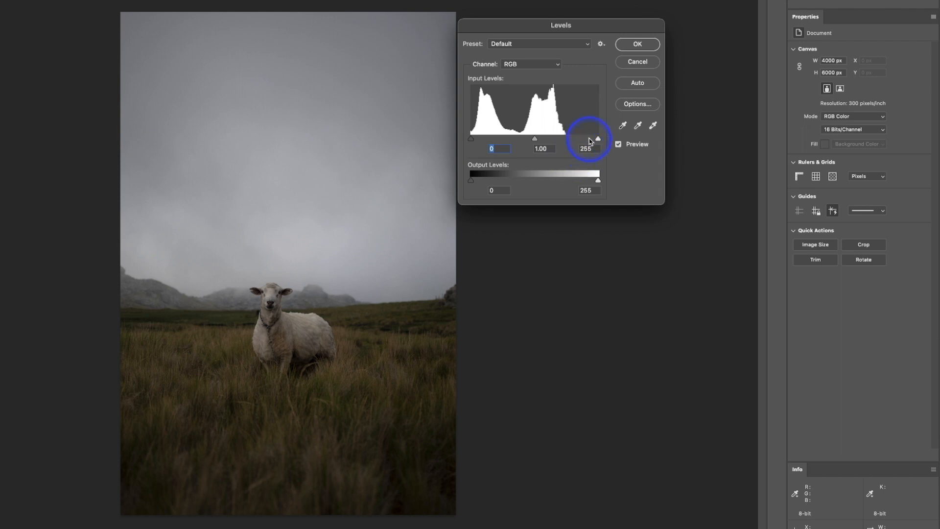
mouse_move(598, 139)
mouse_down()
mouse_move(581, 143)
mouse_move(598, 141)
mouse_up()
mouse_move(471, 139)
mouse_down()
mouse_move(483, 143)
mouse_move(466, 142)
mouse_up()
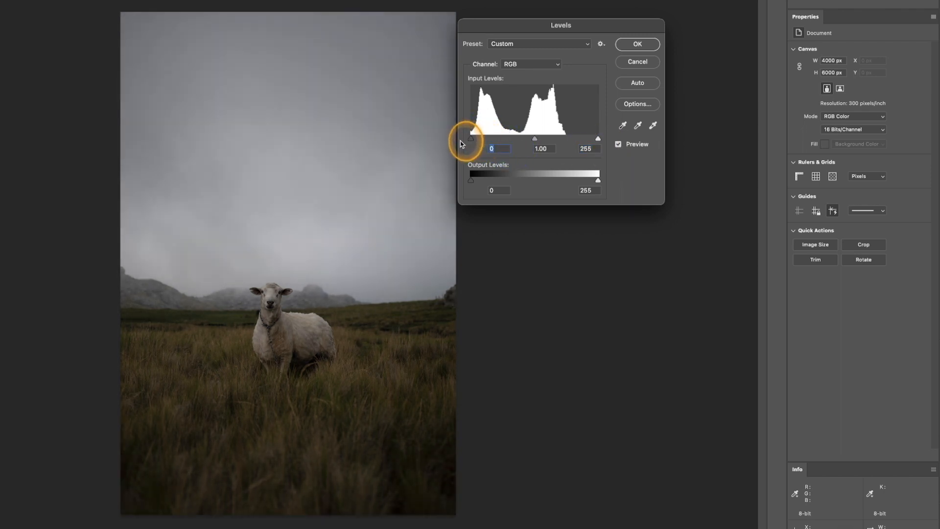
mouse_move(535, 139)
mouse_down()
mouse_move(551, 141)
mouse_move(528, 143)
mouse_up()
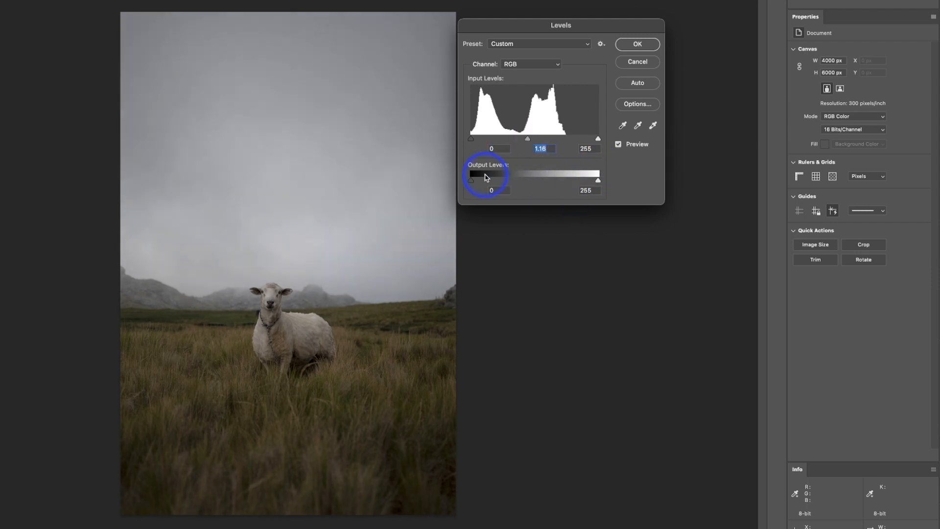
mouse_move(472, 180)
mouse_down()
mouse_move(490, 180)
mouse_move(460, 179)
mouse_up()
mouse_move(597, 181)
mouse_down()
mouse_move(588, 182)
mouse_move(611, 185)
mouse_up()
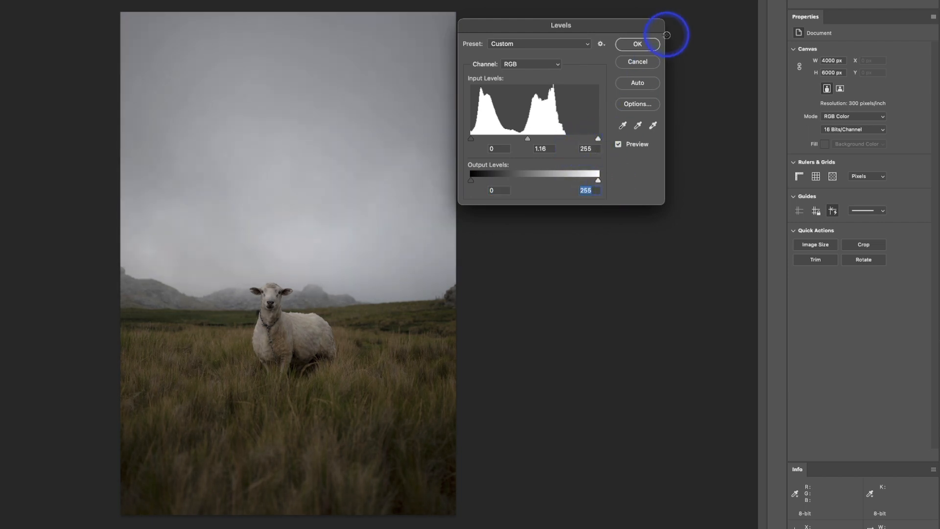
Try the automatic Levels correction on the sheep photo and discard the adjustment.
click(638, 84)
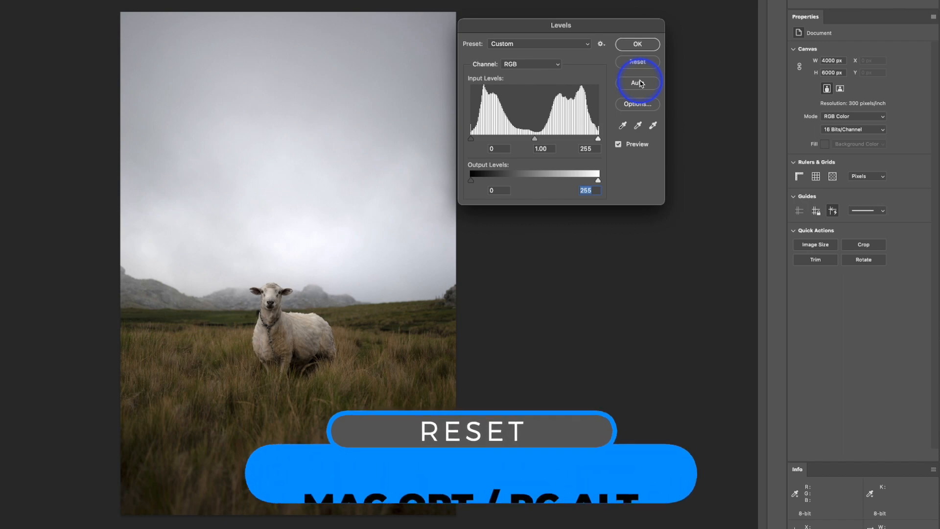
key(alt)
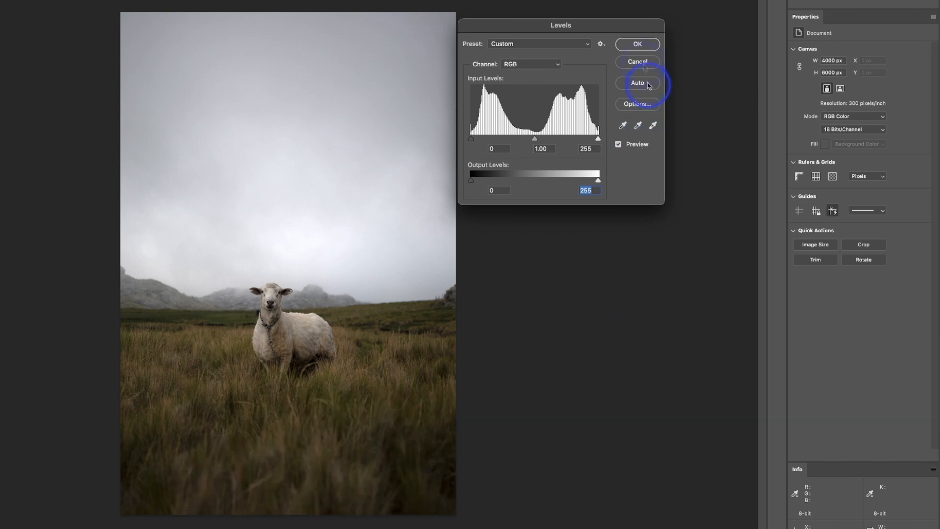
click(644, 63)
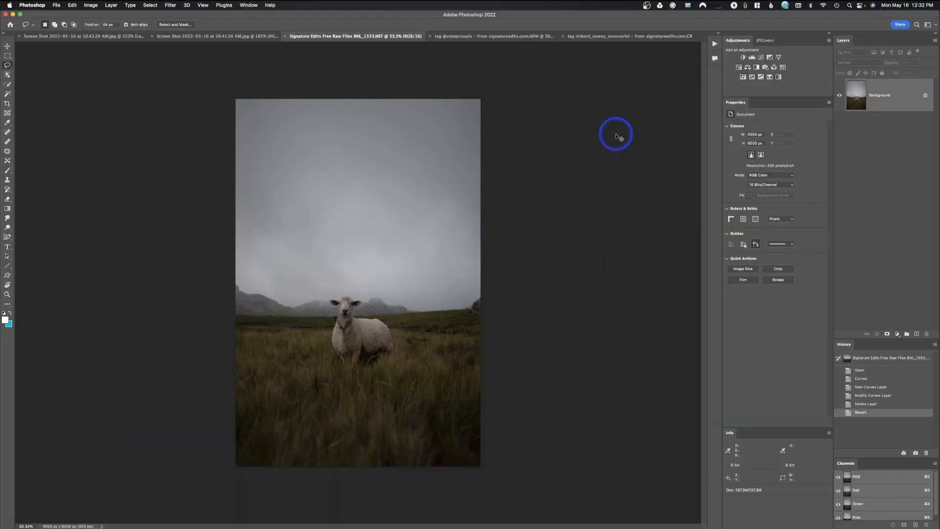
Start a direct Curves adjustment on the sheep photo, try the automatic correction, and reset the curve.
click(90, 5)
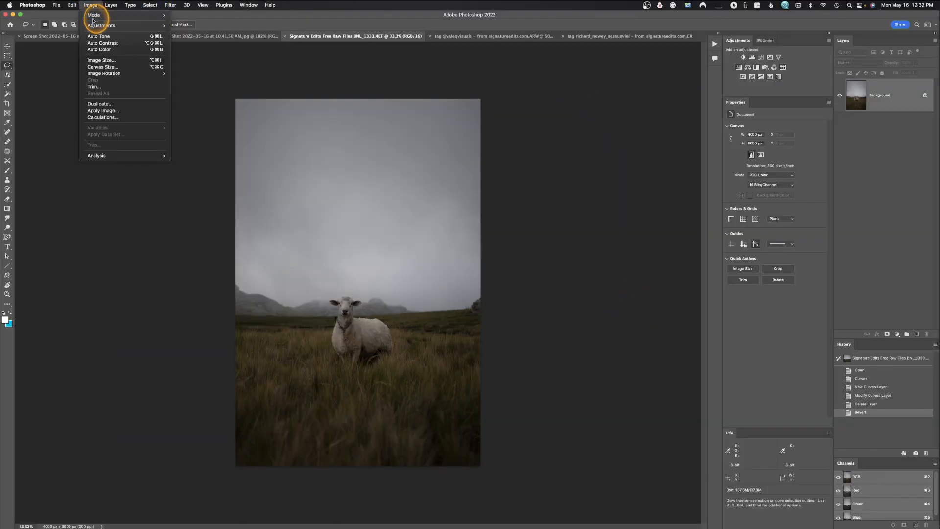
mouse_move(98, 26)
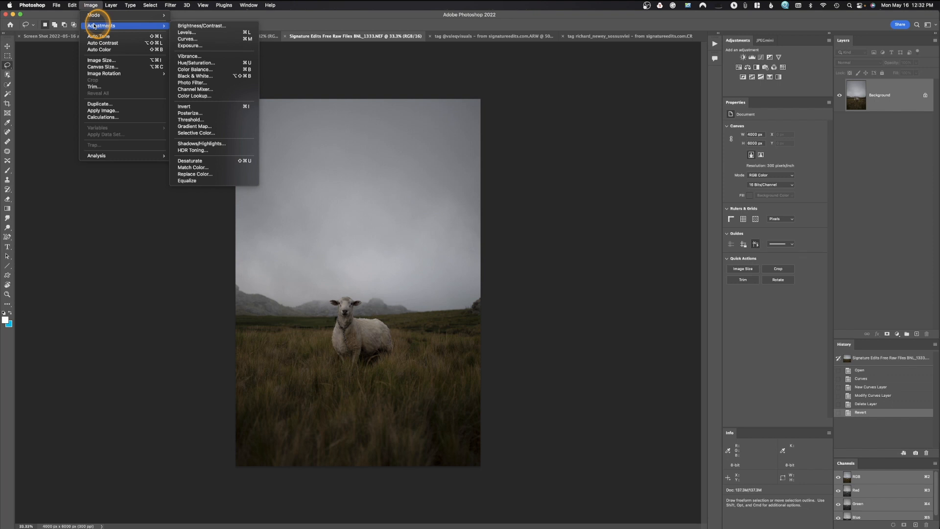
click(180, 39)
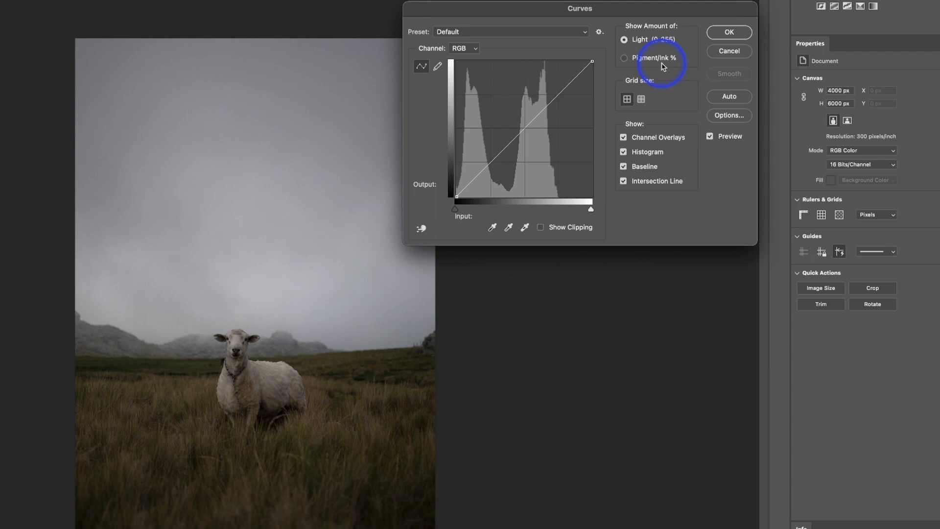
click(735, 98)
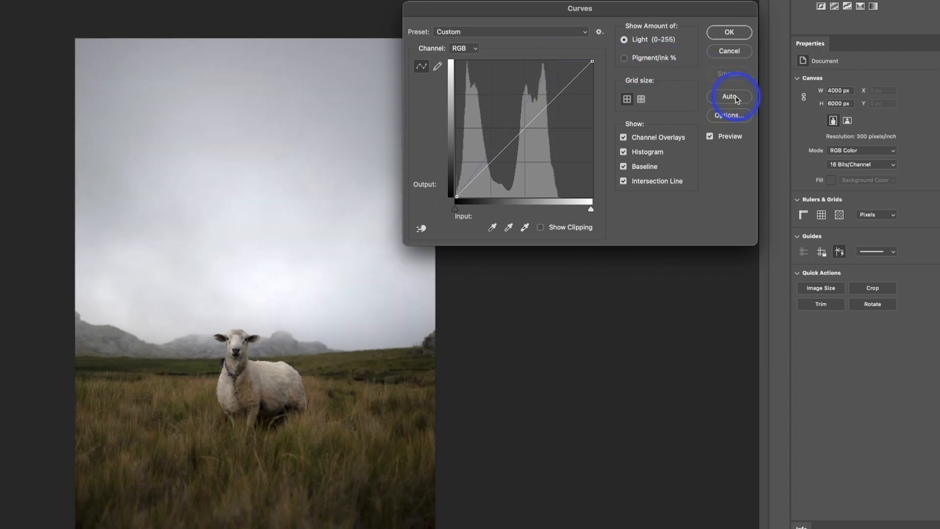
alt+click(734, 52)
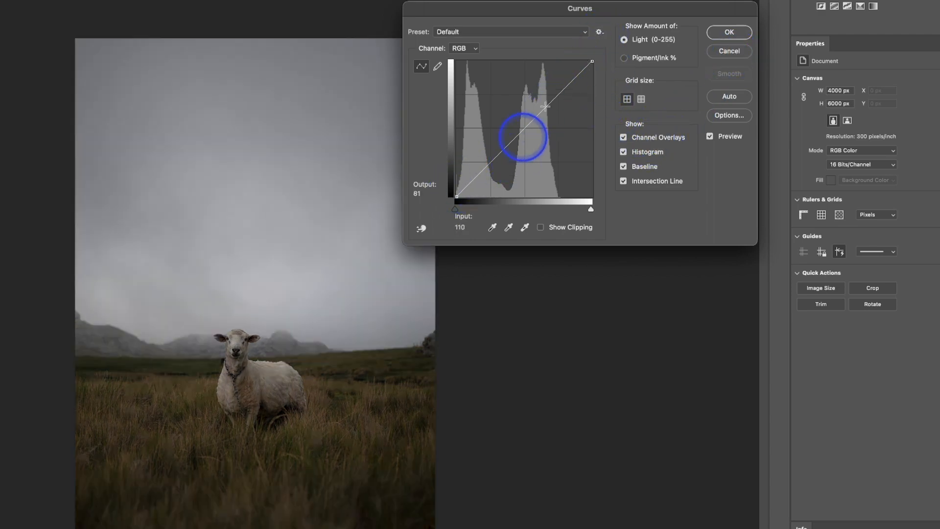
Try out the RGB curve's end points, moving the white point to input 225 with output 255 and keeping the black point at 0.
click(592, 60)
mouse_move(592, 60)
mouse_down()
mouse_move(567, 46)
mouse_move(605, 48)
mouse_up()
click(590, 215)
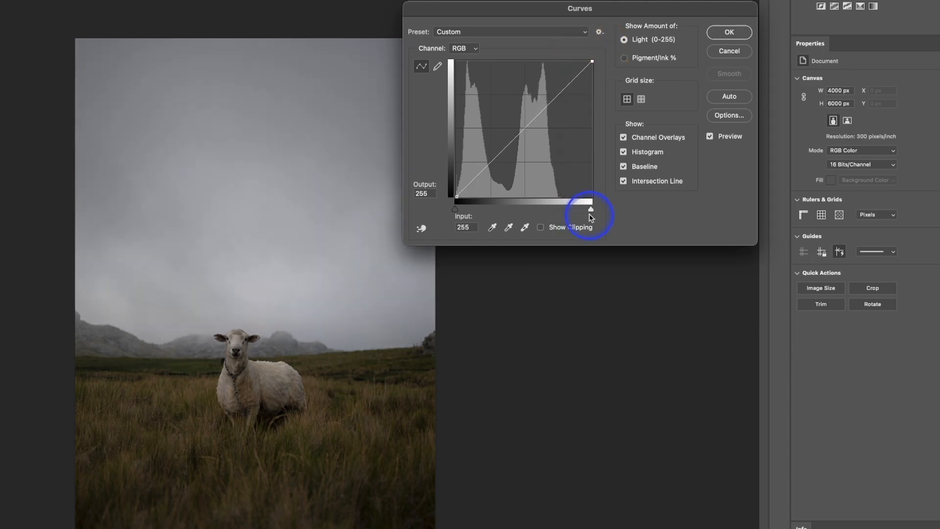
mouse_move(591, 210)
mouse_down()
mouse_move(581, 210)
mouse_move(598, 210)
mouse_up()
mouse_move(454, 209)
mouse_down()
mouse_move(472, 210)
mouse_move(443, 210)
mouse_up()
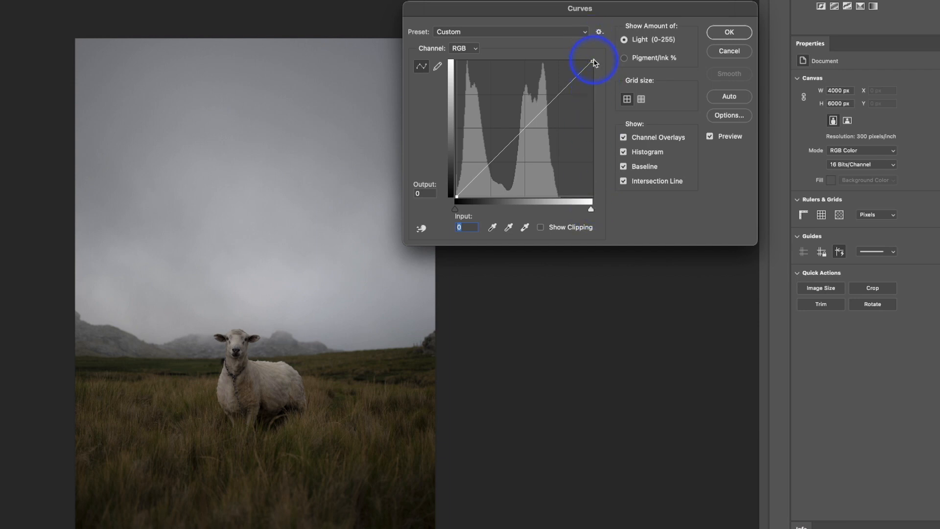
mouse_move(592, 61)
mouse_down()
mouse_move(568, 52)
mouse_move(576, 55)
mouse_up()
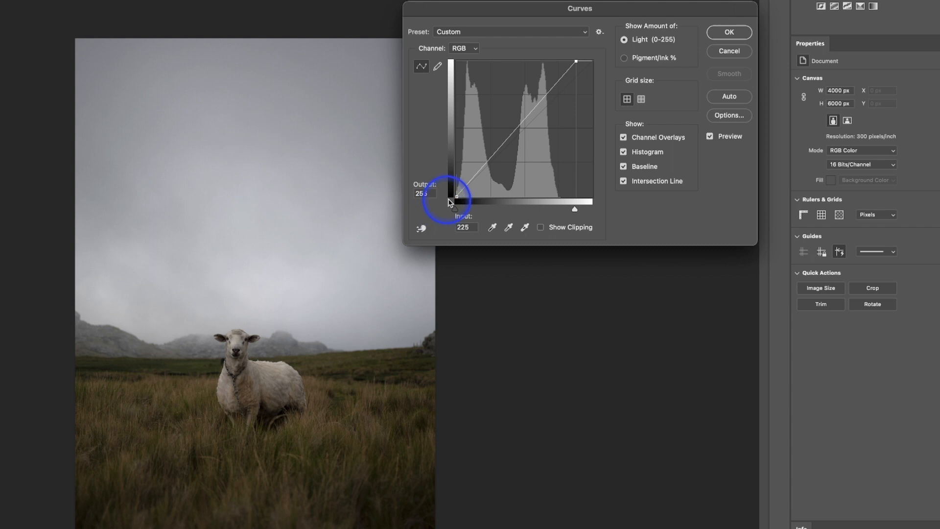
click(455, 195)
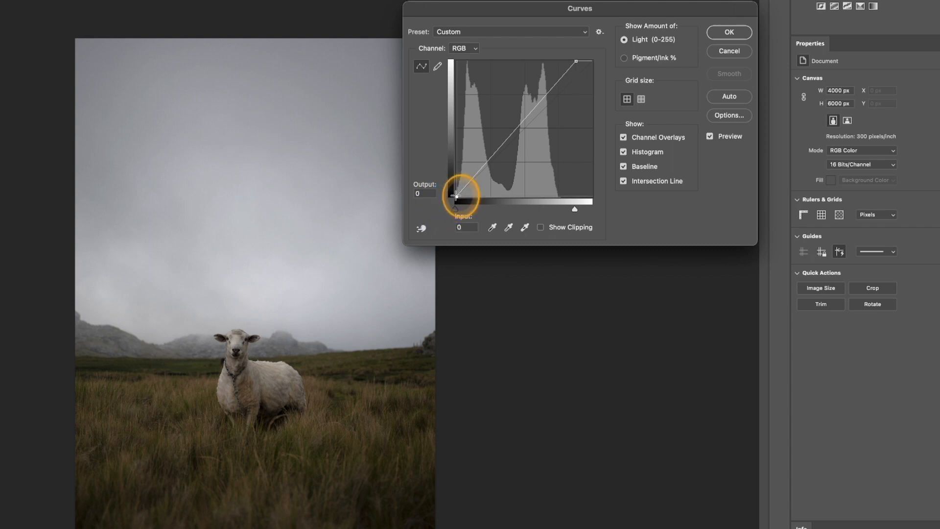
mouse_move(455, 196)
mouse_down()
mouse_move(450, 183)
mouse_move(446, 203)
mouse_move(456, 201)
mouse_up()
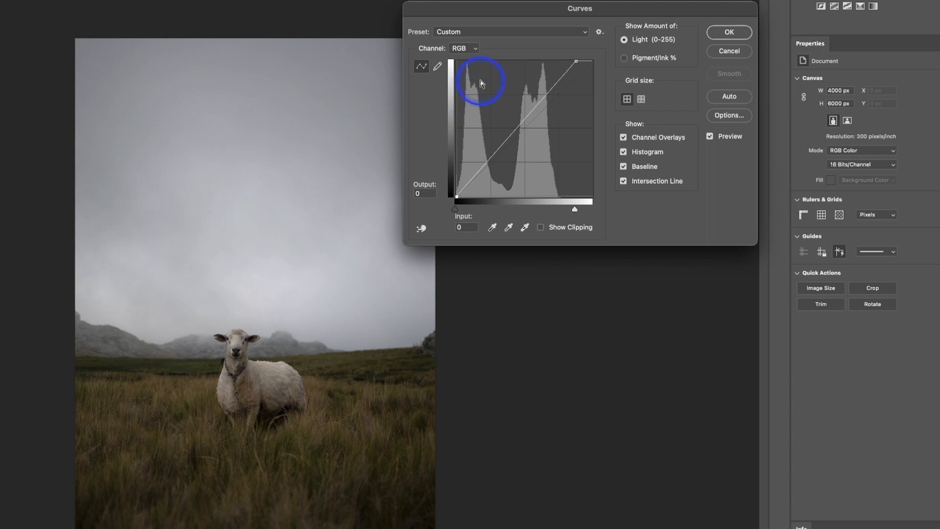
Try a multi-point RGB curve with points including input 34 to output 51, 89 to 113 and 186 to 231, and discard it.
drag(478, 171, 475, 168)
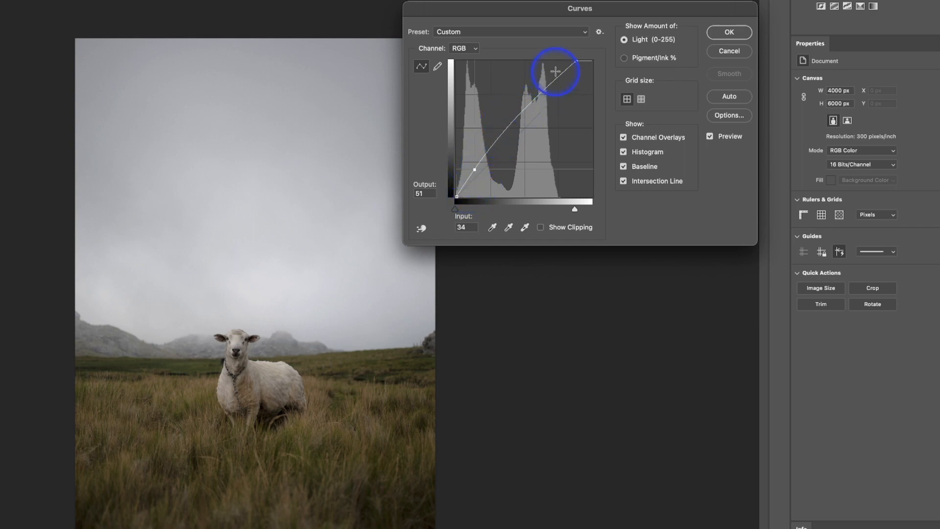
click(502, 134)
drag(503, 136, 504, 136)
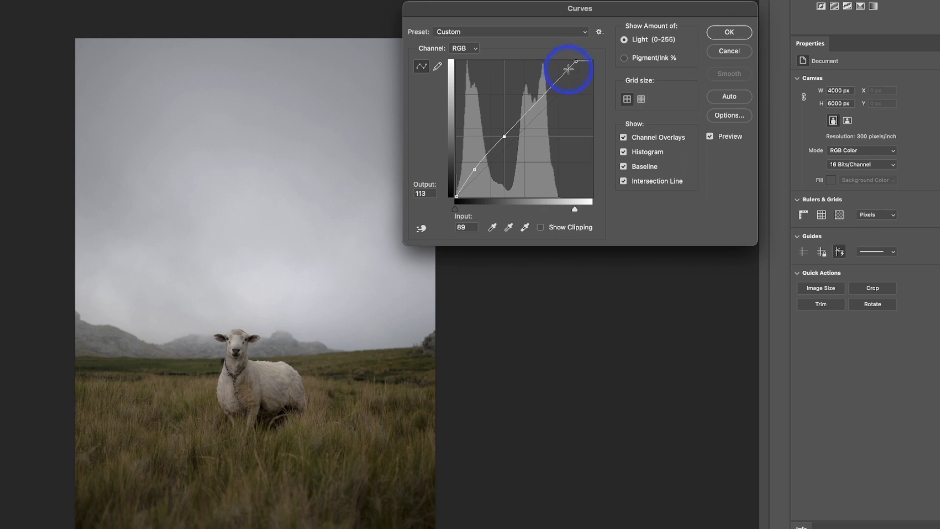
drag(519, 121, 524, 119)
click(533, 106)
click(552, 86)
drag(555, 79, 556, 73)
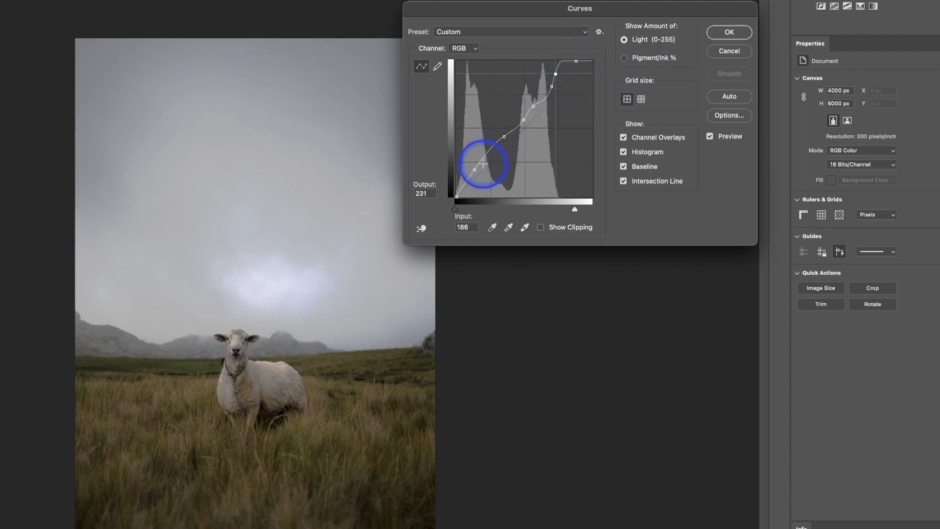
click(737, 55)
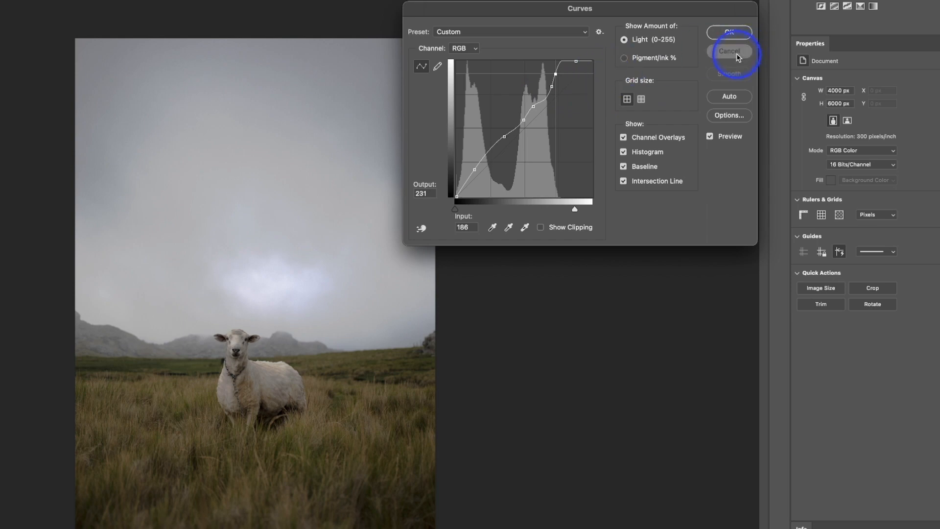
Try a two-point Curves adjustment, pulling the upper point down to input 200 and output 131, and reset the curve.
key(super+m)
click(490, 154)
click(539, 109)
drag(540, 110, 540, 110)
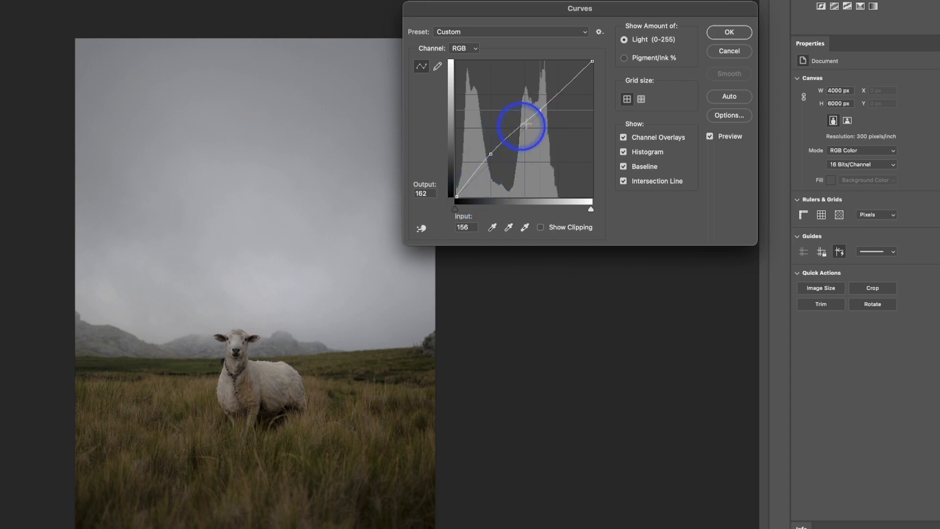
drag(540, 110, 566, 127)
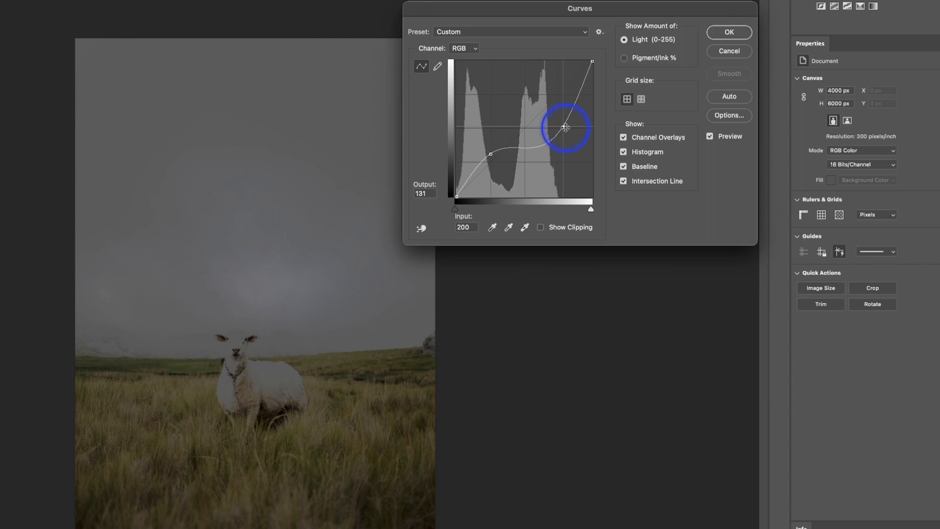
alt+click(727, 51)
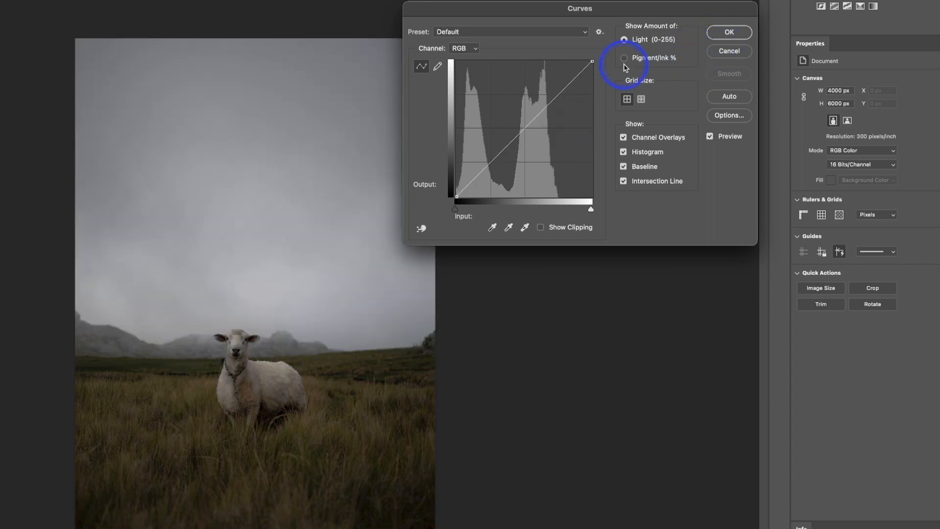
Keep the curve on the RGB channel and add a brightening point at input 159 and output 172.
click(471, 51)
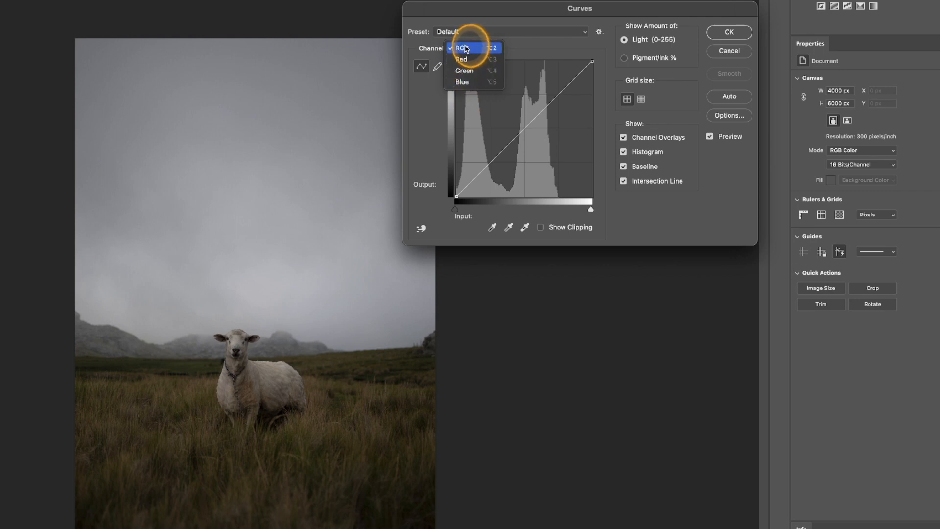
click(465, 49)
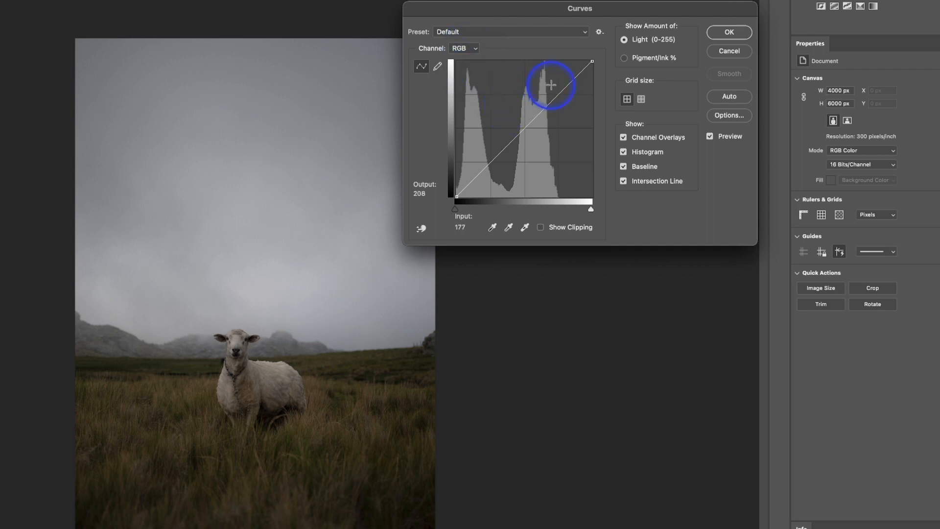
drag(518, 135, 542, 105)
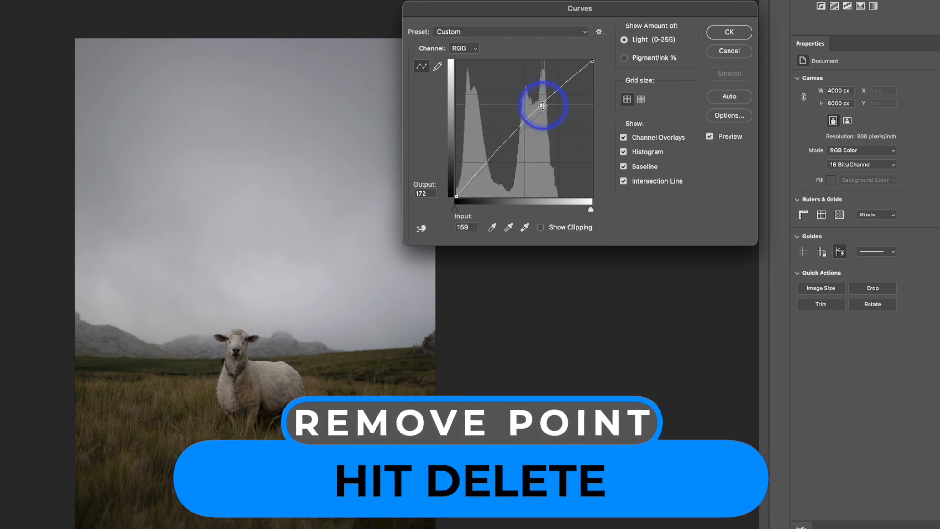
Remove the brightening point, try a midtone point at input 126 and output 140, and reset the curve.
key(Delete)
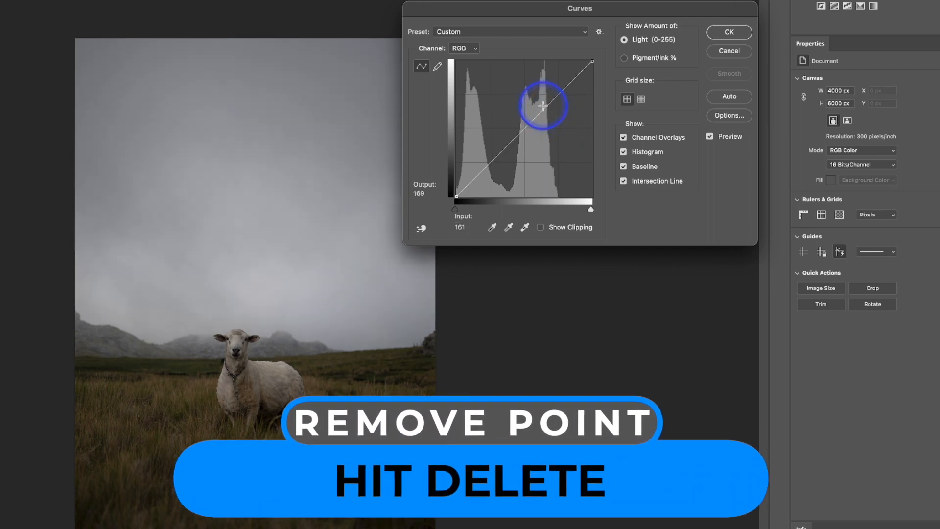
drag(525, 129, 524, 122)
key(alt)
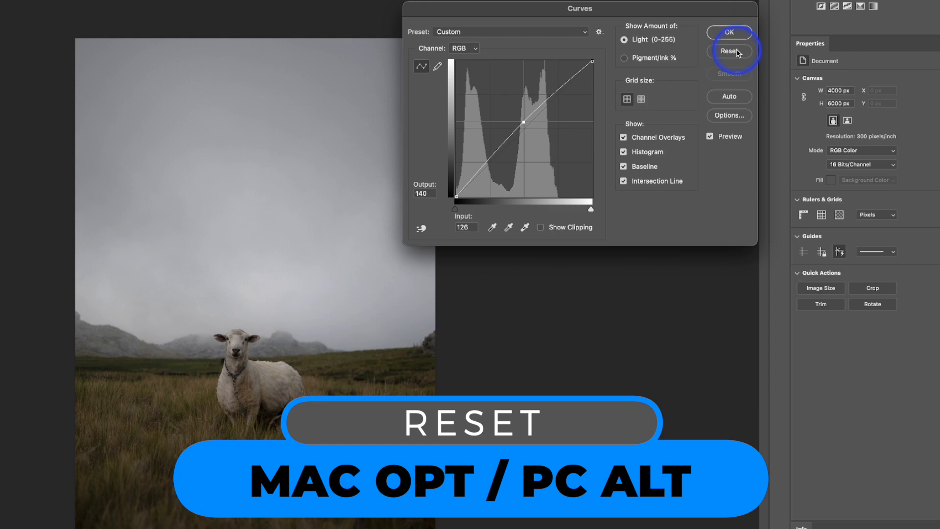
alt+click(737, 52)
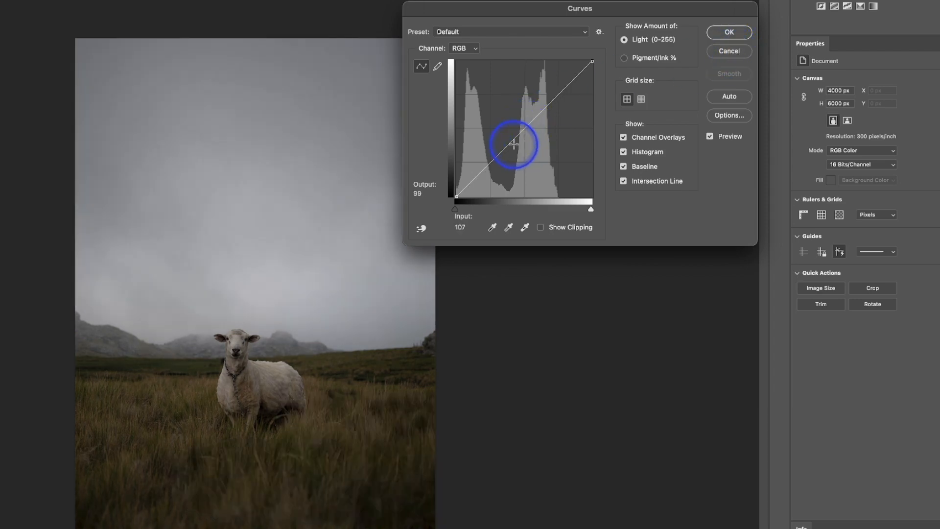
Examine the white, gray and black point eyedroppers in the Curves dialog.
click(525, 227)
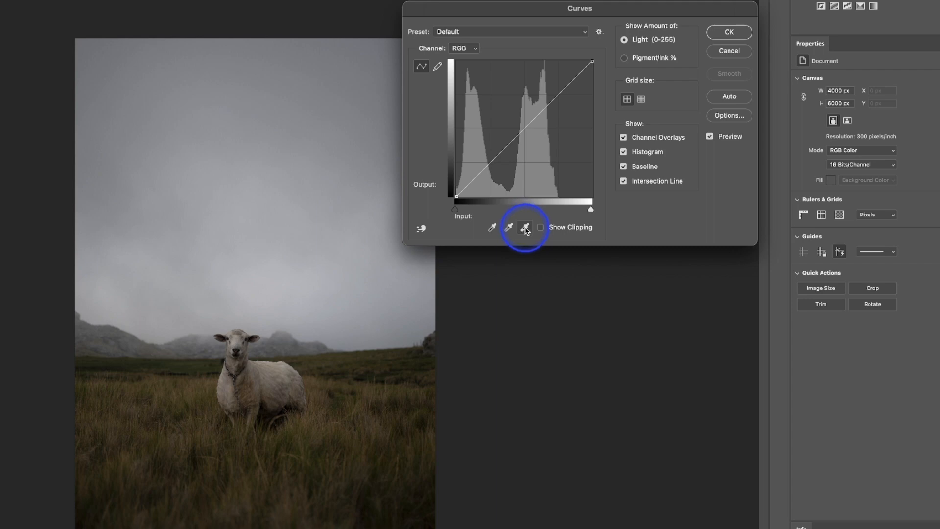
click(398, 262)
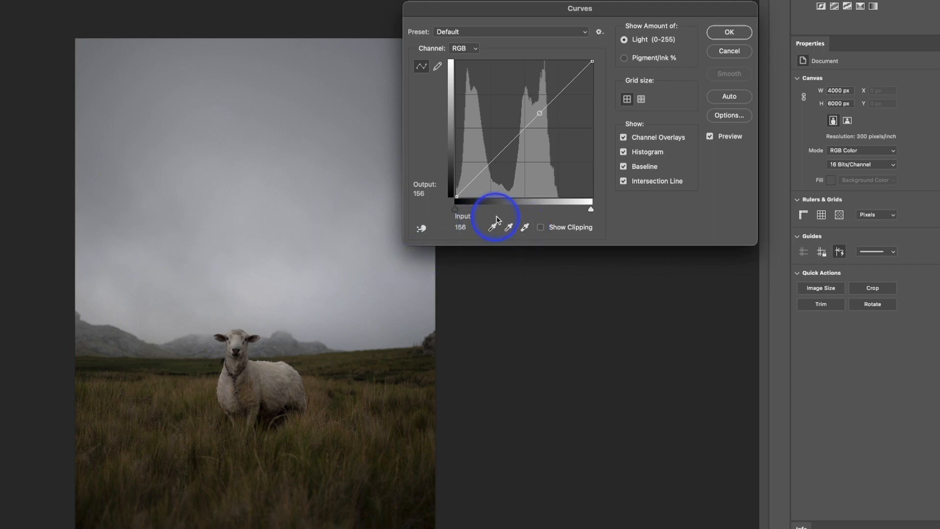
click(507, 229)
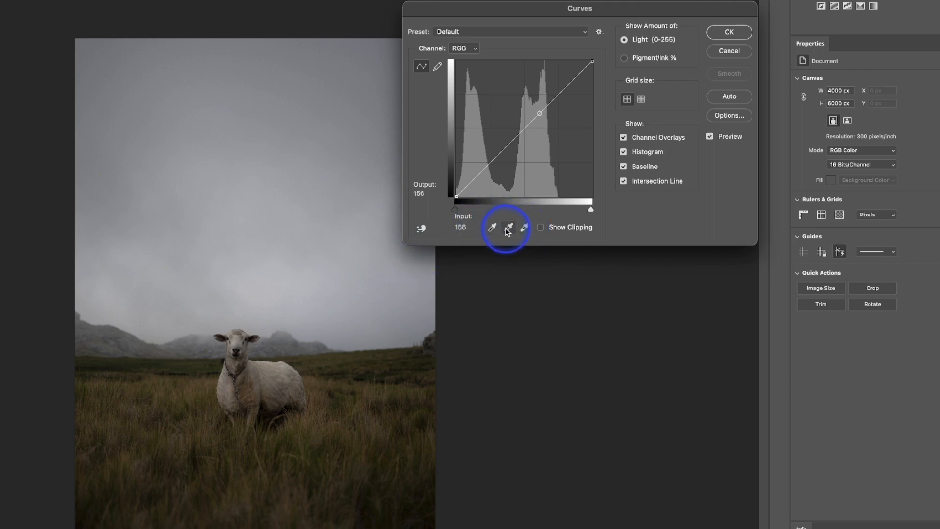
click(495, 231)
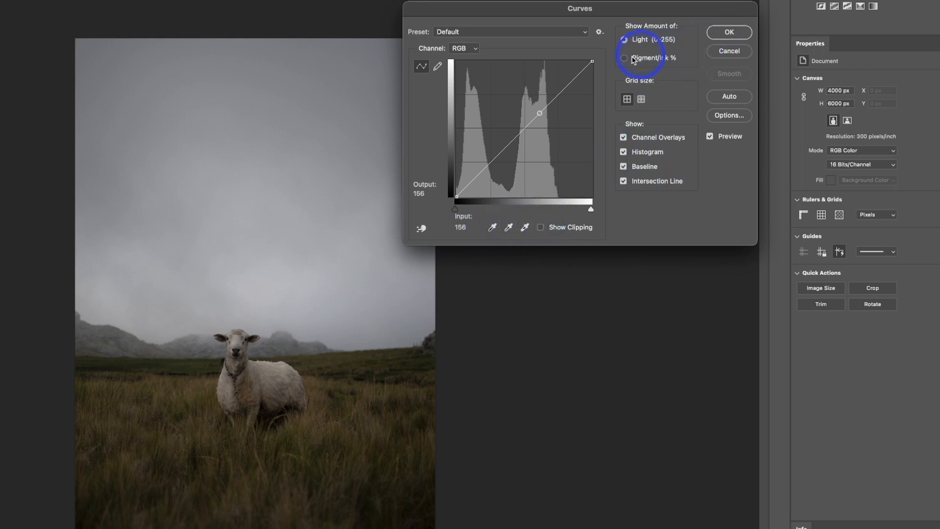
Brighten the whole photo with an RGB curve point at input 140 and output 163, and apply the adjustment.
drag(540, 113, 530, 109)
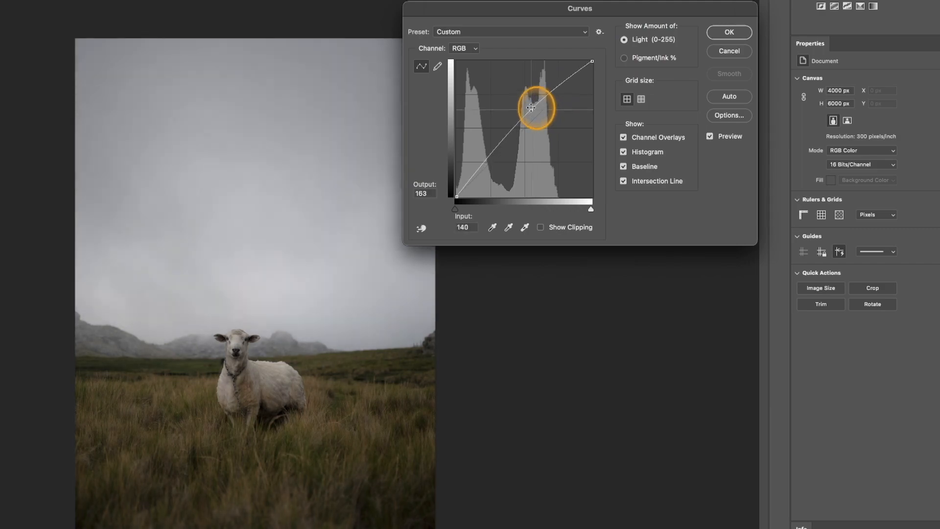
click(729, 32)
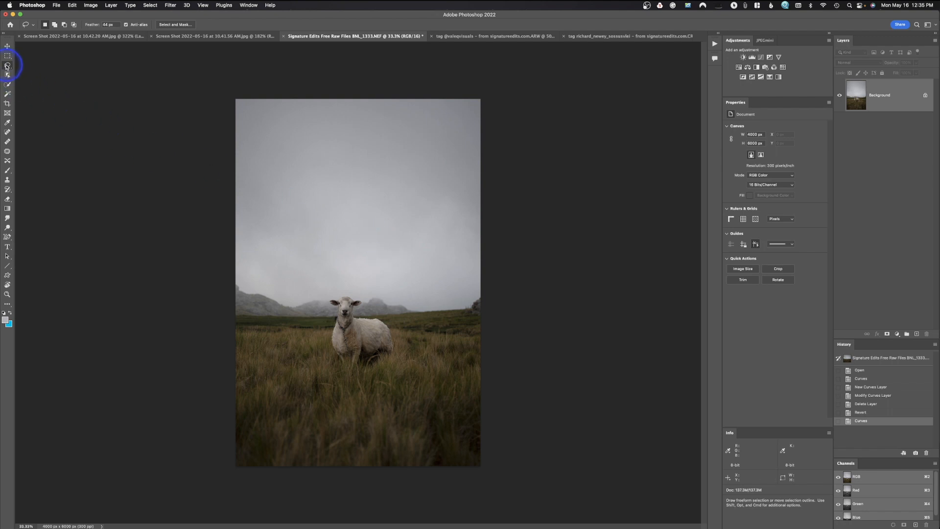
Set the Lasso feather to 0 px, try an irregular freehand selection across the sky, and undo it.
click(94, 23)
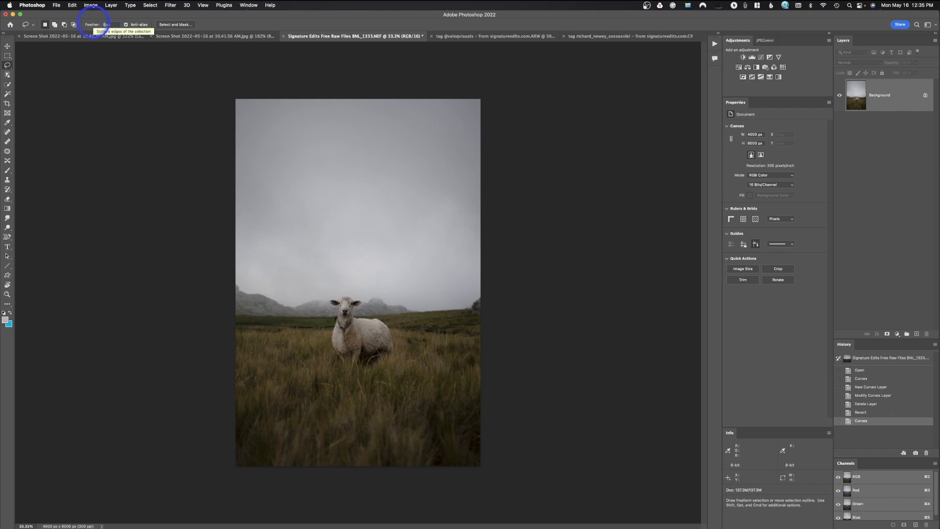
click(35, 68)
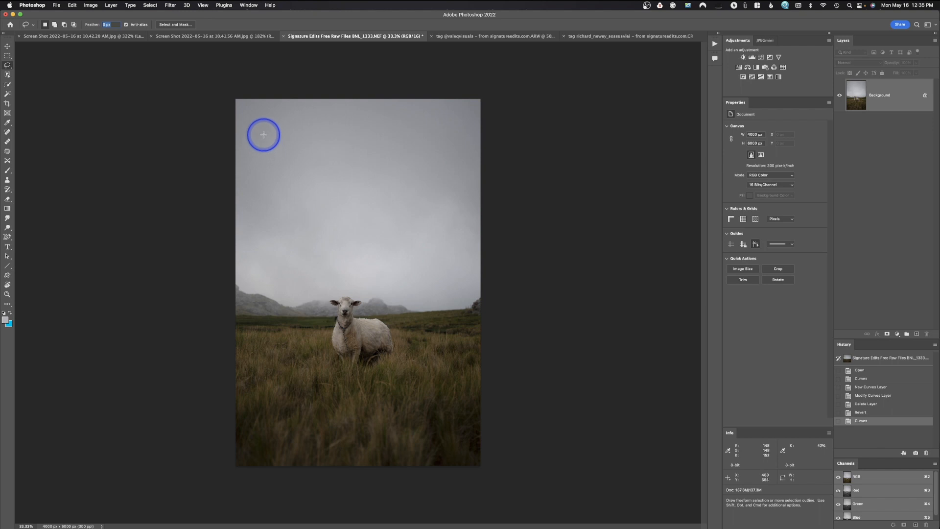
drag(264, 134, 270, 149)
mouse_move(254, 232)
mouse_down()
mouse_move(319, 228)
mouse_move(349, 292)
mouse_move(376, 258)
mouse_move(376, 224)
mouse_move(395, 220)
mouse_up()
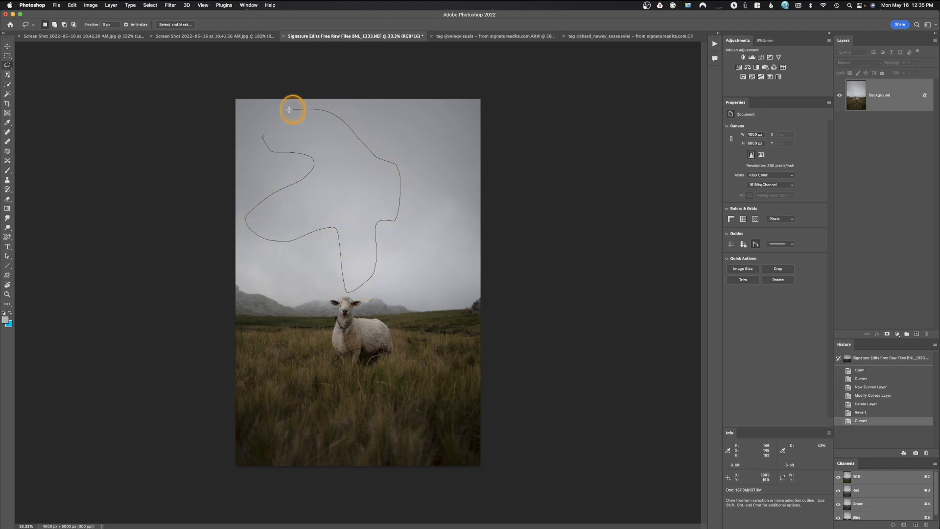
drag(289, 109, 291, 108)
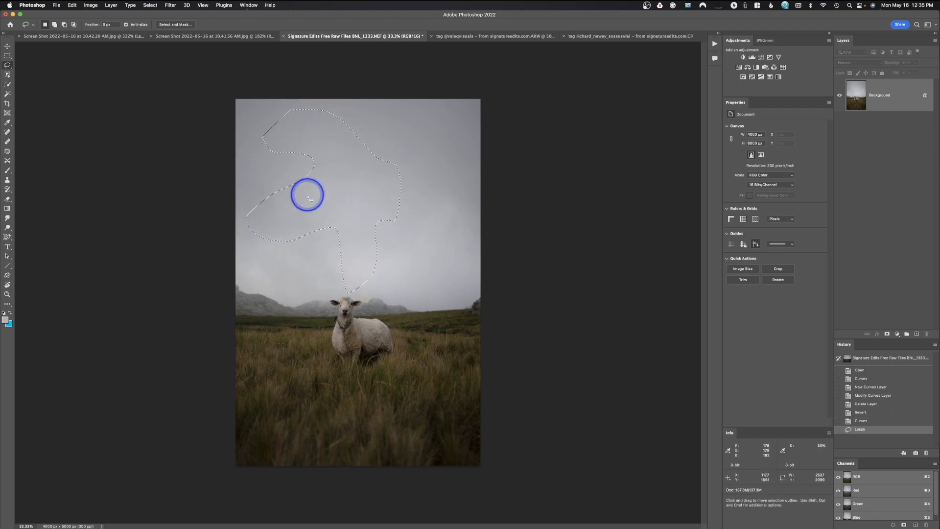
key(super+z)
Lasso a narrow upright oval in the left sky without feather, and add a second oval in the right sky with 55 px feather.
drag(280, 127, 267, 161)
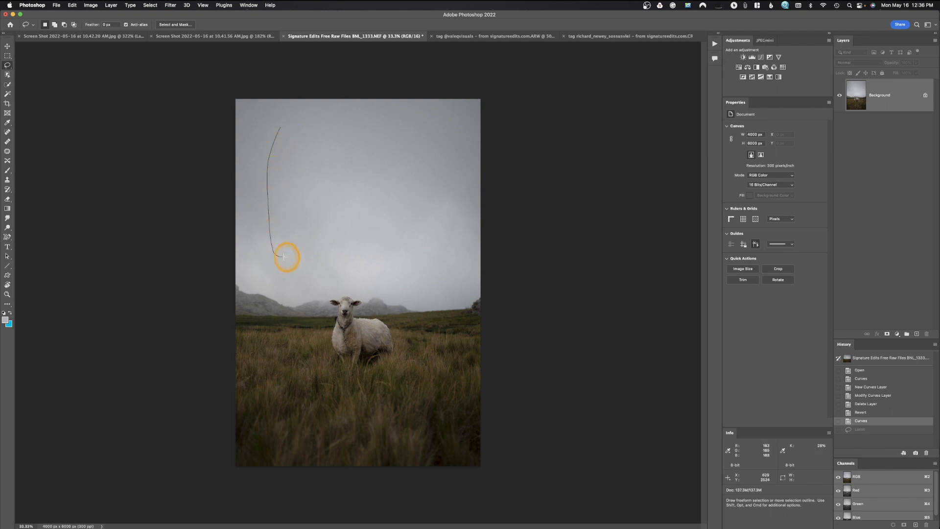
drag(277, 118, 279, 120)
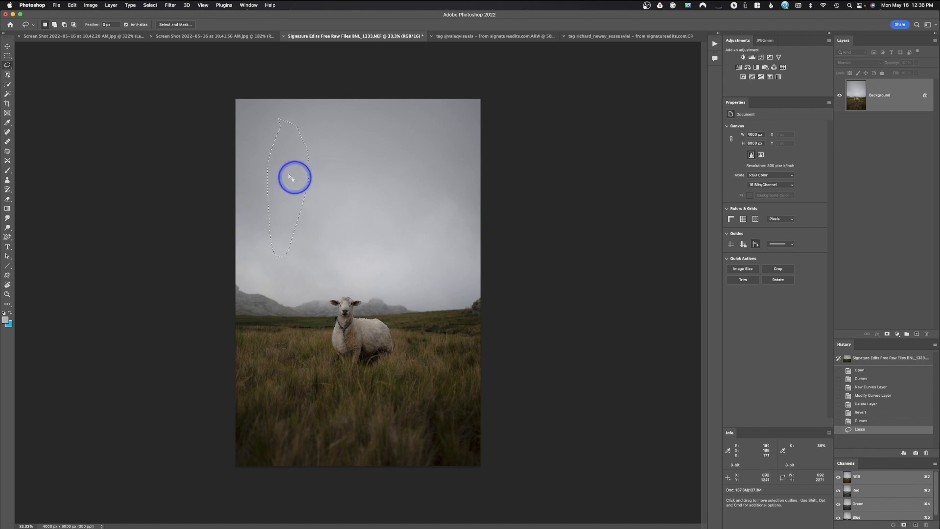
click(105, 24)
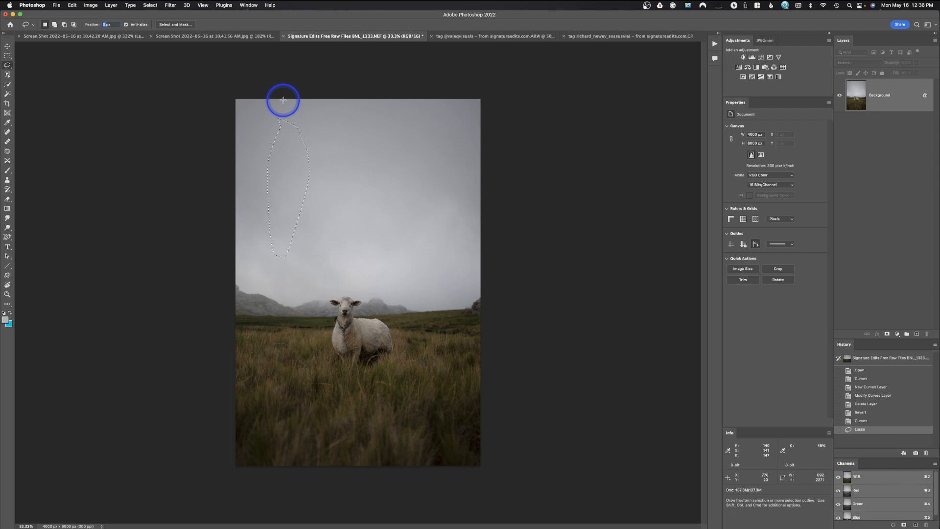
key(shift)
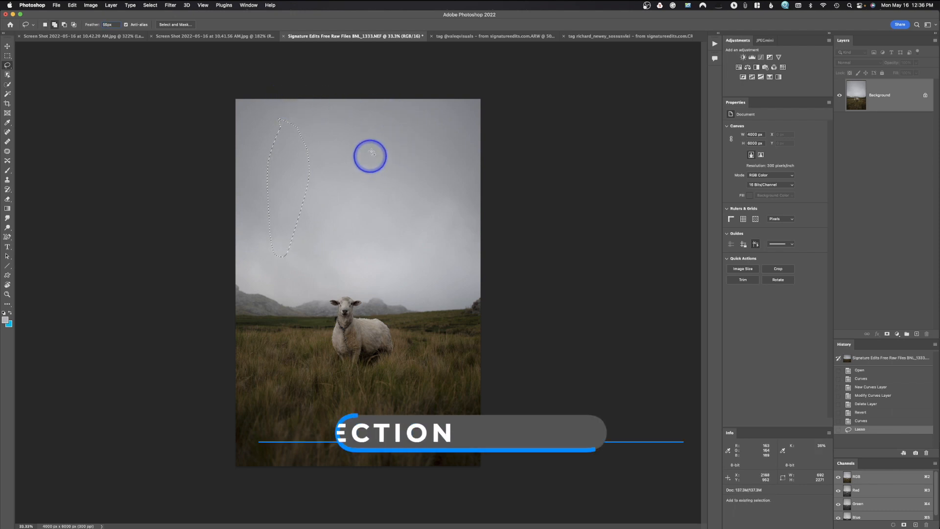
mouse_move(389, 128)
mouse_down()
mouse_move(382, 246)
mouse_move(391, 255)
mouse_move(427, 215)
mouse_up()
drag(395, 127, 391, 126)
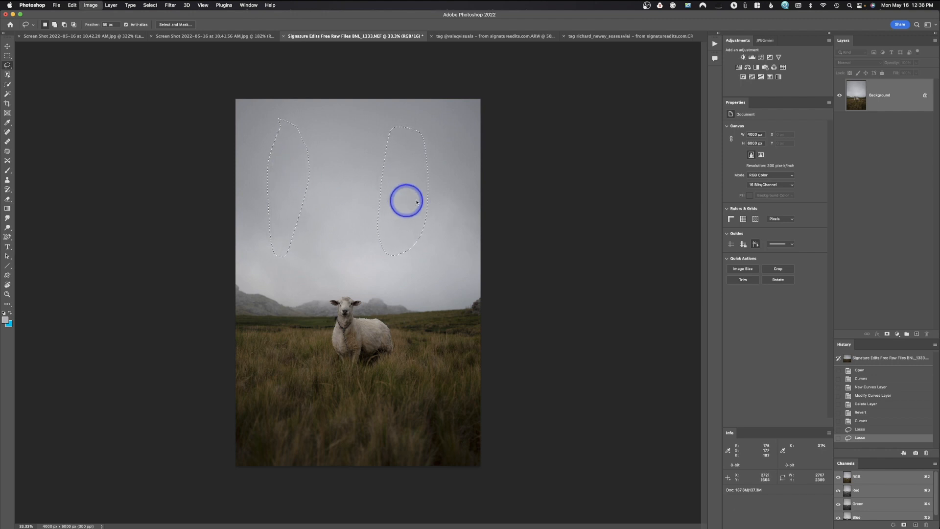
Brighten both sky selections with a Curves point at about input 86 and output 169, apply it, and deselect.
key(super+m)
drag(542, 155, 525, 145)
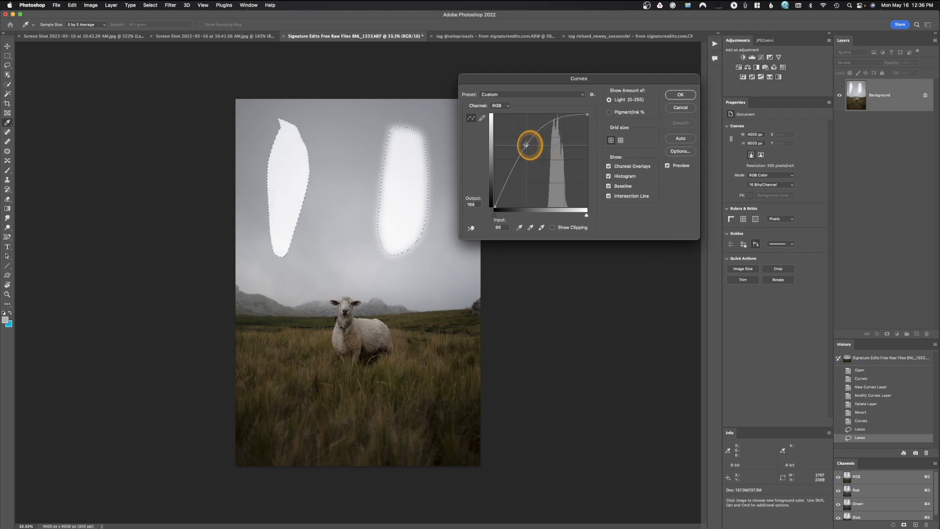
click(698, 95)
key(super+d)
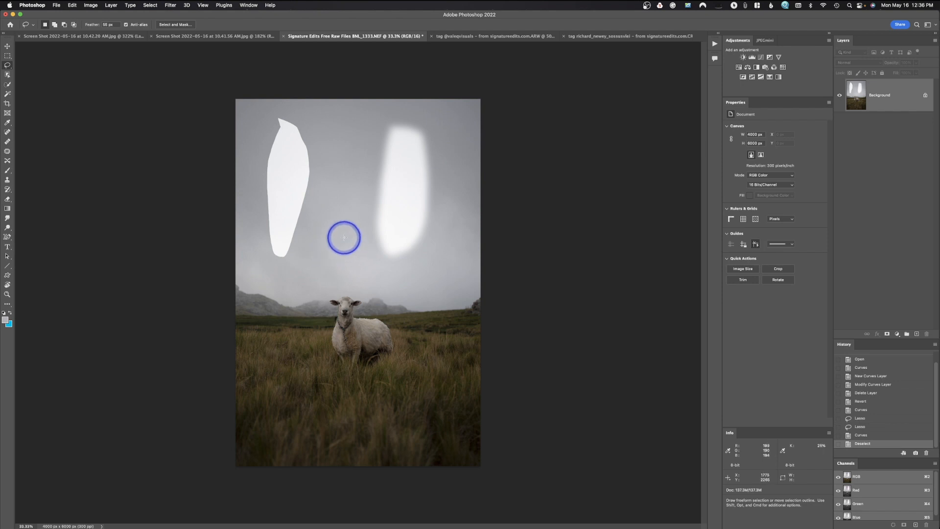
Undo the deselection, the Curves brightening and both lasso selections in the sky.
key(super+z)
key(super+z)
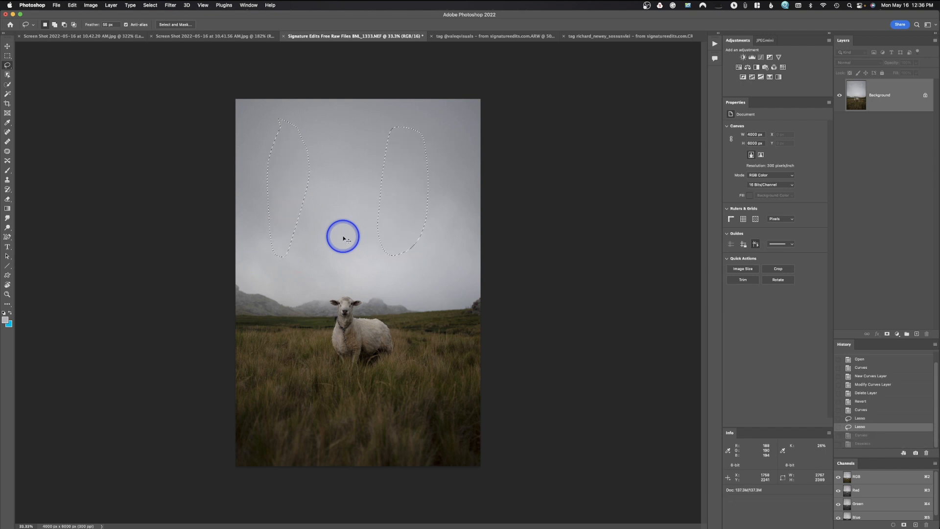
key(super+z)
key(super+z)
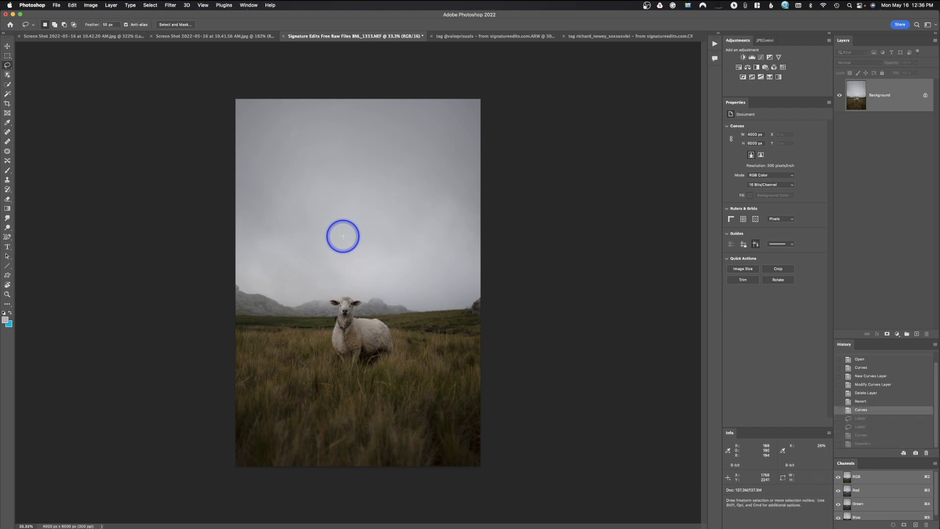
Set the Lasso feather to 0 px and draw a freehand selection around the sheep.
key(super+equal)
key(super+equal)
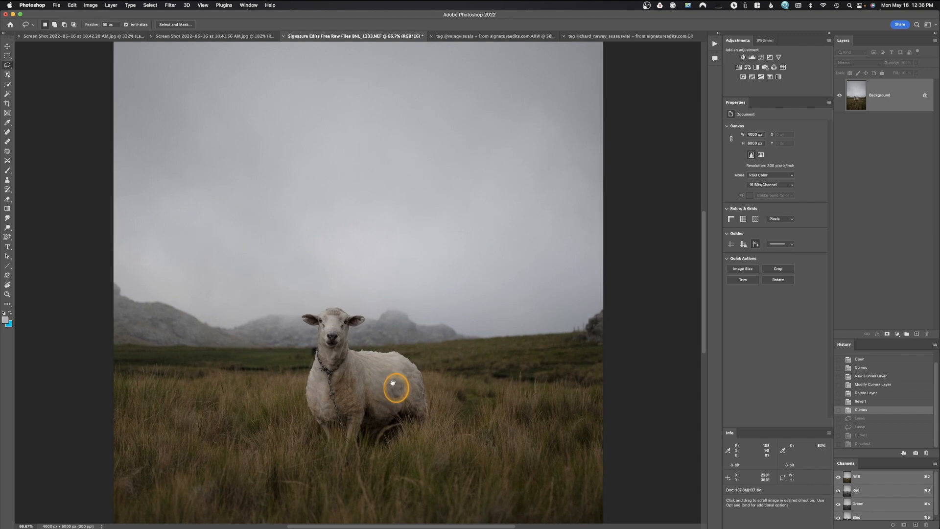
drag(392, 383, 384, 256)
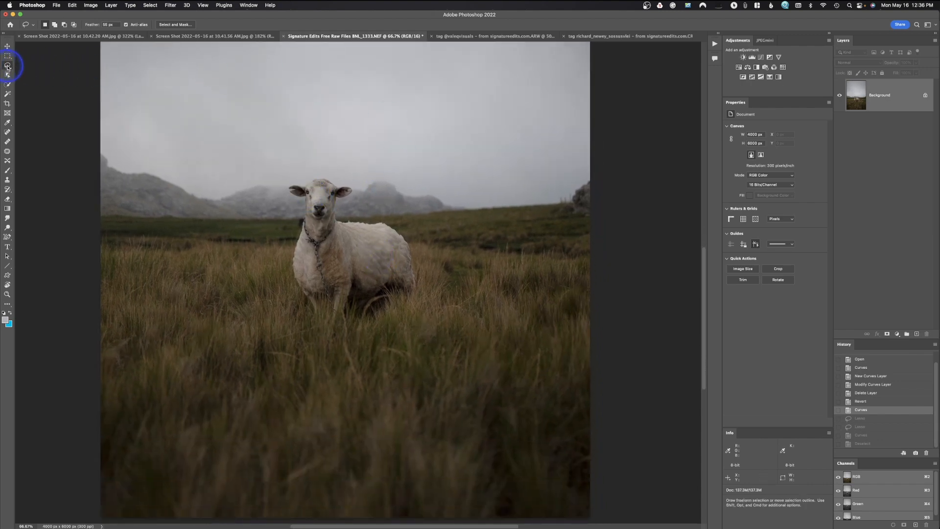
drag(109, 24, 75, 21)
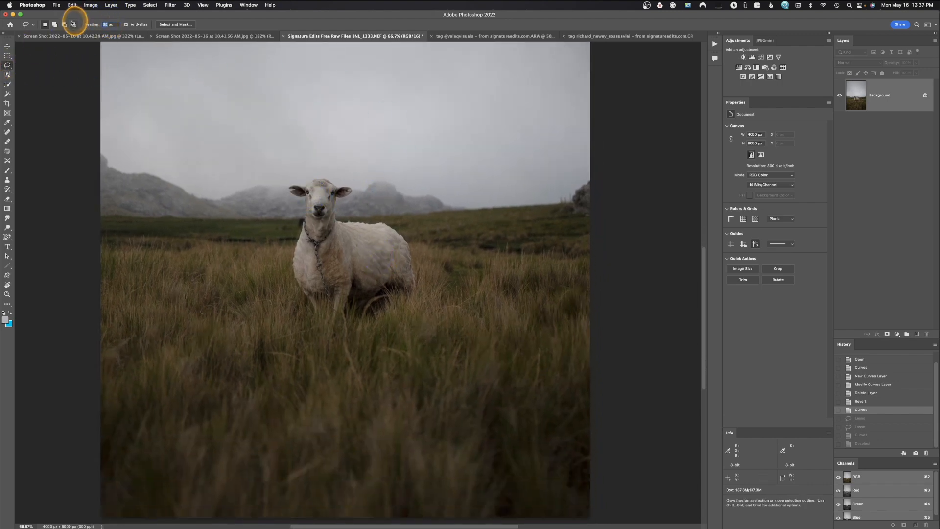
text(0)
mouse_move(325, 181)
mouse_down()
mouse_move(282, 187)
mouse_move(304, 203)
mouse_move(286, 264)
mouse_move(314, 317)
mouse_move(411, 287)
mouse_move(401, 234)
mouse_move(336, 218)
mouse_move(343, 184)
mouse_up()
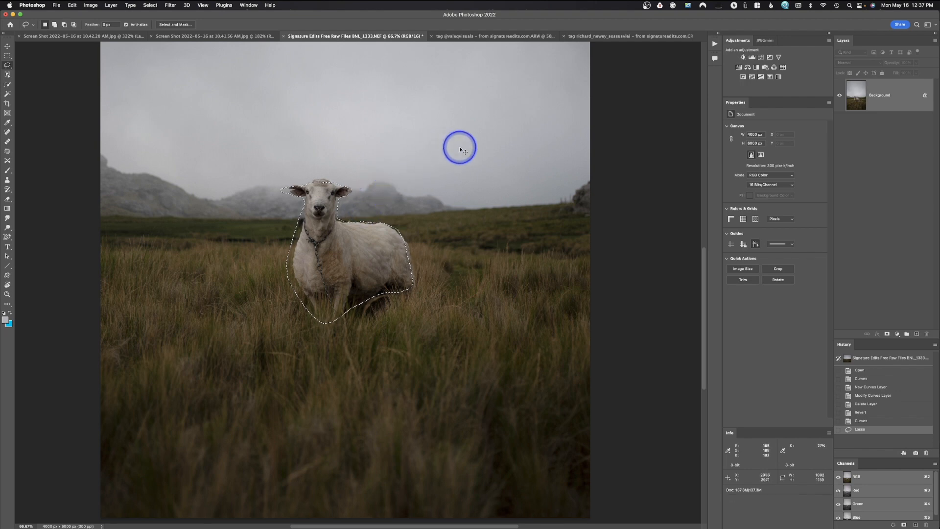
Brighten the hard-edged sheep selection with a Curves point at about input 88 and output 138, apply it, and deselect.
key(super+m)
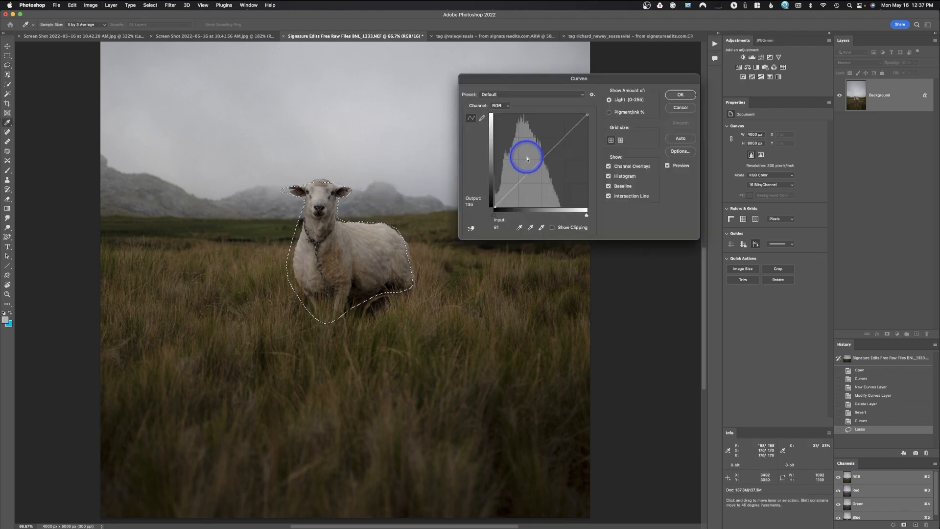
drag(535, 163, 527, 156)
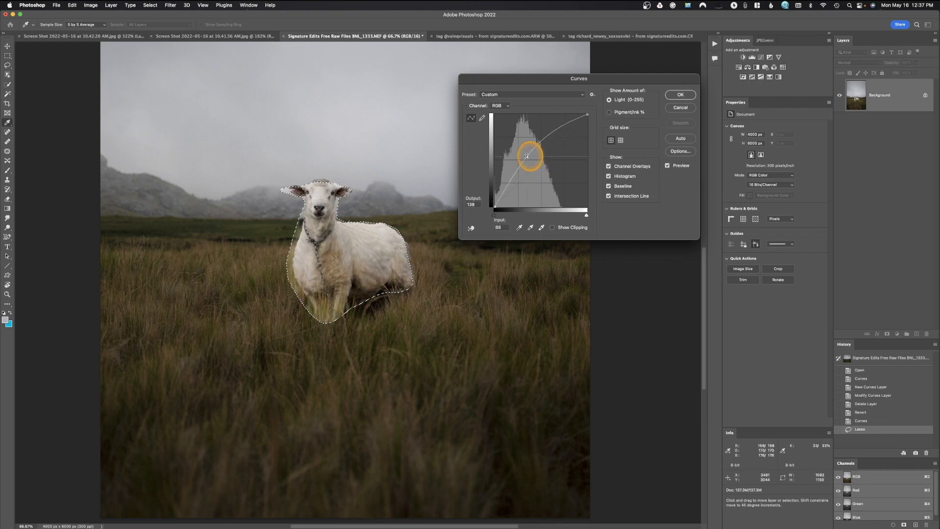
click(678, 96)
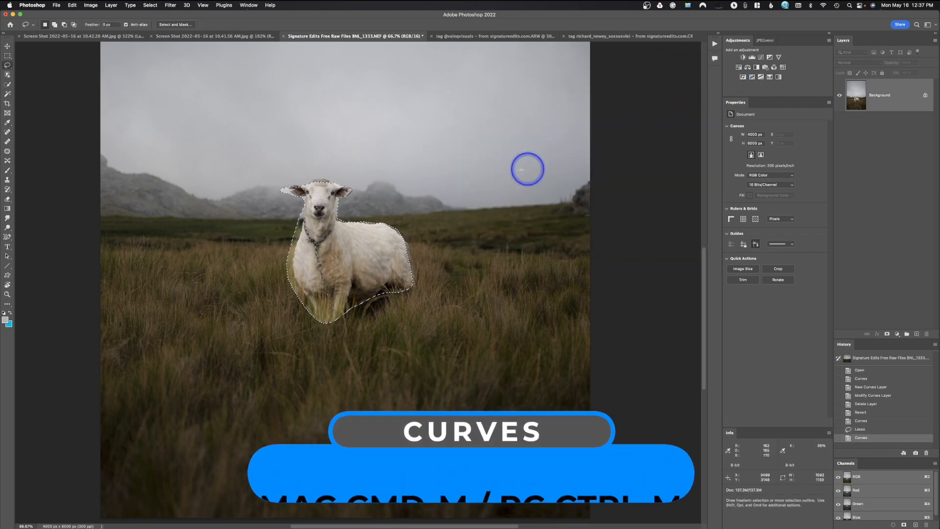
key(super+d)
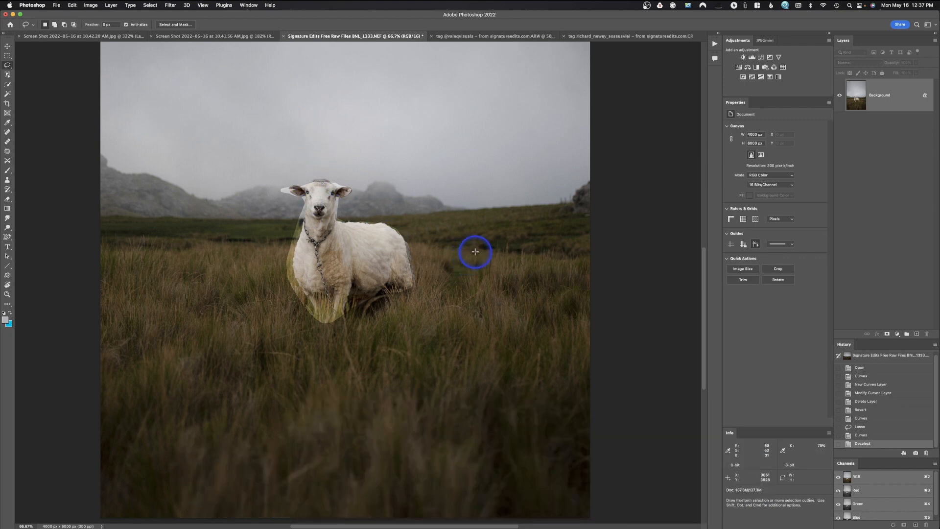
Undo the sheep's Curves brightening and clear the hard-edged selection.
key(super+z)
key(super+z)
key(super+d)
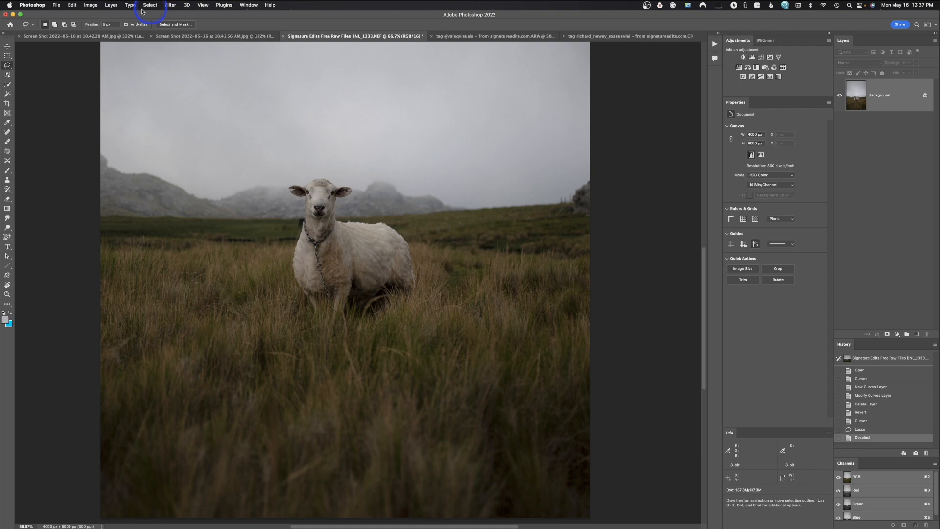
Set the Lasso feather to 55 px and draw a new freehand selection around the sheep.
click(105, 25)
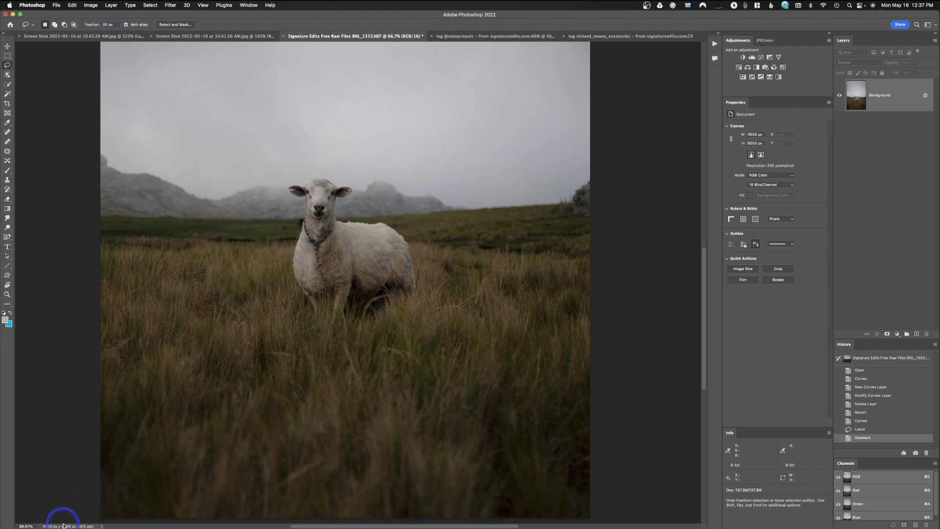
drag(324, 180, 315, 180)
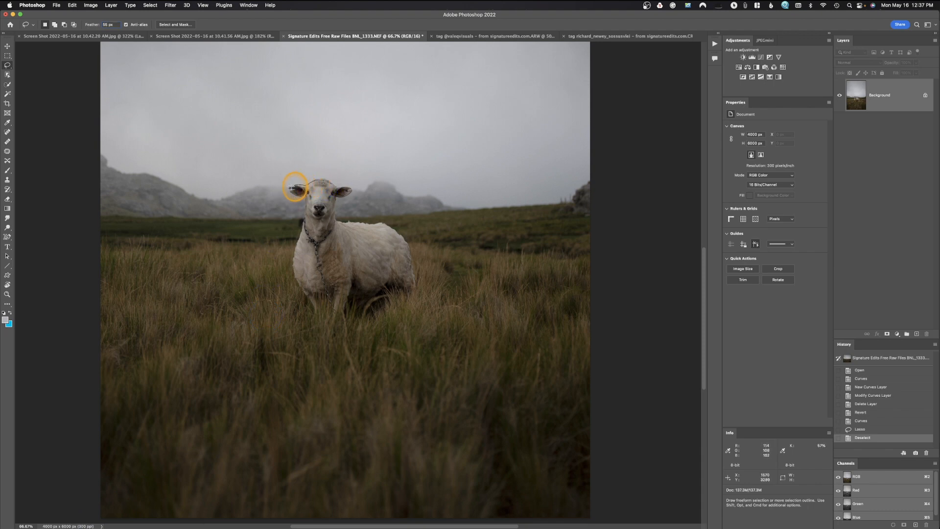
mouse_move(302, 196)
mouse_down()
mouse_move(292, 264)
mouse_move(307, 311)
mouse_move(347, 312)
mouse_move(418, 290)
mouse_move(408, 237)
mouse_move(389, 224)
mouse_move(349, 224)
mouse_move(341, 188)
mouse_up()
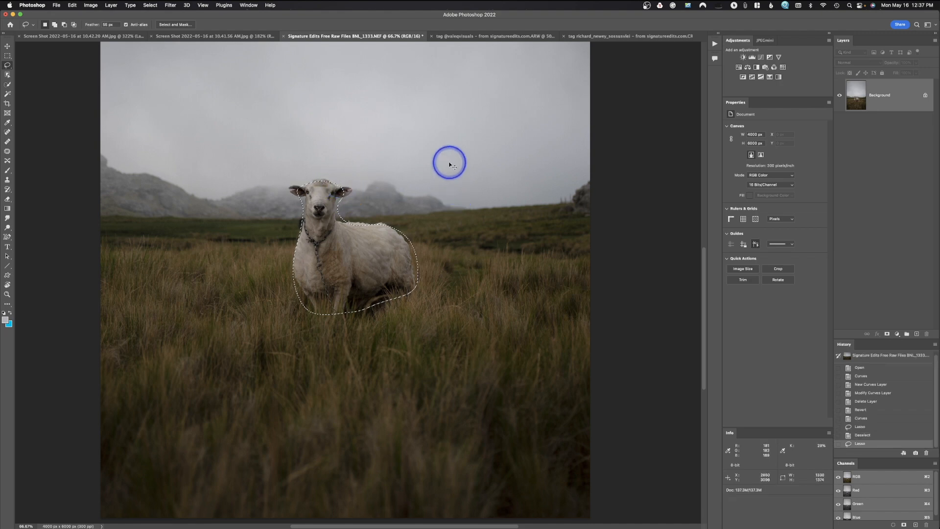
Brighten the feathered sheep selection with a Curves point at input 108 and output 136, apply it, and deselect.
key(super+m)
drag(534, 160, 534, 157)
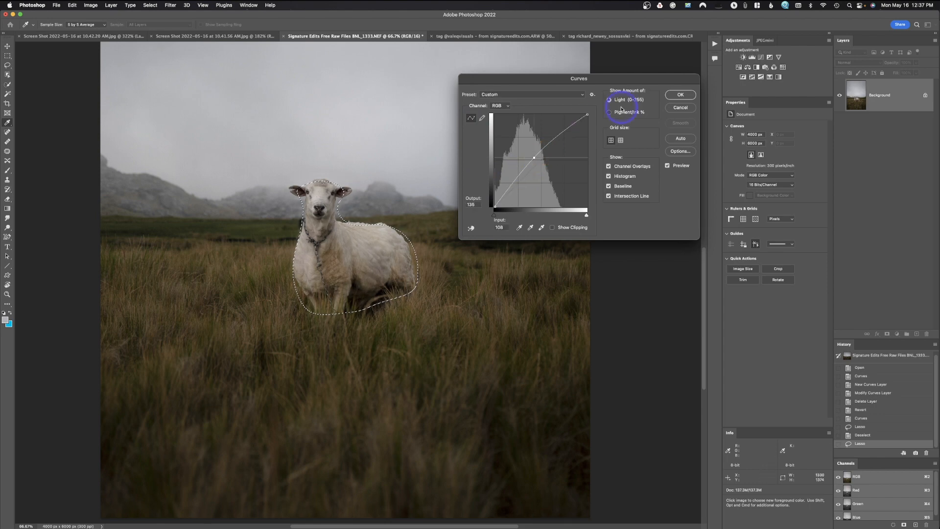
click(680, 95)
key(super+d)
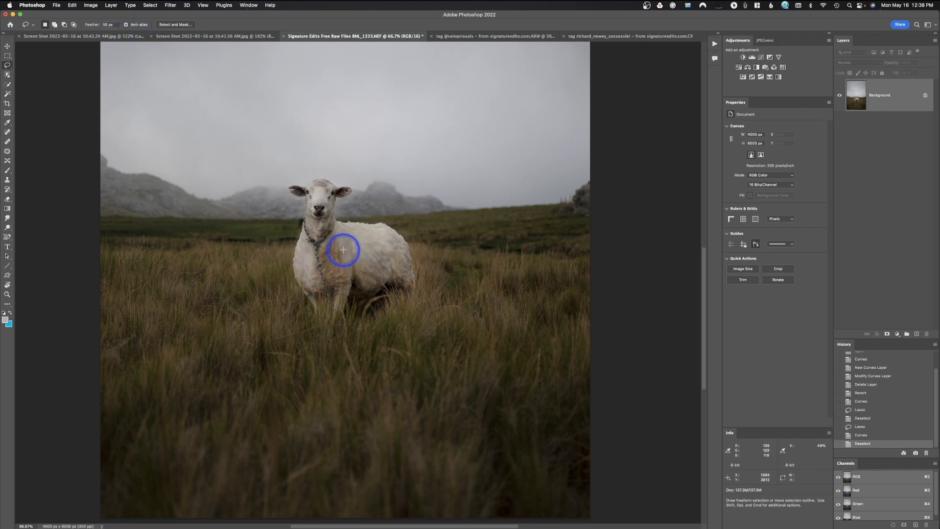
Undo the sheep's feathered Curves brightening, clear that selection, and draw a new freehand Lasso selection around the sheep.
key(super+z)
key(super+z)
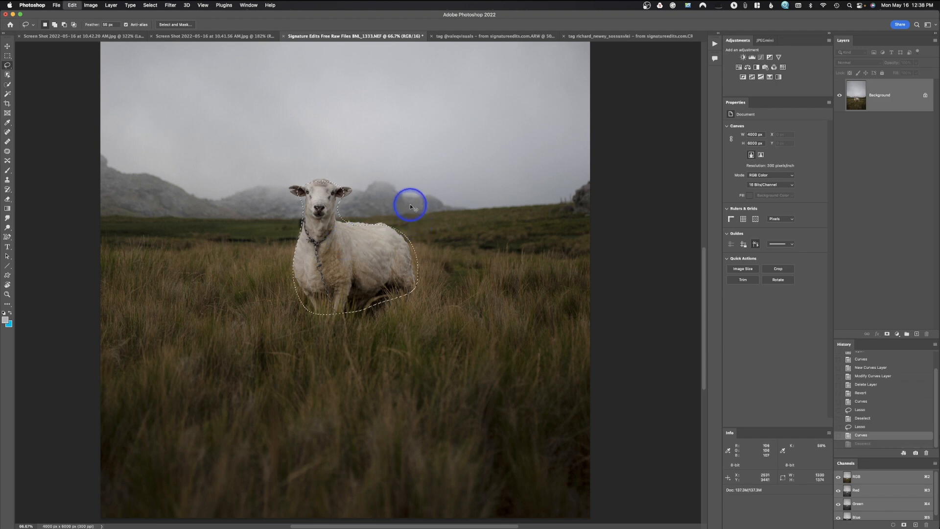
key(super+d)
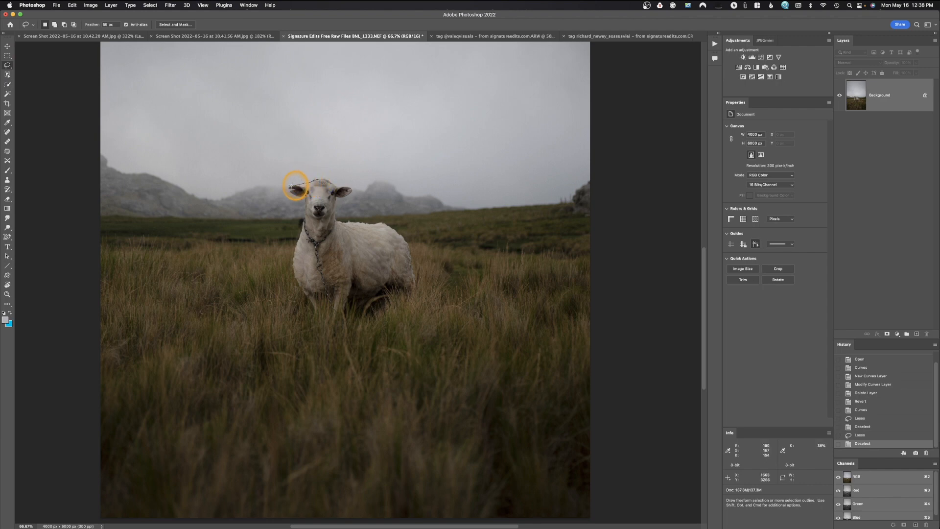
mouse_move(291, 190)
mouse_down()
mouse_move(302, 205)
mouse_move(296, 251)
mouse_move(305, 299)
mouse_move(358, 314)
mouse_move(412, 289)
mouse_move(417, 265)
mouse_move(399, 225)
mouse_move(354, 225)
mouse_move(338, 213)
mouse_move(336, 196)
mouse_move(349, 190)
mouse_move(333, 181)
mouse_up()
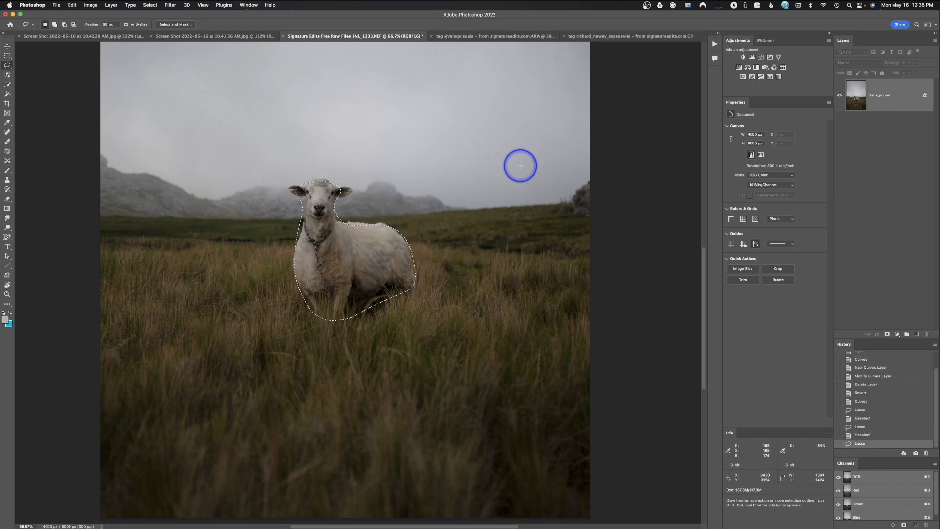
Brighten the selected sheep with a Curves point at input 125 and output 144 and the white point at input 247, apply it, and deselect.
click(89, 5)
mouse_move(108, 25)
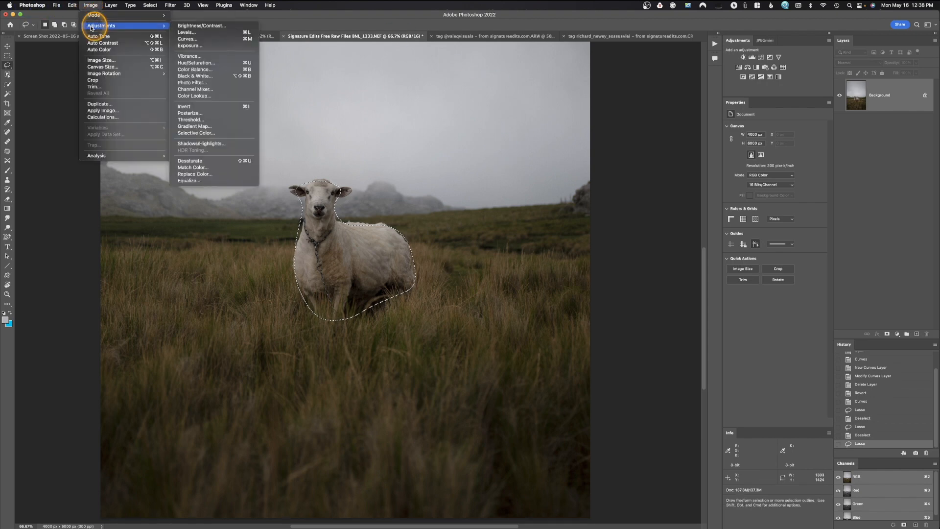
click(194, 39)
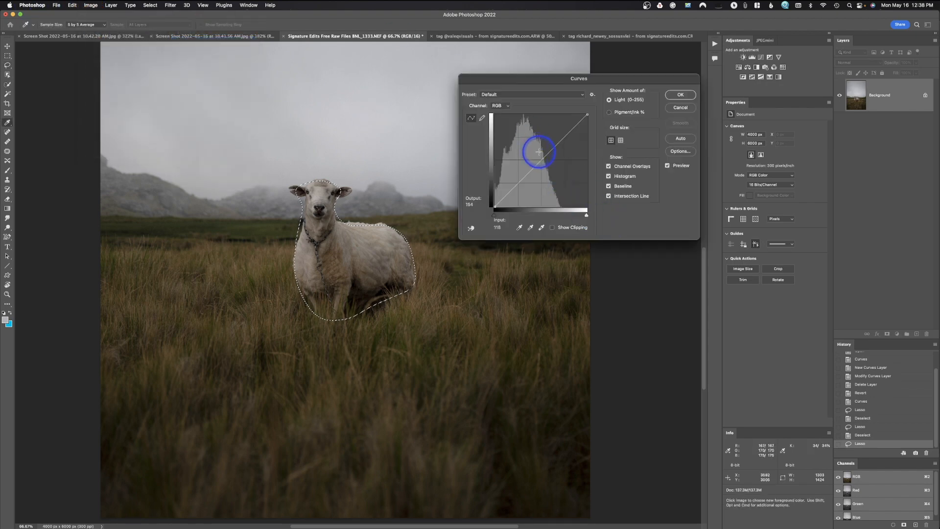
click(541, 153)
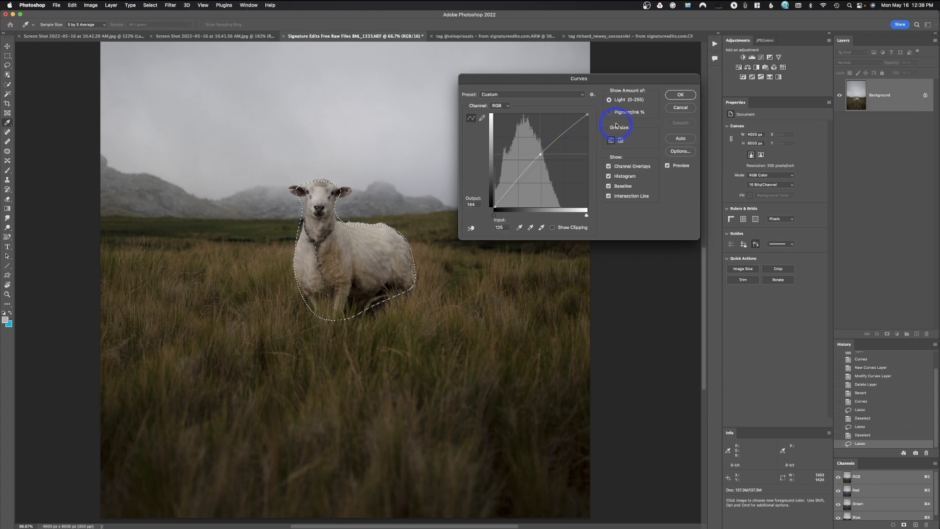
drag(588, 114, 584, 114)
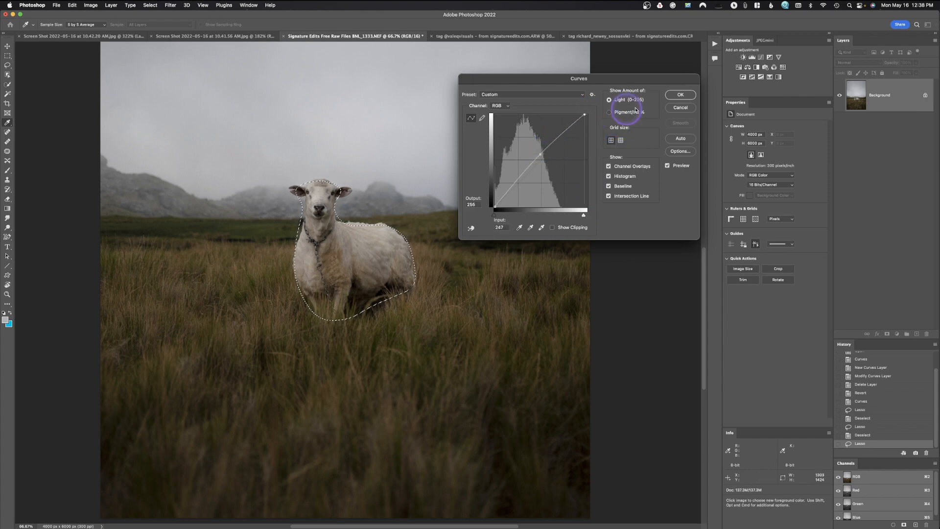
click(681, 95)
click(529, 214)
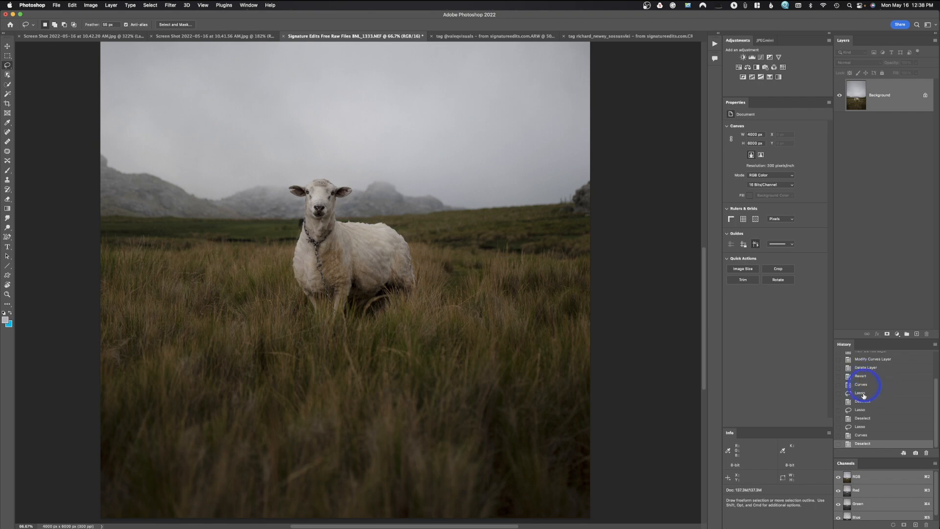
Compare the current edit with the History states before the last sheep brightening and at opening, ending on the latest state.
click(870, 421)
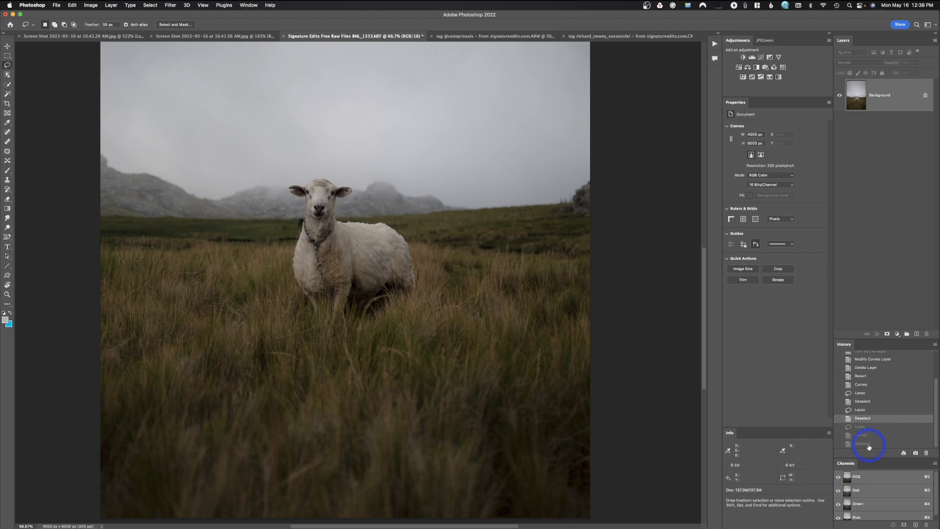
click(869, 444)
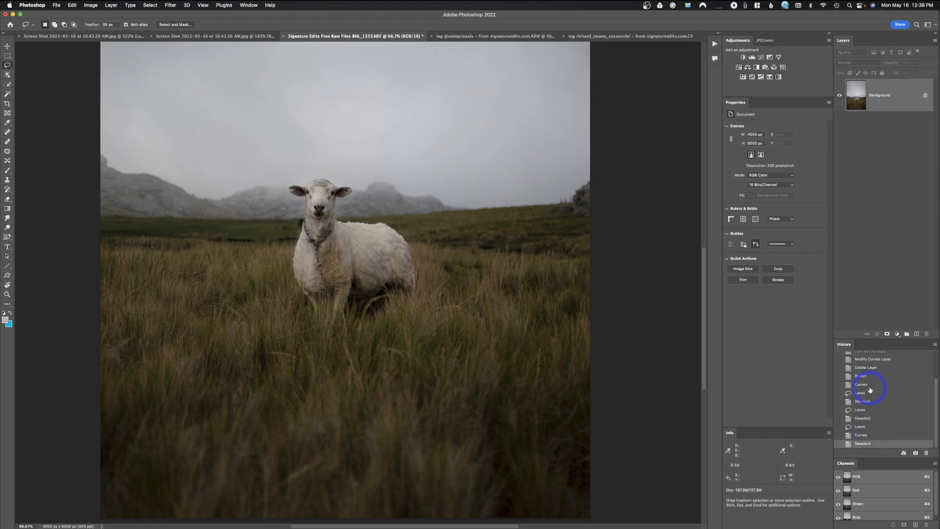
scroll(872, 397, up, 3)
click(868, 372)
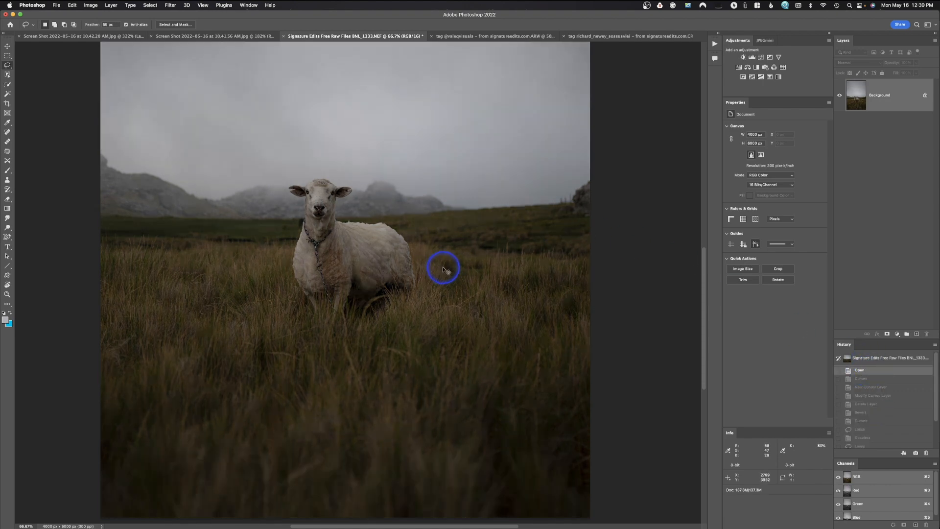
key(super+minus)
key(super+minus)
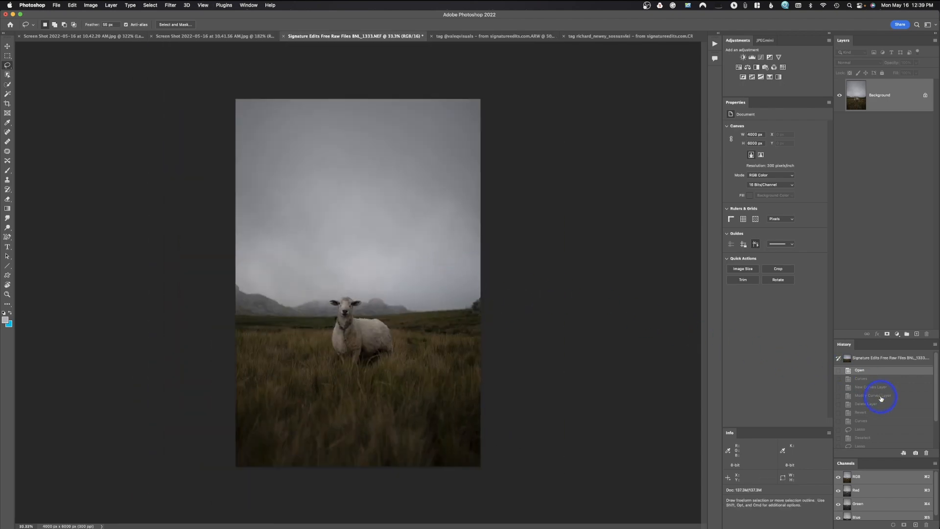
scroll(863, 384, down, 3)
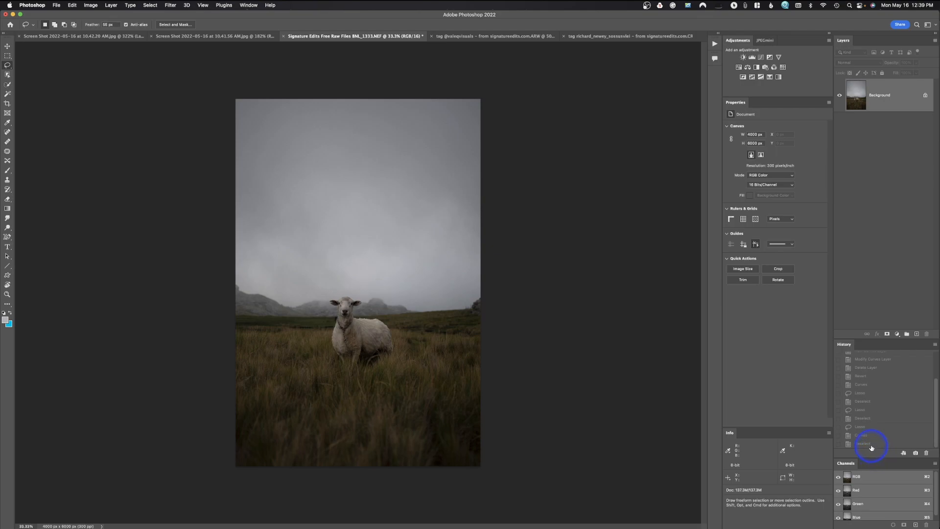
click(871, 447)
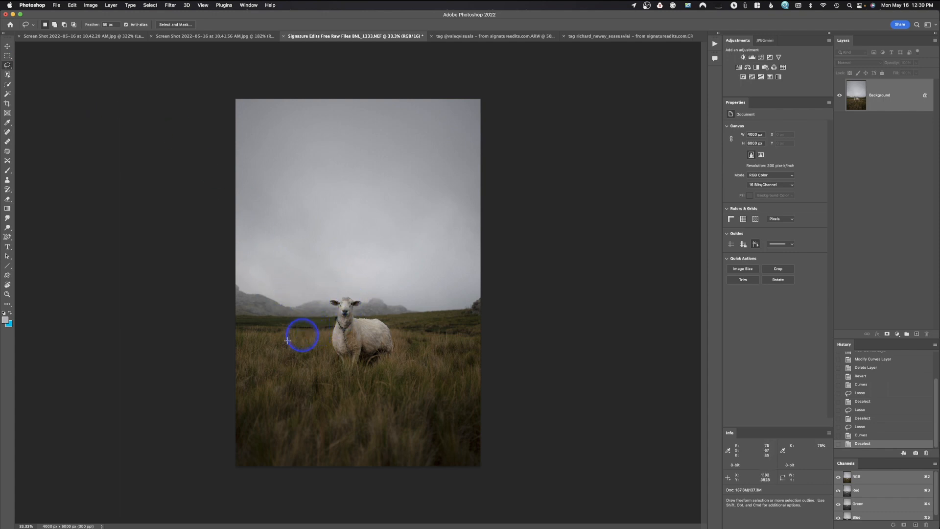
Draw a freehand selection around the grassy field including the sheep, brighten it by moving the Curves white point inward, and deselect.
mouse_move(308, 320)
mouse_down()
mouse_move(225, 319)
mouse_move(199, 331)
mouse_move(176, 439)
mouse_move(309, 511)
mouse_move(480, 470)
mouse_move(556, 359)
mouse_move(520, 293)
mouse_move(474, 294)
mouse_move(476, 305)
mouse_move(459, 313)
mouse_move(358, 318)
mouse_move(360, 302)
mouse_move(348, 297)
mouse_move(337, 302)
mouse_move(342, 318)
mouse_move(305, 317)
mouse_up()
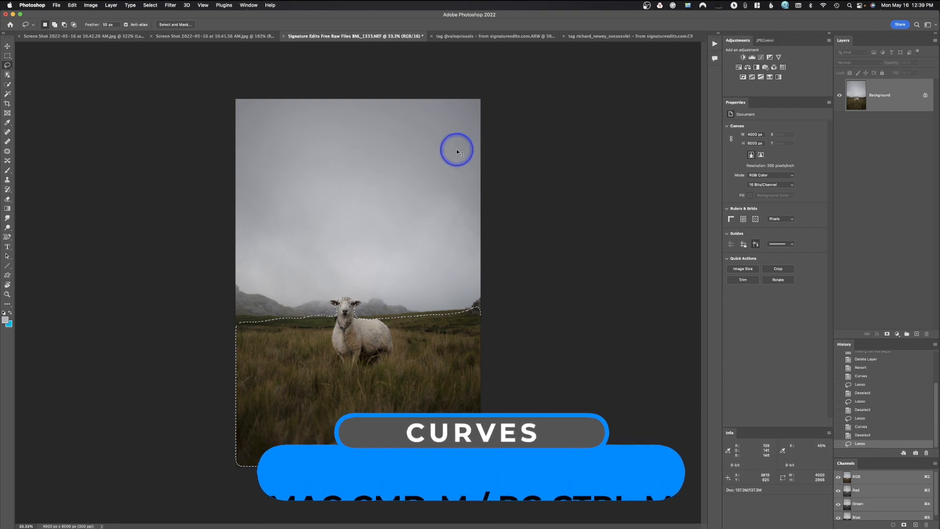
key(super+m)
drag(586, 116, 572, 112)
click(681, 95)
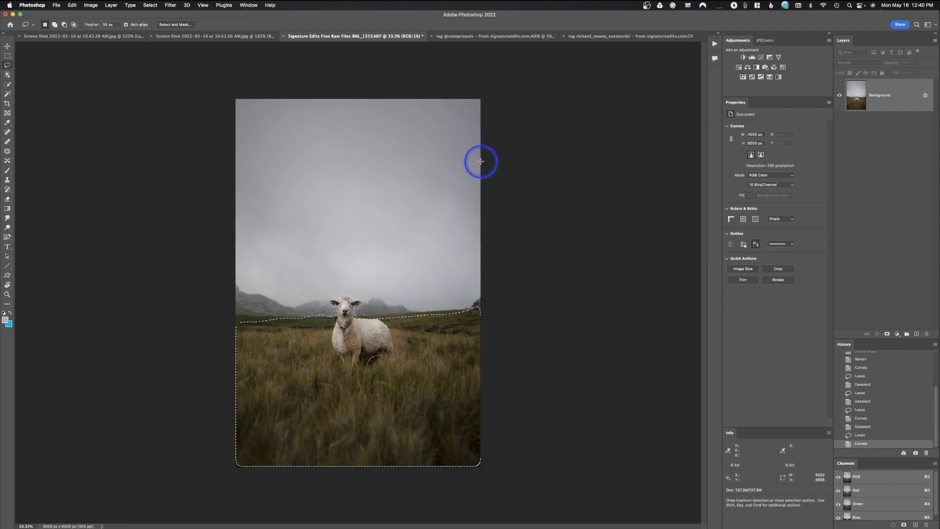
key(super+d)
Restore the field selection, brighten it again with the Curves white point at input 233, apply it, and deselect.
key(super+z)
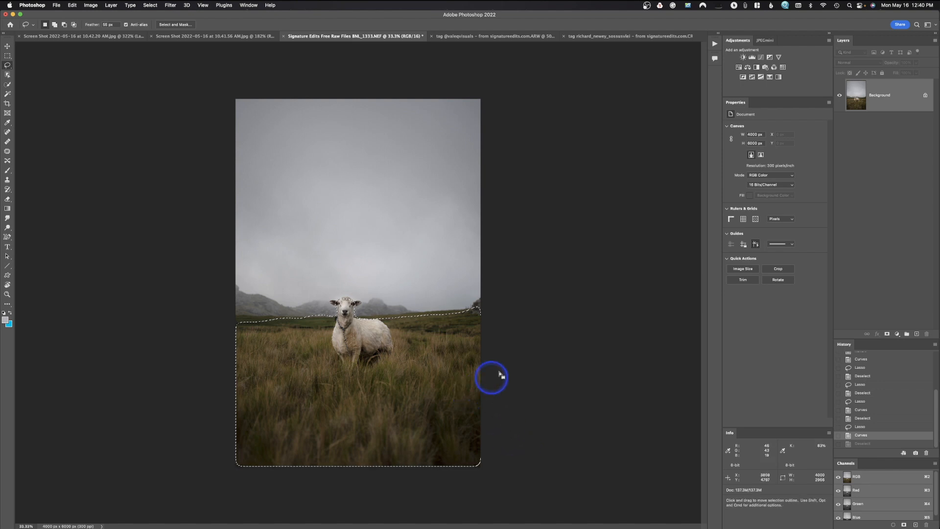
drag(91, 5, 255, 41)
drag(586, 115, 580, 113)
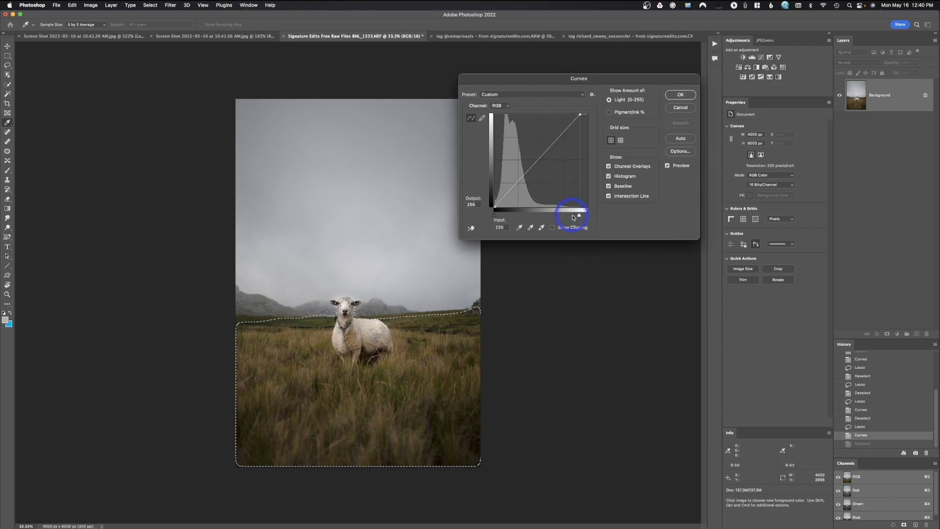
mouse_move(579, 218)
mouse_down()
mouse_move(568, 215)
mouse_move(579, 215)
mouse_up()
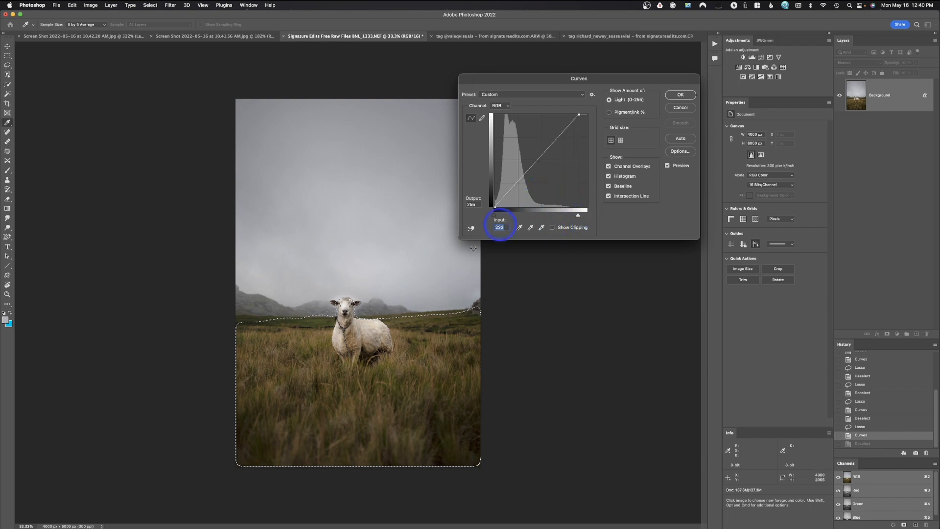
click(680, 95)
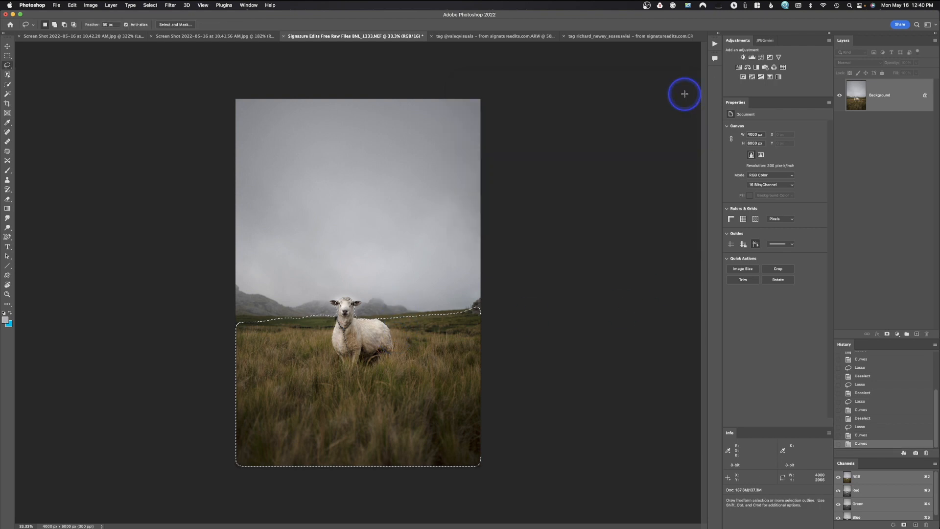
key(super+d)
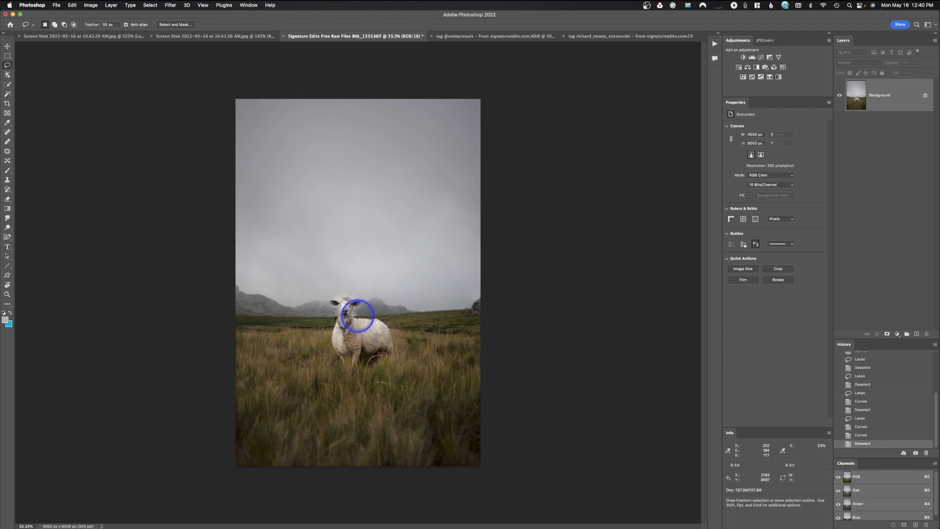
Undo the second Curves brightening of the field and clear the selection.
key(super+z)
key(super+z)
key(super+d)
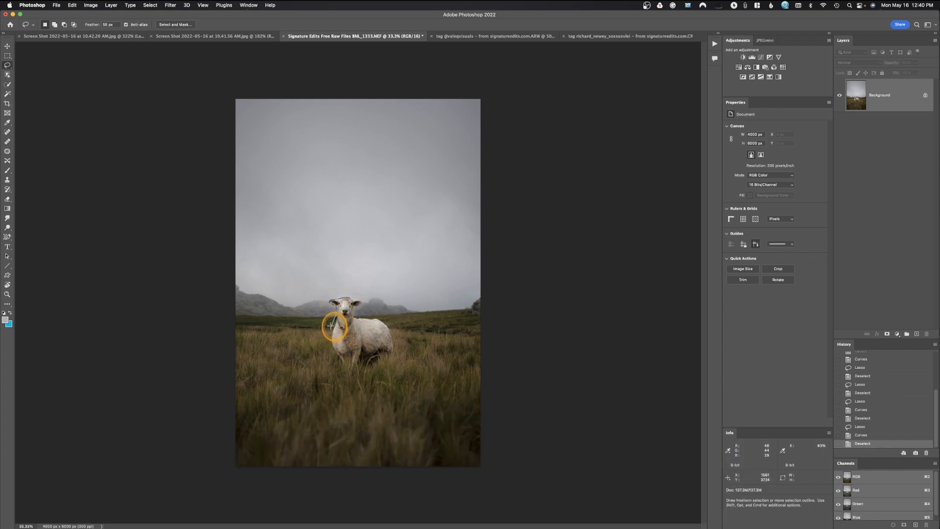
Draw a freehand Lasso selection around the grassy field and sheep below the horizon, and subtract the sheep from it.
mouse_move(249, 312)
mouse_down()
mouse_move(202, 477)
mouse_move(481, 528)
mouse_move(594, 461)
mouse_move(579, 319)
mouse_move(522, 281)
mouse_move(472, 286)
mouse_move(421, 309)
mouse_up()
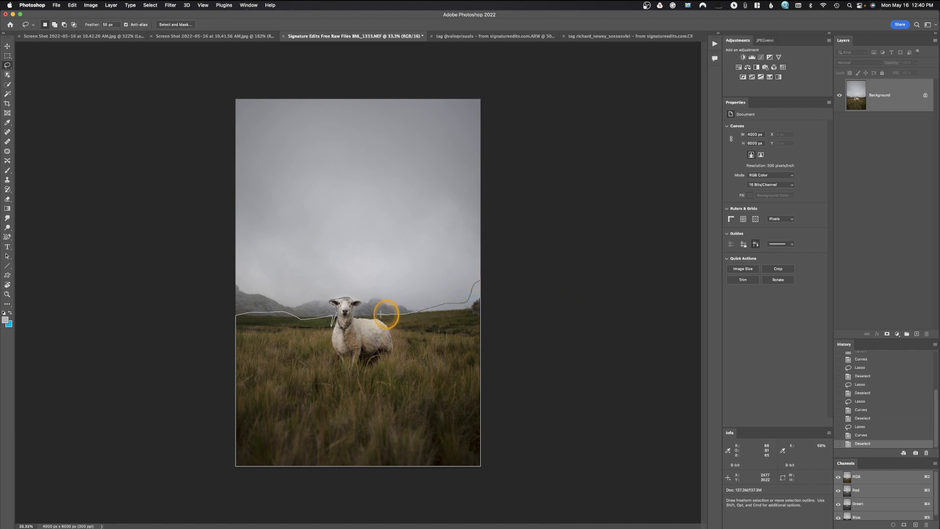
drag(365, 303, 351, 295)
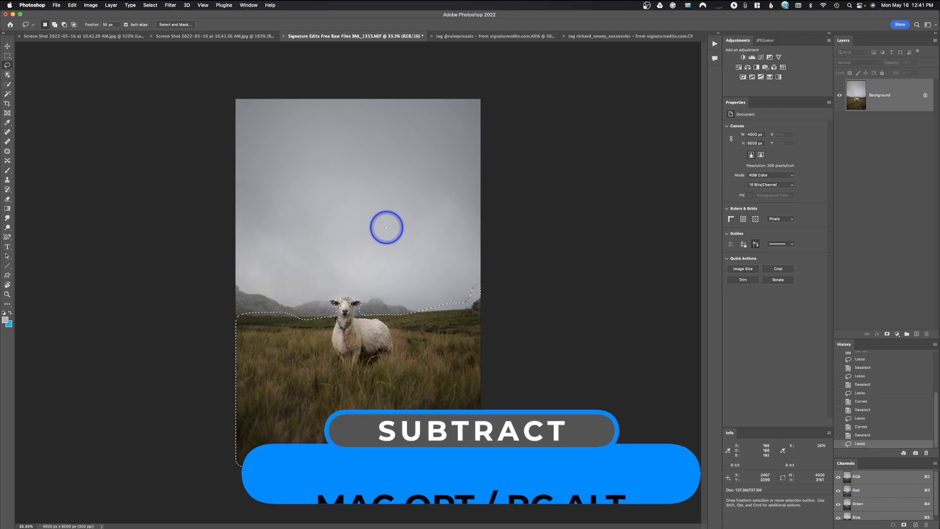
key(alt)
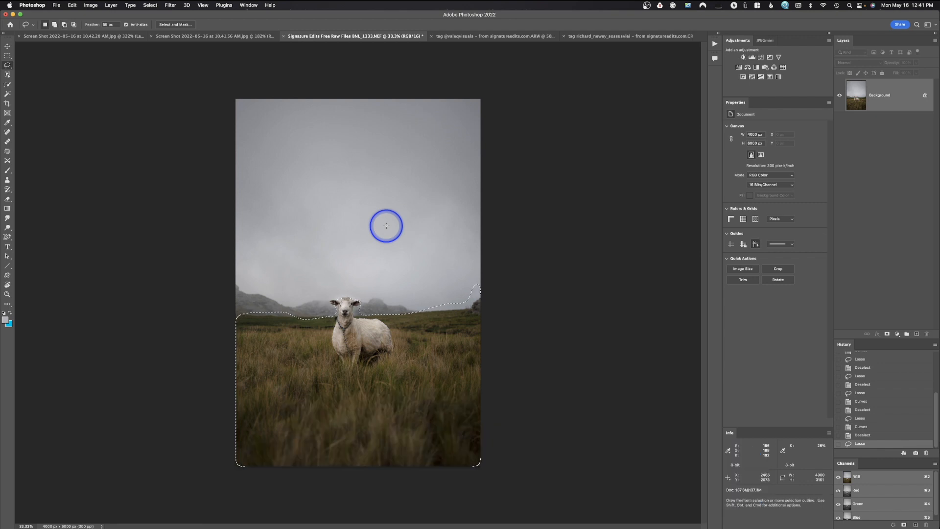
key(alt)
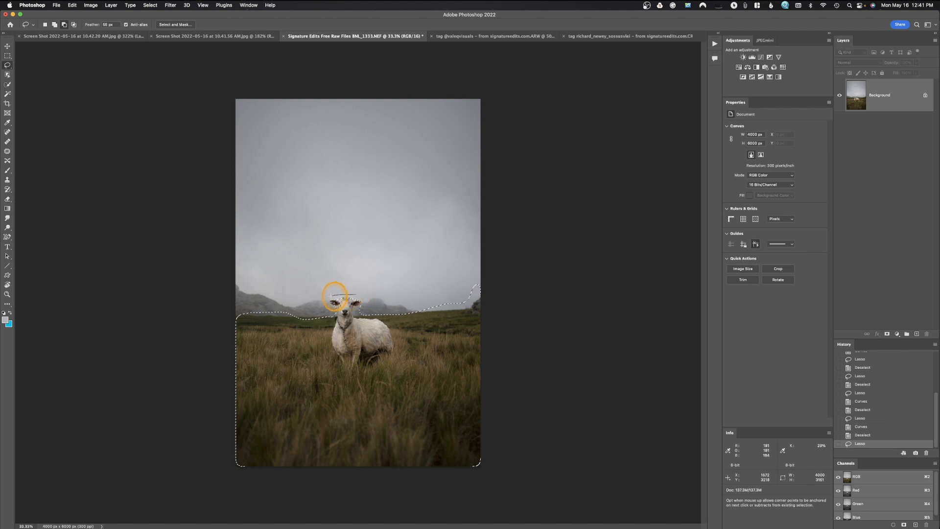
mouse_move(331, 348)
mouse_down()
mouse_move(375, 363)
mouse_move(390, 335)
mouse_up()
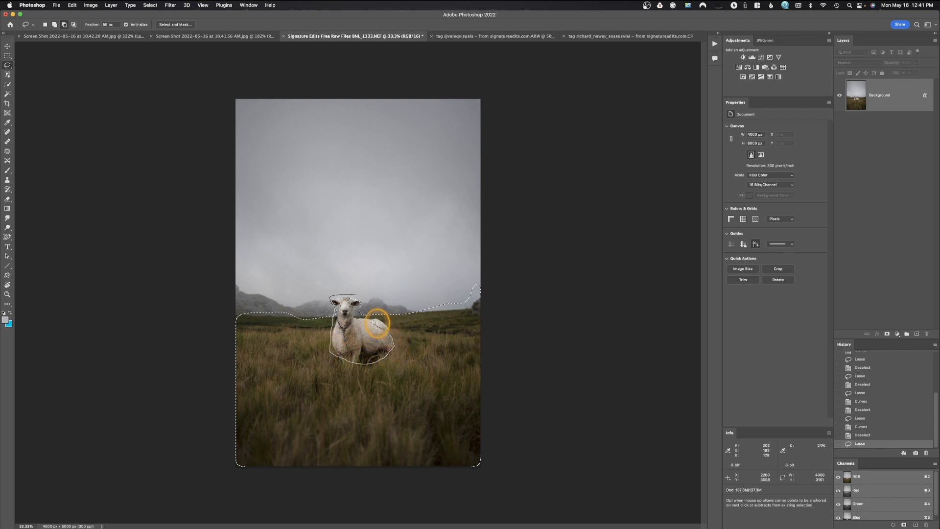
drag(363, 298, 350, 286)
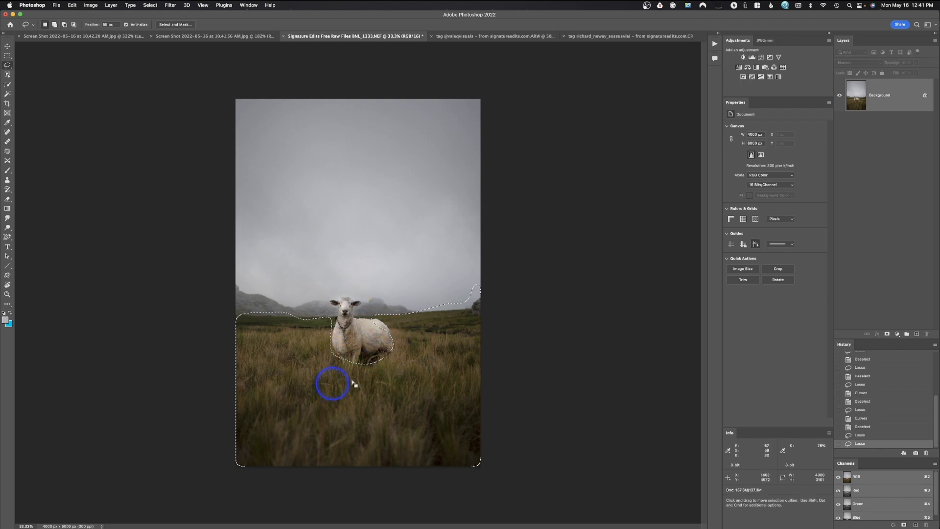
Refine the field selection by cutting out and restoring a patch left of the sheep, and subtracting the excess sky above the right horizon.
drag(260, 297, 300, 357)
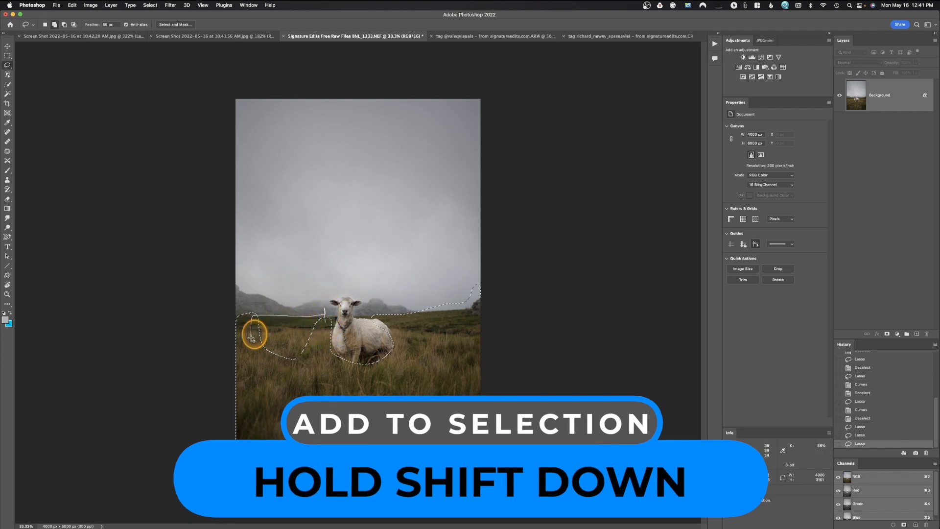
drag(327, 323, 325, 319)
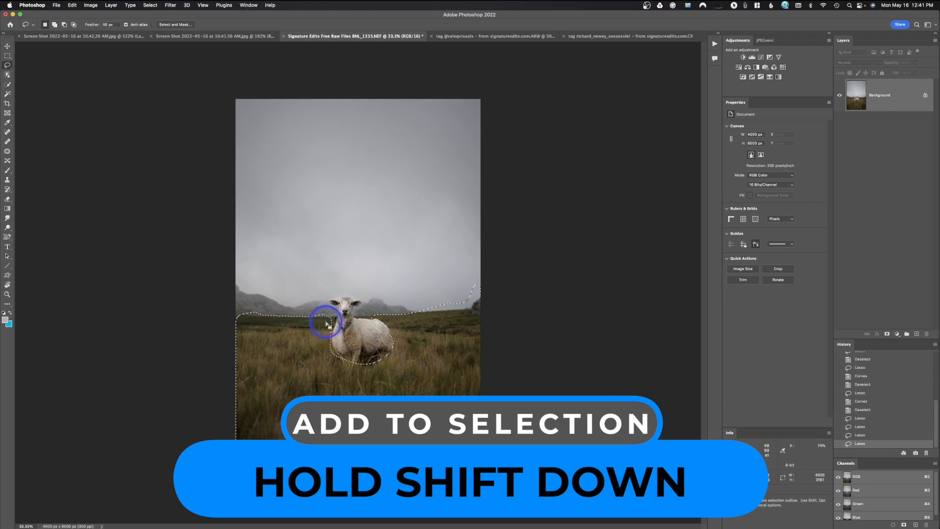
drag(470, 290, 479, 284)
key(alt)
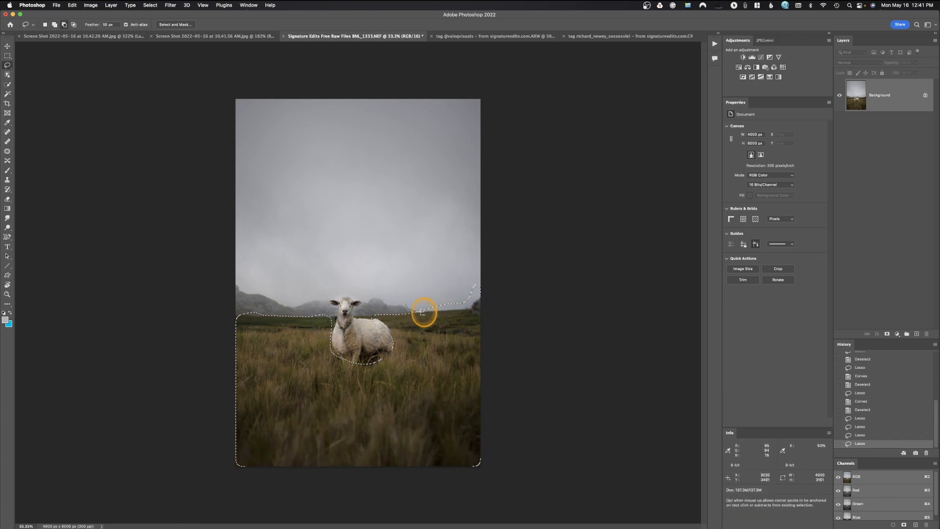
mouse_move(455, 309)
mouse_down()
mouse_move(478, 304)
mouse_move(491, 279)
mouse_move(430, 283)
mouse_move(411, 298)
mouse_up()
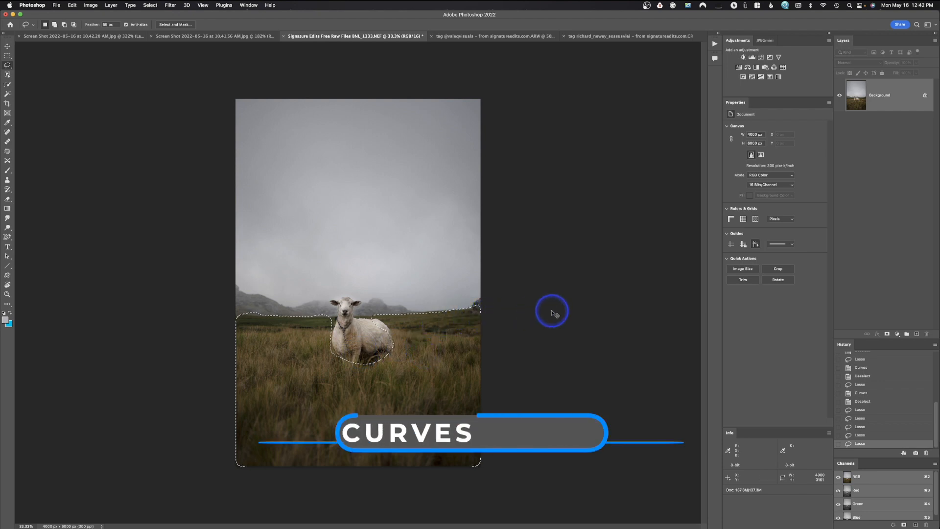
Brighten the field selection without the sheep by moving the Curves white point inward, apply it, and deselect.
key(super+m)
drag(587, 114, 580, 114)
click(680, 95)
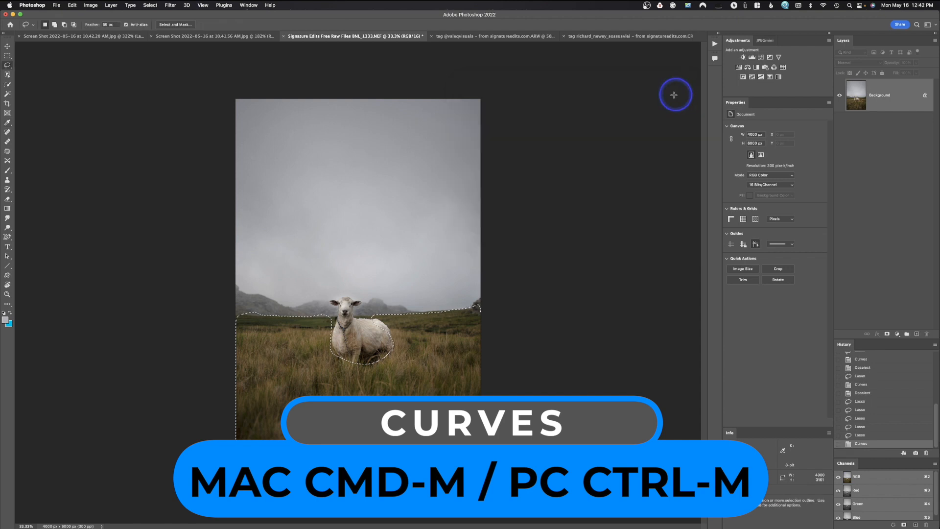
click(427, 173)
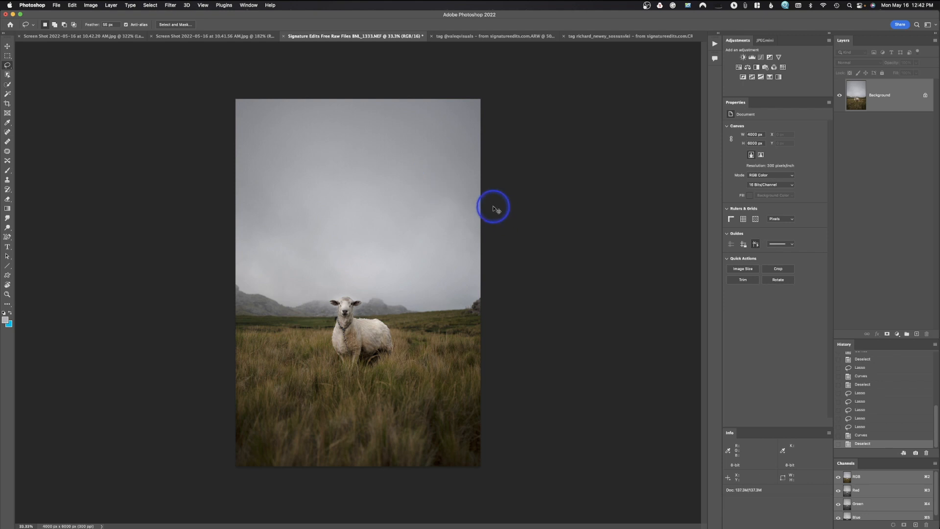
Try darkening the whole photo by pulling the Curves midpoint down to input 134, output 111, and cancel the adjustment.
key(super+m)
drag(537, 158, 544, 167)
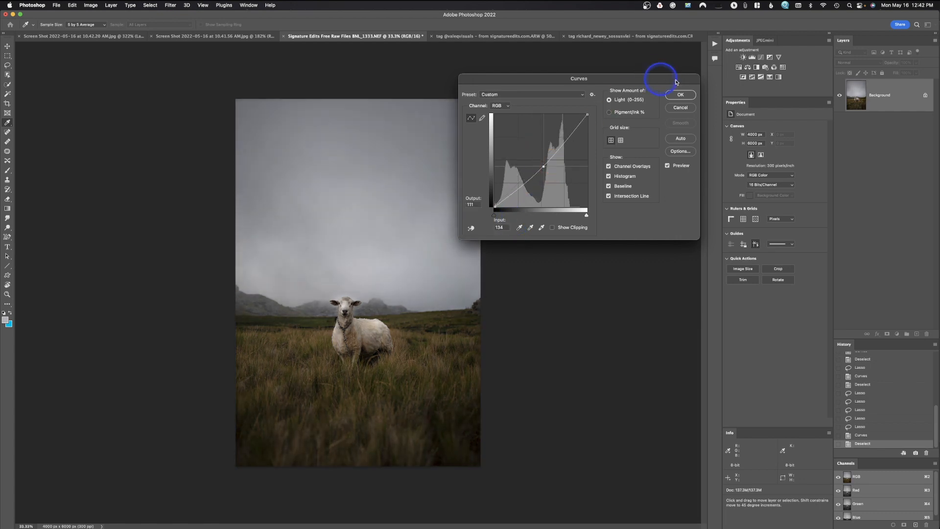
click(687, 108)
Draw a freehand Lasso selection in the sky, try darkening it by lowering the Curves midtones, and cancel the adjustment.
key(l)
mouse_move(424, 208)
mouse_down()
mouse_move(357, 245)
mouse_move(441, 202)
mouse_up()
key(super+m)
drag(528, 153, 535, 158)
click(681, 107)
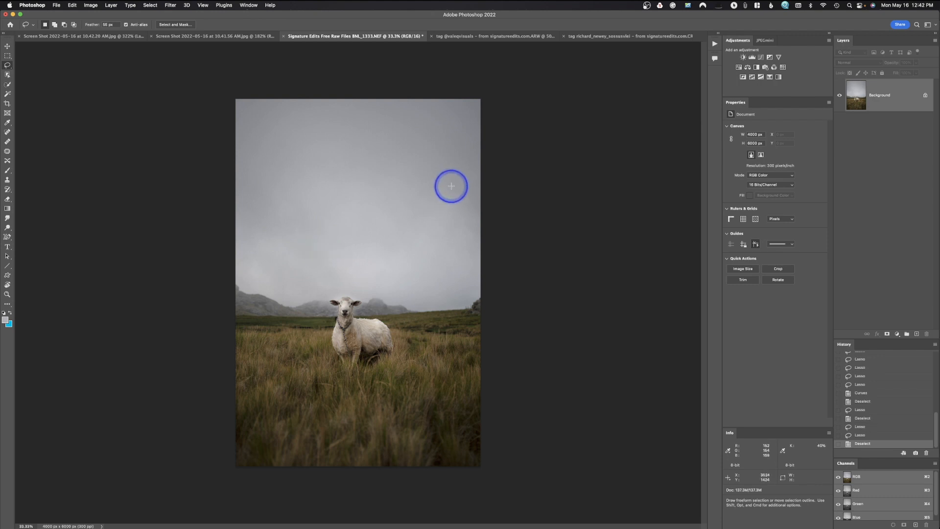
Try a moderate increase in Vibrance on the whole photo and cancel the adjustment.
click(91, 6)
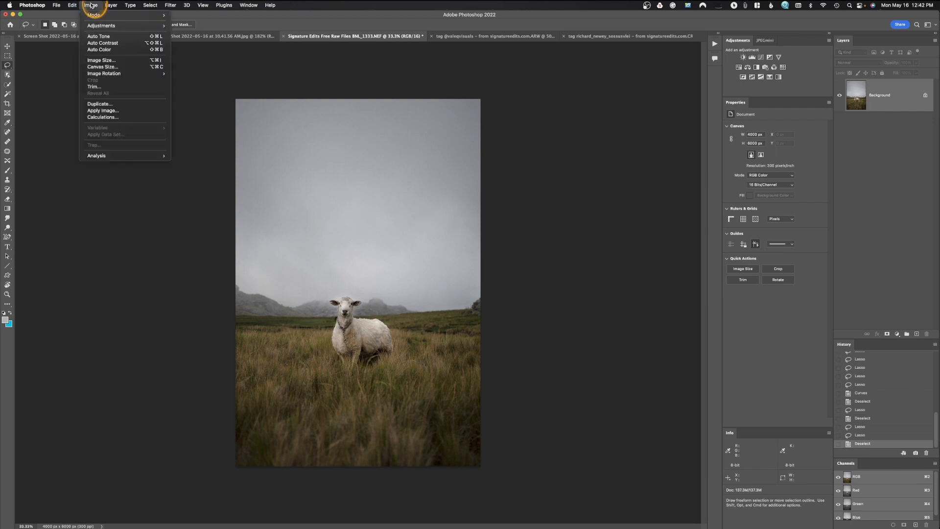
mouse_move(99, 26)
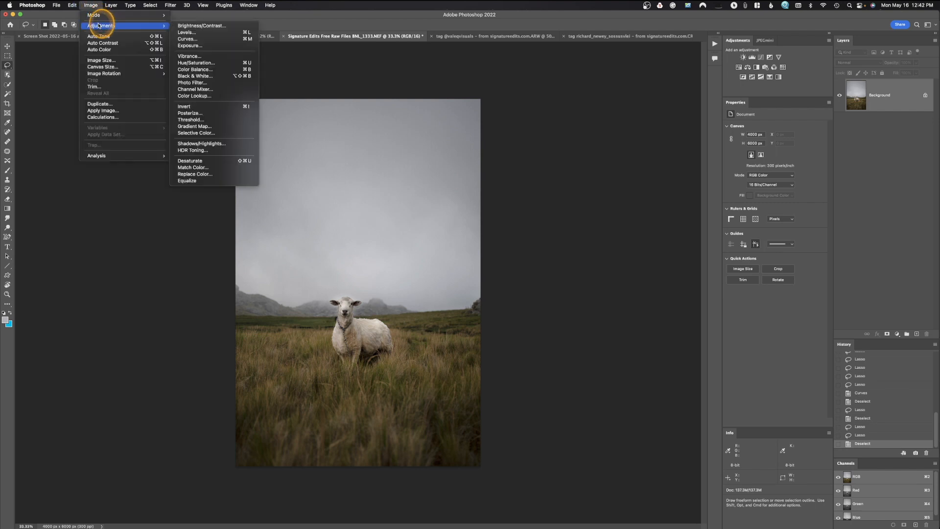
click(192, 57)
mouse_move(452, 186)
mouse_down()
mouse_move(480, 184)
mouse_move(454, 186)
mouse_move(439, 203)
mouse_move(458, 211)
mouse_move(363, 212)
mouse_move(514, 211)
mouse_move(426, 208)
mouse_move(455, 212)
mouse_move(470, 184)
mouse_up()
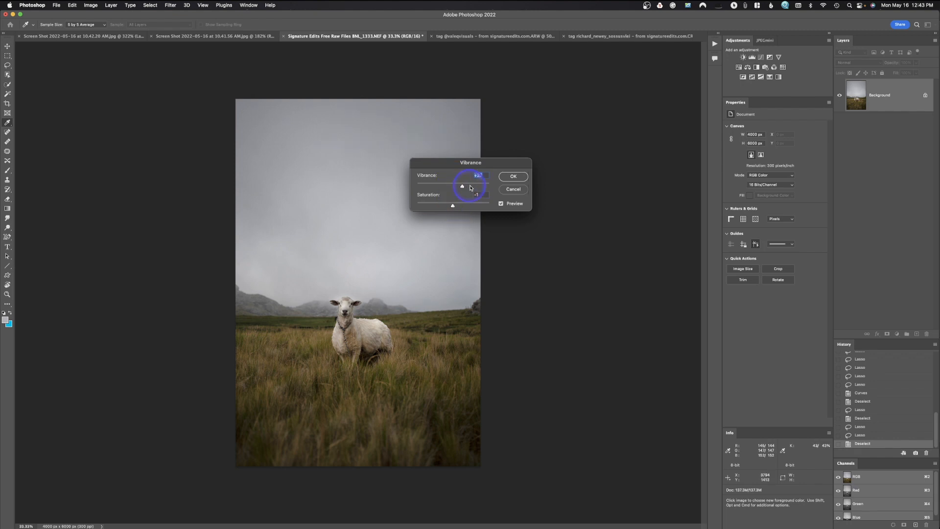
click(517, 189)
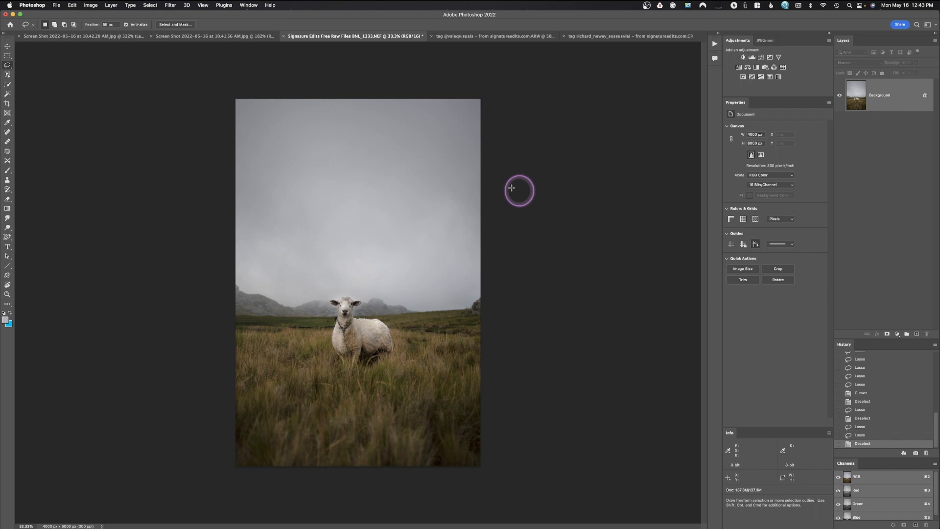
Try shifting the master Hue of the whole photo to +180 in Hue/Saturation, and undo the shift.
click(91, 4)
click(102, 25)
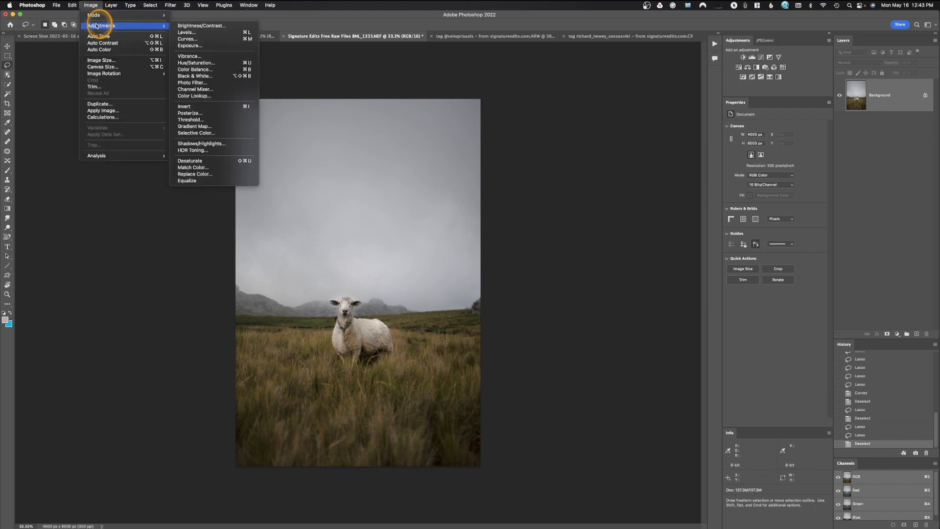
click(206, 64)
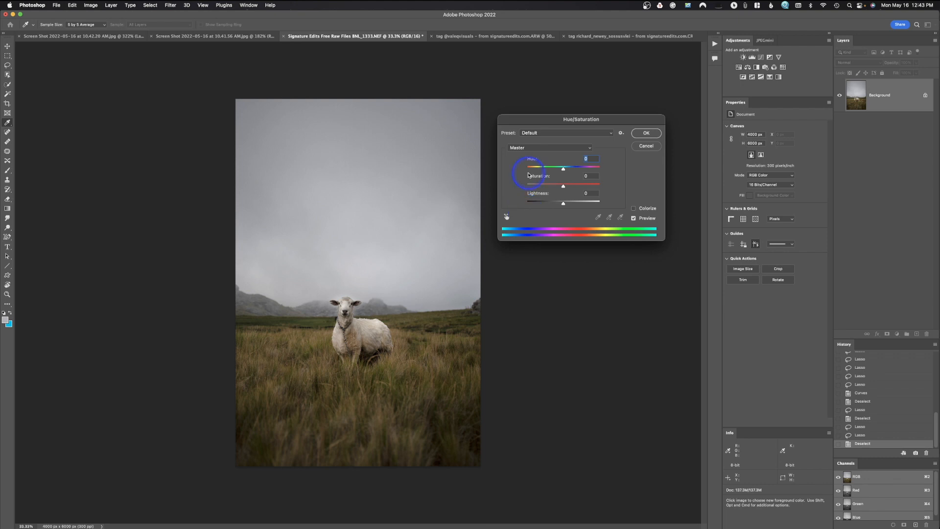
drag(564, 169, 612, 175)
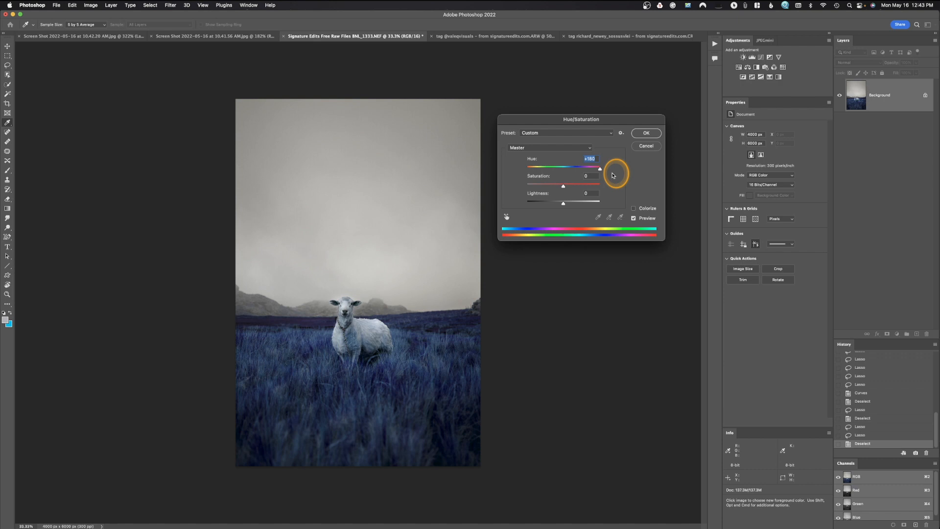
key(super+z)
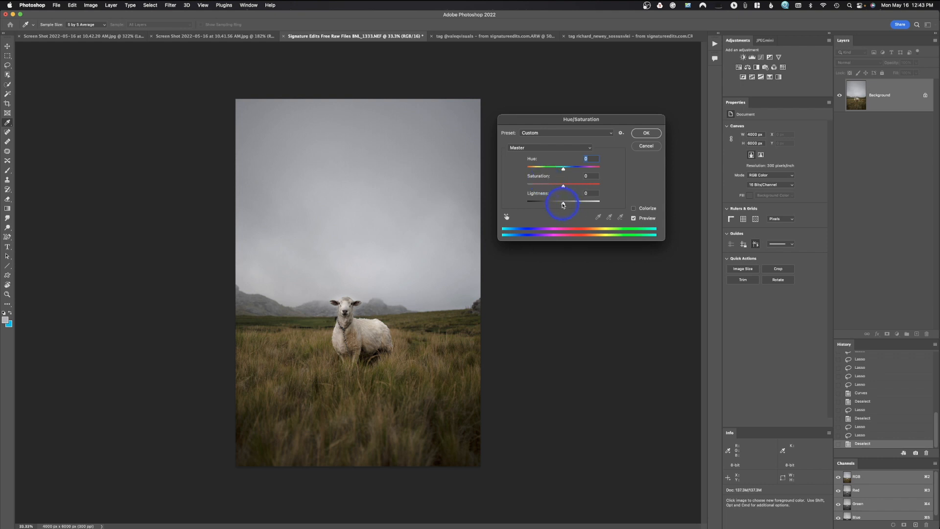
Try desaturating the Yellows range to -100, restore its saturation to about -2, and shift its hue slightly.
click(542, 147)
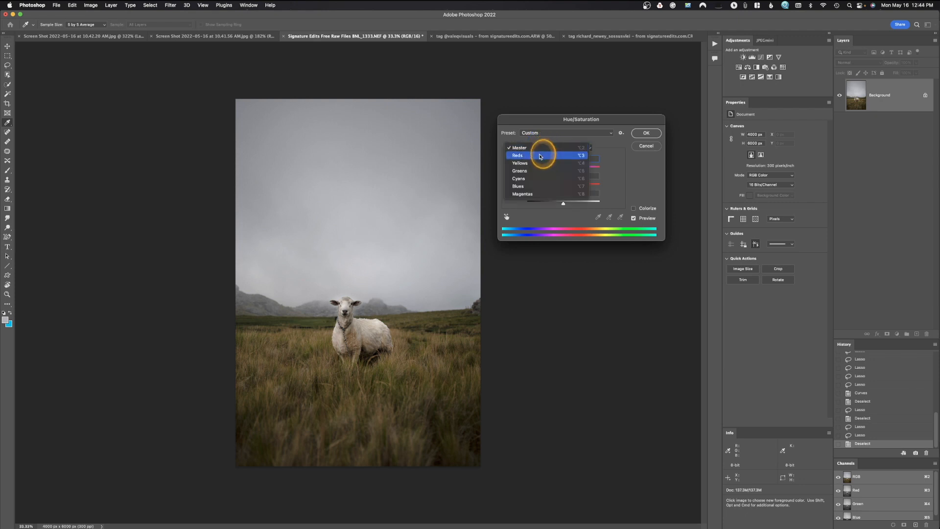
click(540, 163)
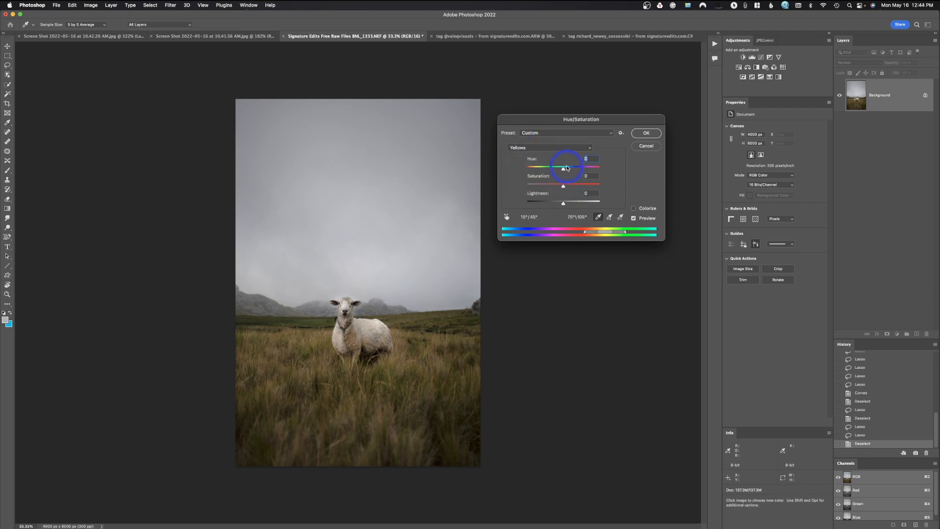
drag(563, 186, 515, 196)
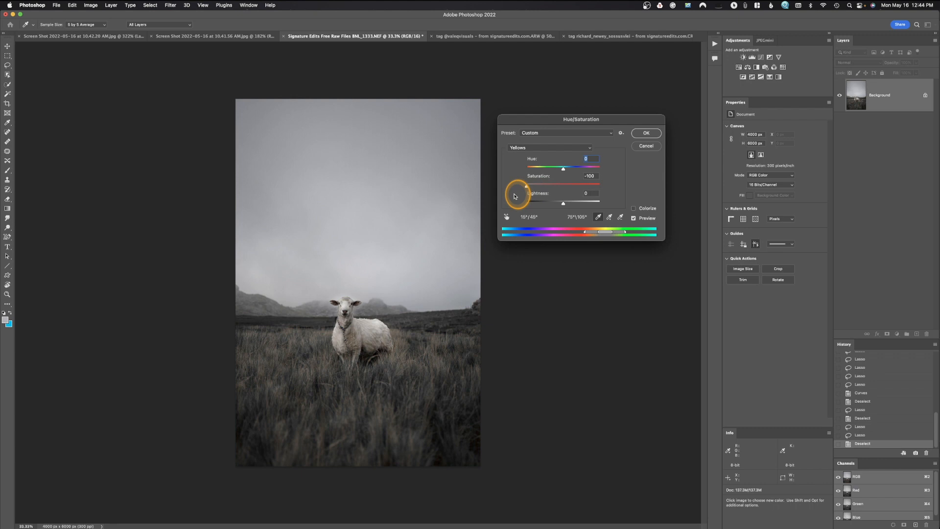
drag(514, 196, 562, 191)
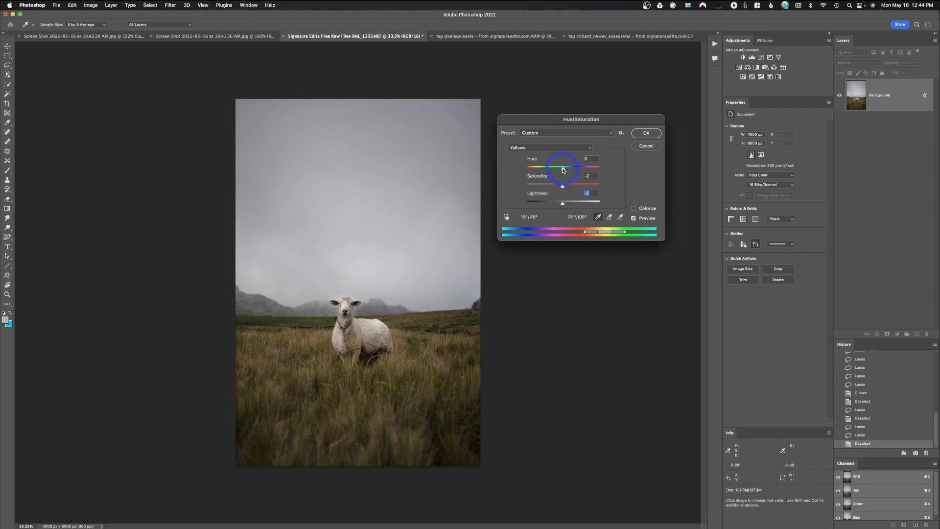
mouse_move(563, 170)
mouse_down()
mouse_move(553, 171)
mouse_move(577, 173)
mouse_move(565, 172)
mouse_up()
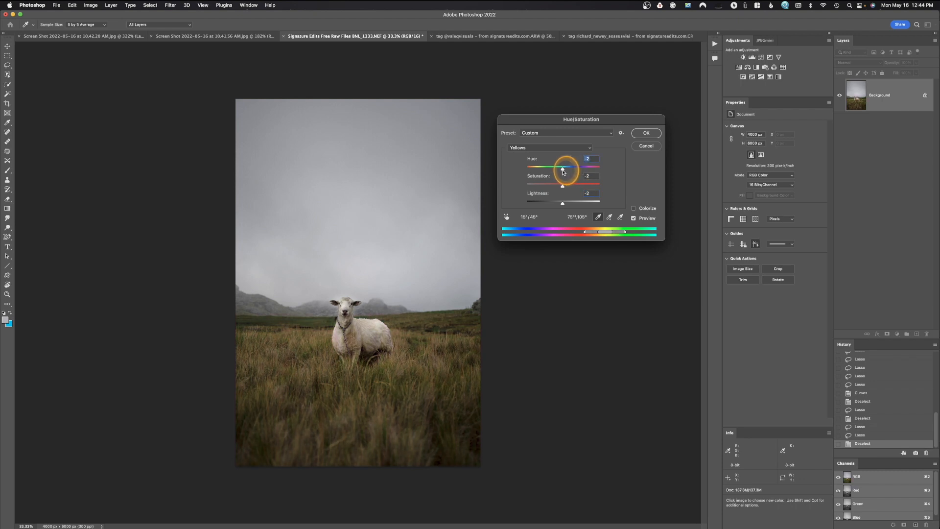
Try shifting the hue of the Reds range in both directions, ending at about +8, and cancel Hue/Saturation.
click(554, 148)
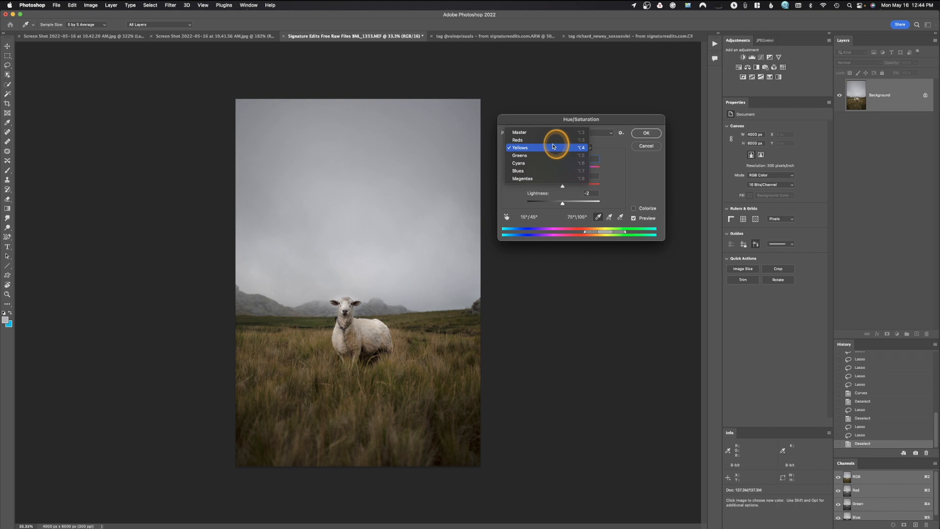
click(553, 140)
mouse_move(564, 172)
mouse_down()
mouse_move(578, 172)
mouse_move(550, 173)
mouse_move(560, 175)
mouse_up()
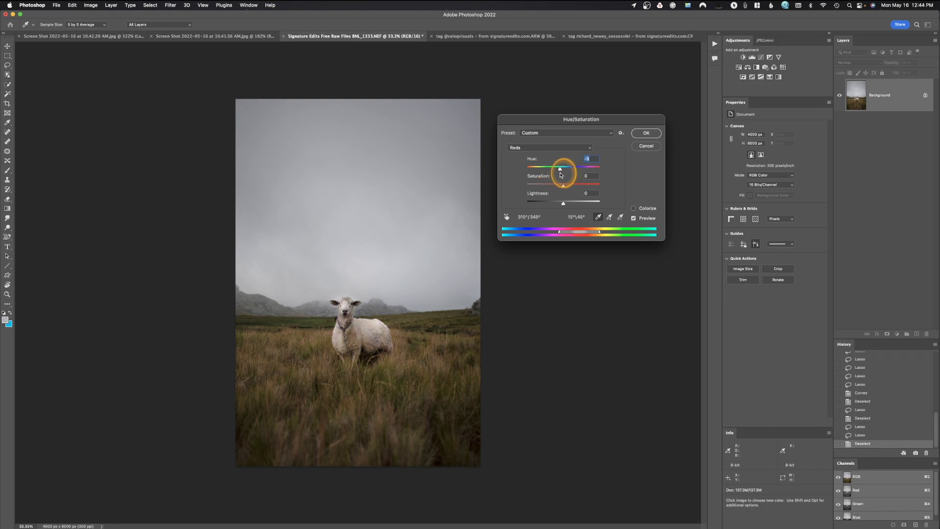
drag(561, 175, 566, 173)
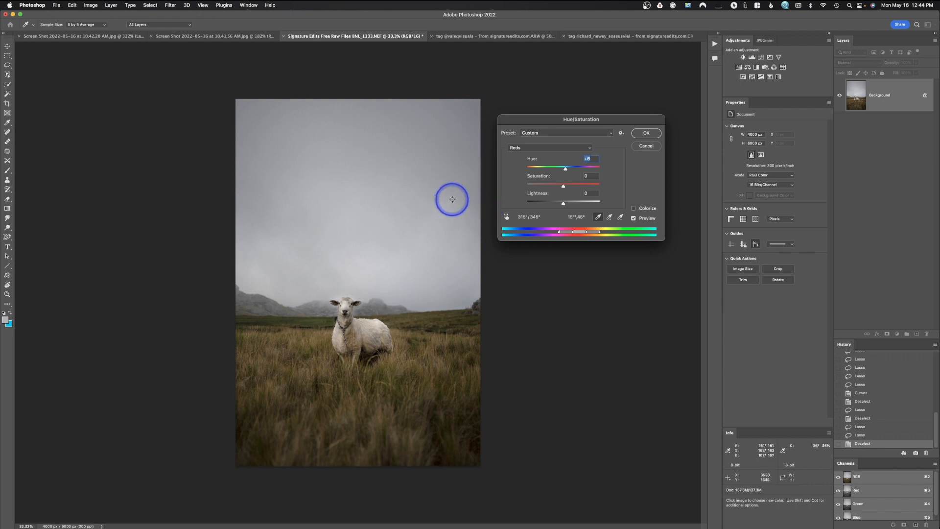
click(644, 146)
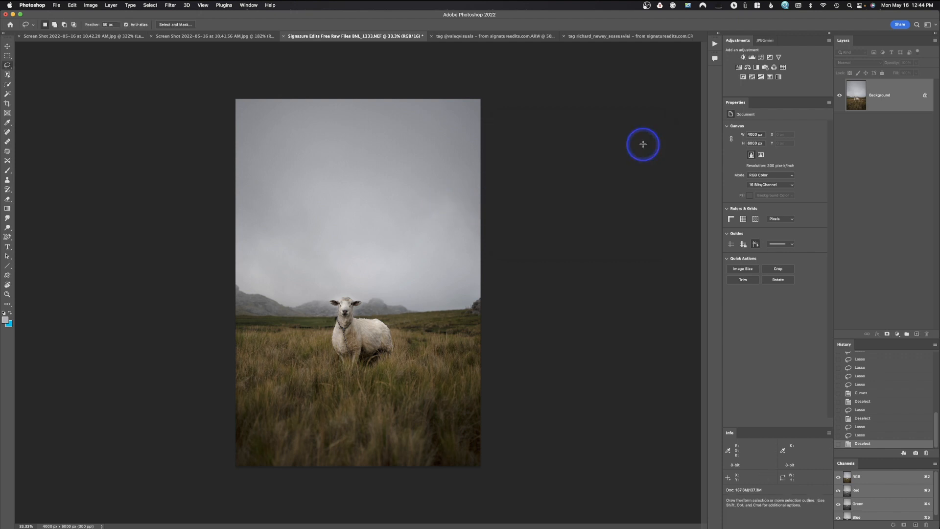
Try Color Balance on the midtones, trying yellow at -15 and ending with color levels +1, -1 and +2.
drag(90, 4, 203, 68)
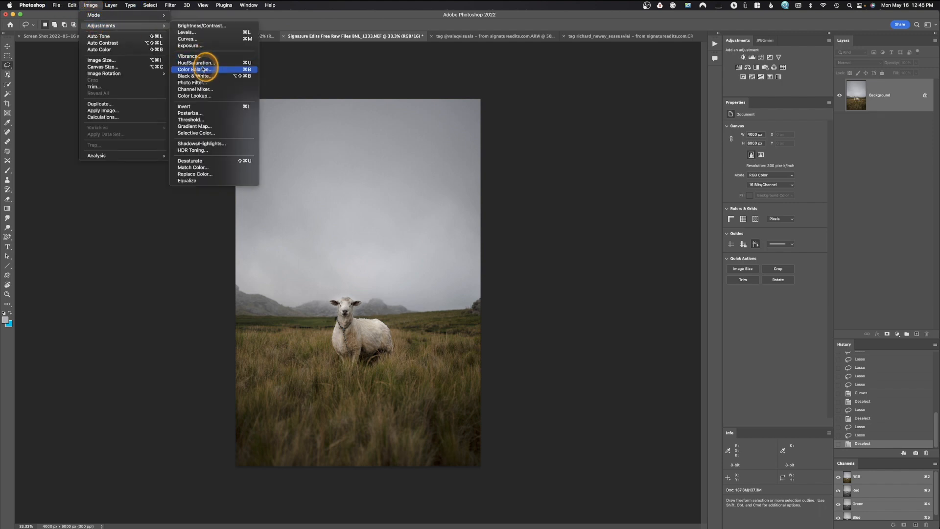
drag(202, 69, 203, 69)
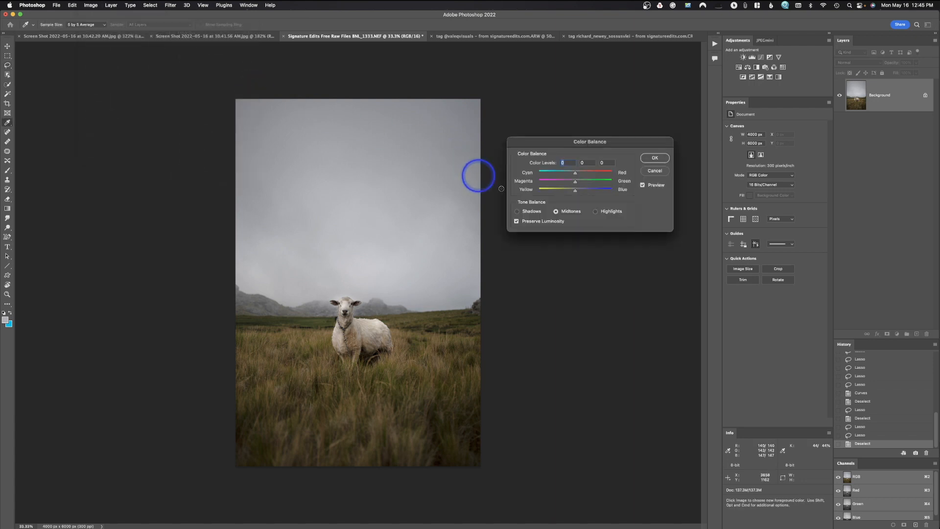
drag(586, 146, 576, 155)
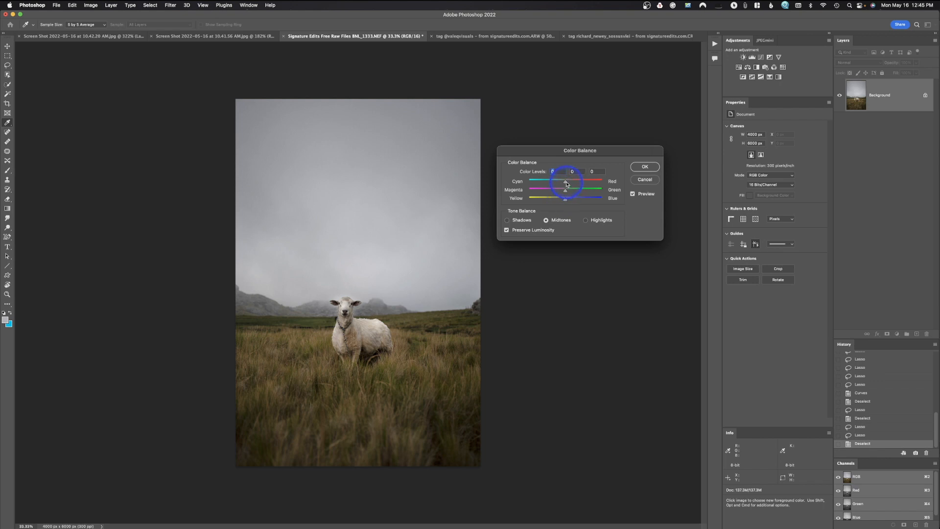
mouse_move(566, 183)
mouse_down()
mouse_move(589, 183)
mouse_move(542, 188)
mouse_move(567, 189)
mouse_up()
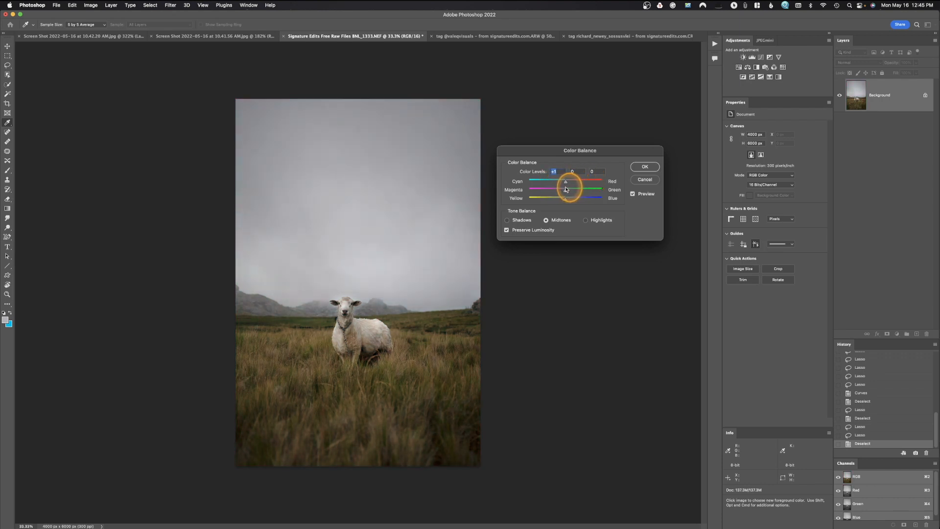
mouse_move(567, 193)
mouse_down()
mouse_move(591, 189)
mouse_move(558, 190)
mouse_move(584, 197)
mouse_move(561, 203)
mouse_up()
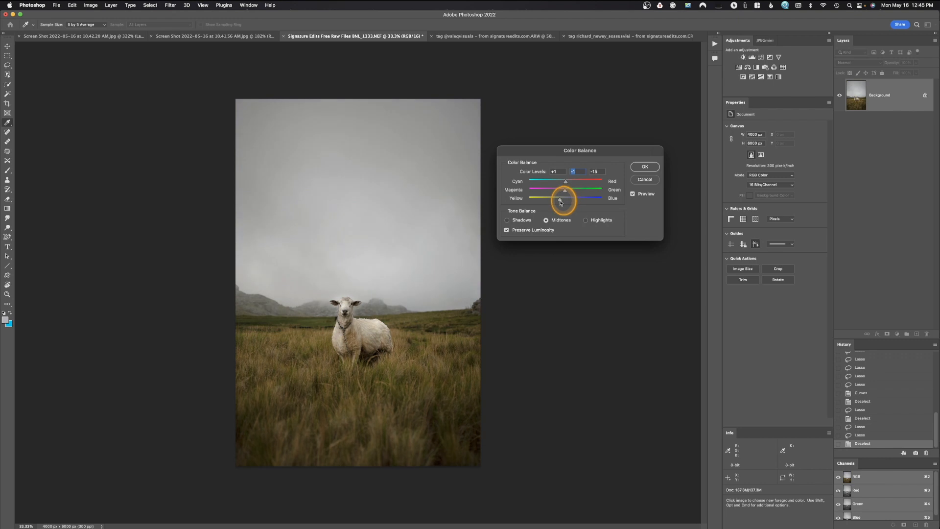
click(567, 203)
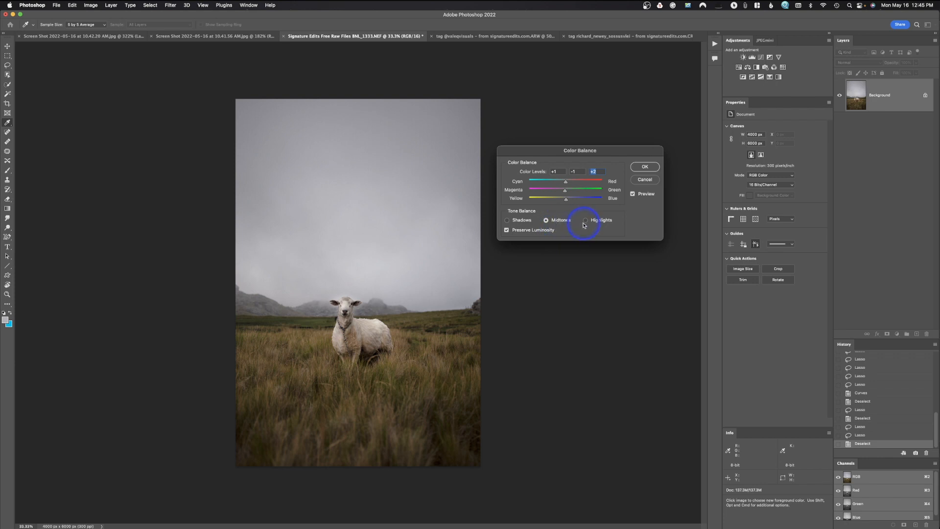
Try shifting the Color Balance shadows toward red to about +28, bring them back to +1, and cancel the adjustment.
click(507, 220)
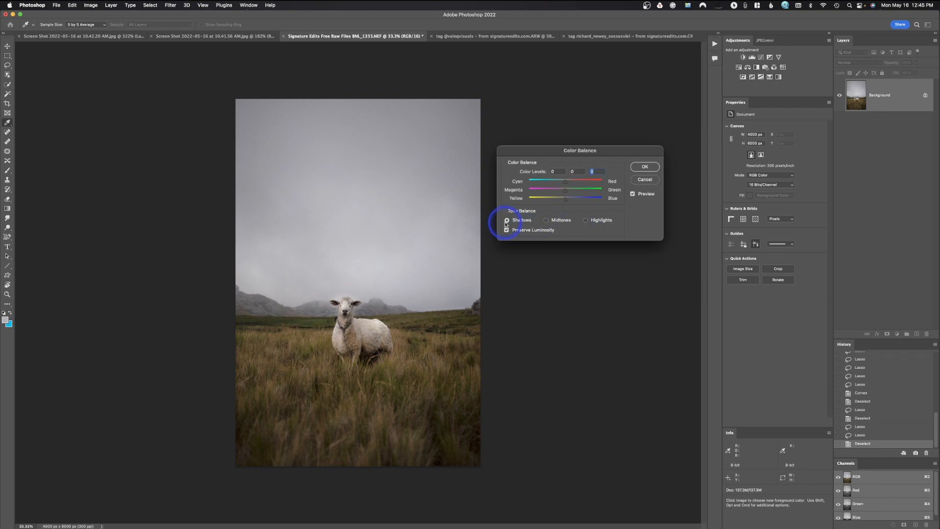
drag(565, 181, 576, 183)
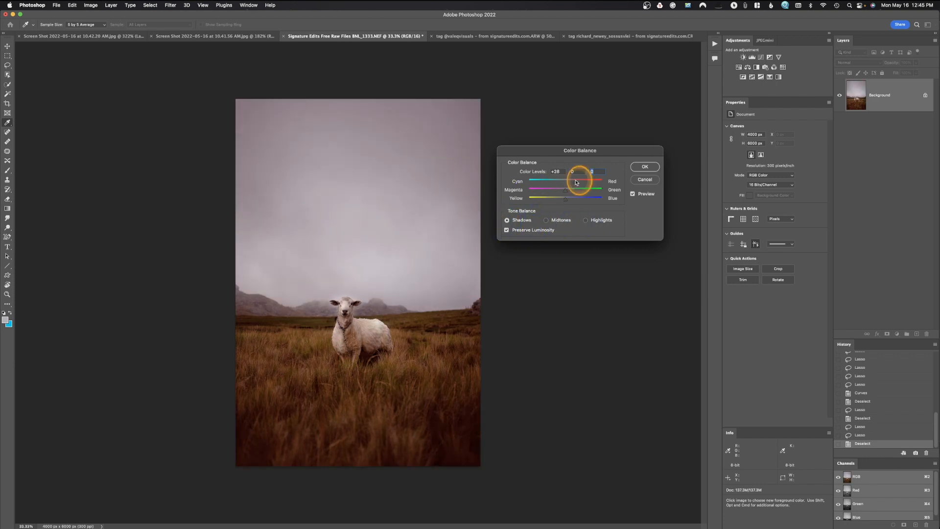
drag(577, 182, 574, 183)
drag(575, 182, 566, 184)
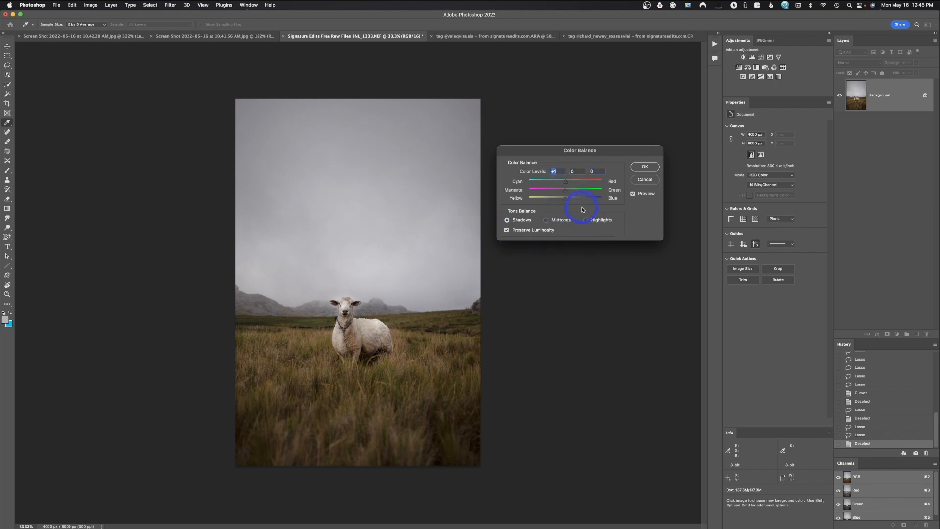
click(644, 167)
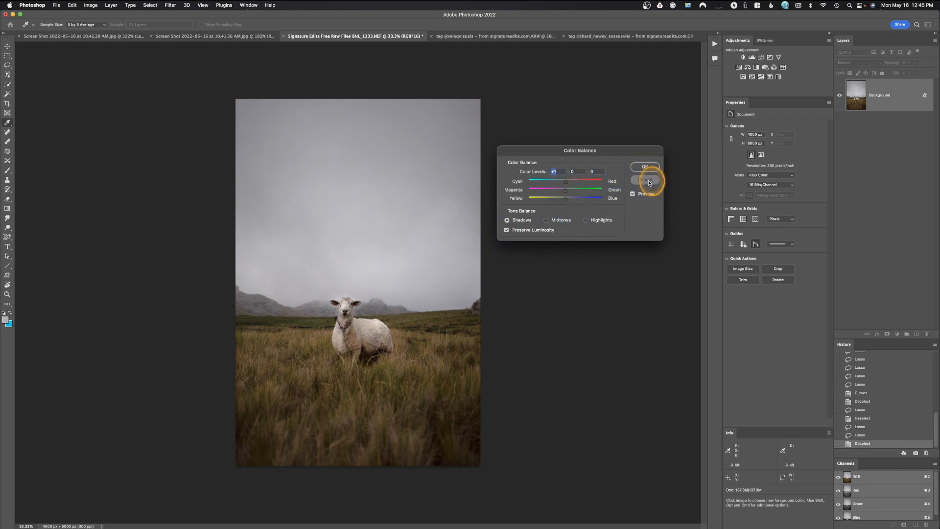
Convert the photo with a Black & White adjustment, setting Reds 112, Yellows 64, Greens 121 and Cyans 41.
click(88, 5)
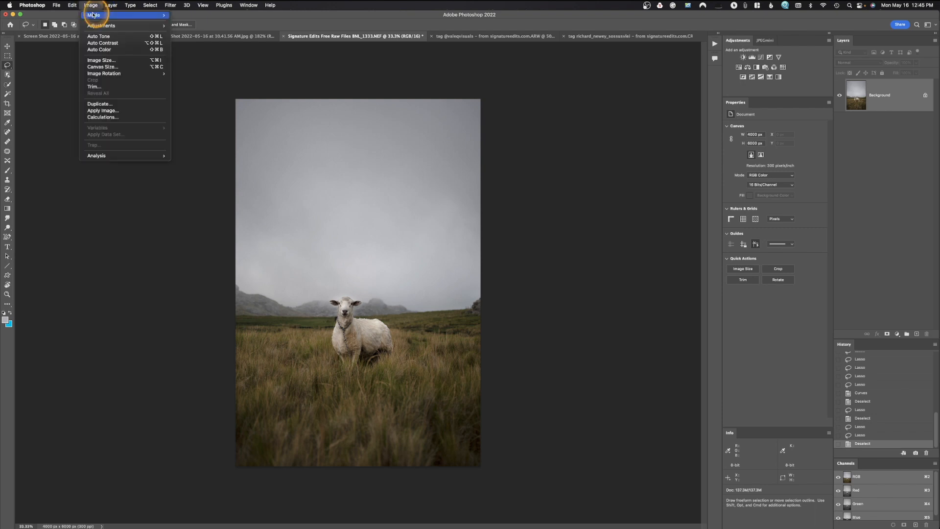
click(96, 26)
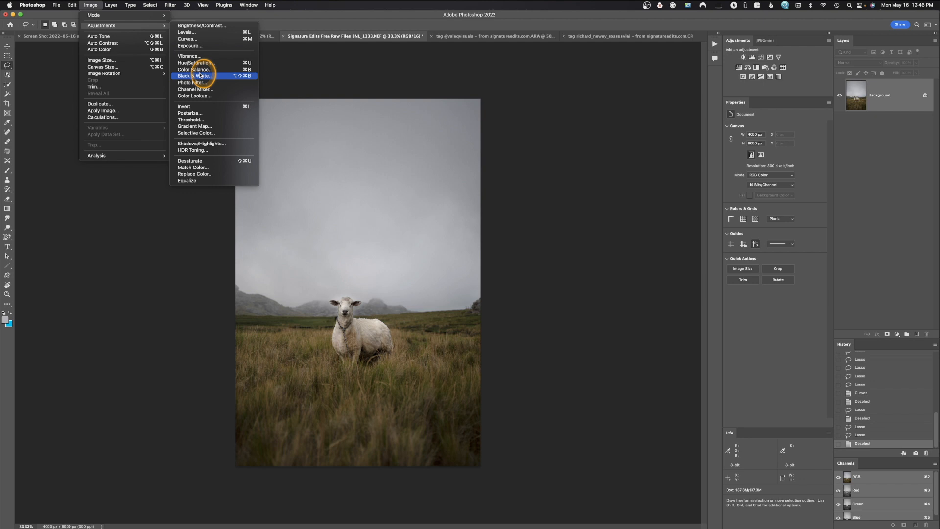
click(201, 76)
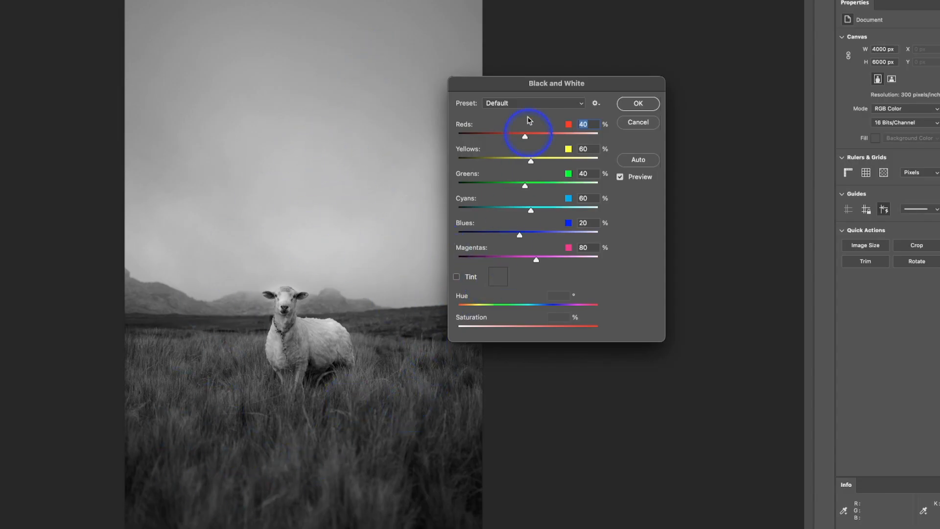
drag(530, 89, 566, 75)
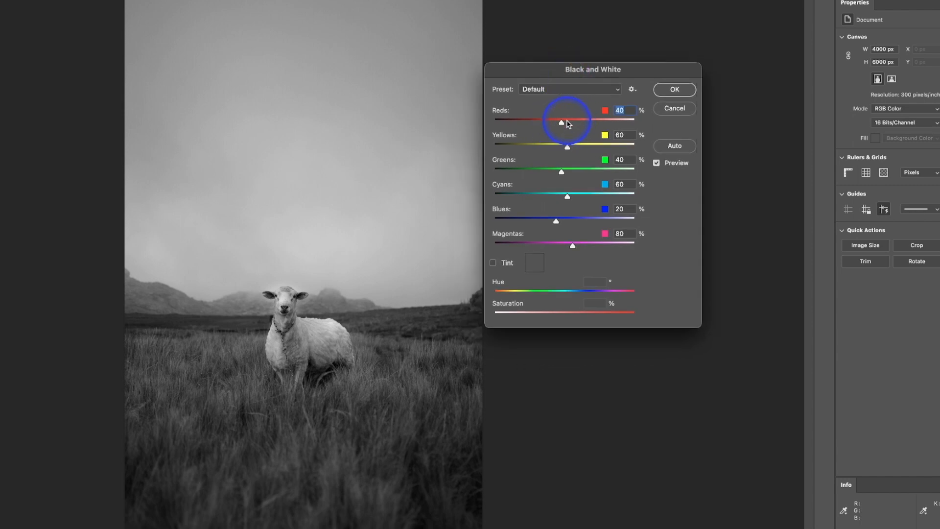
drag(563, 123, 562, 210)
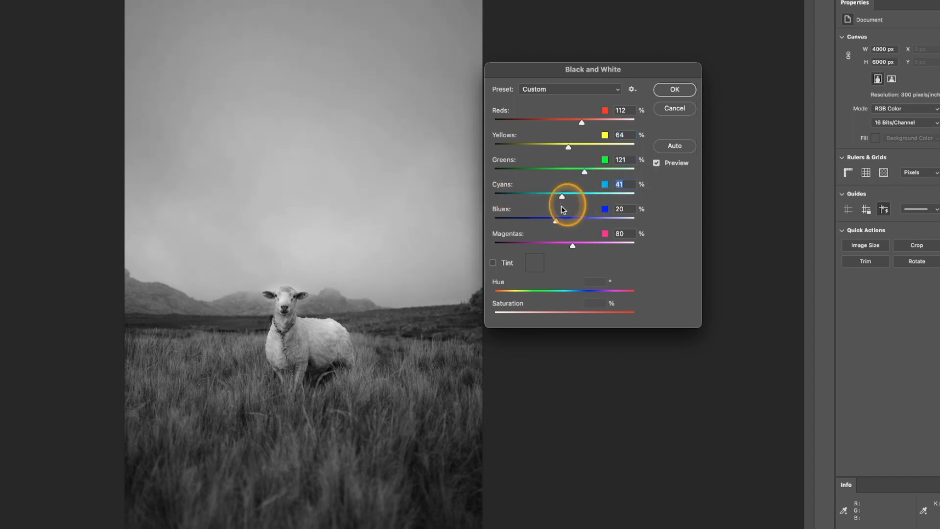
click(684, 93)
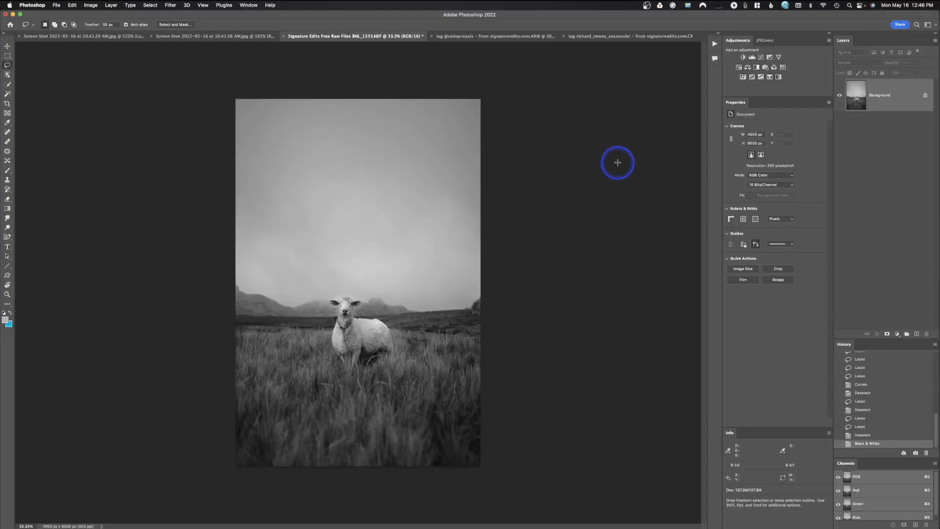
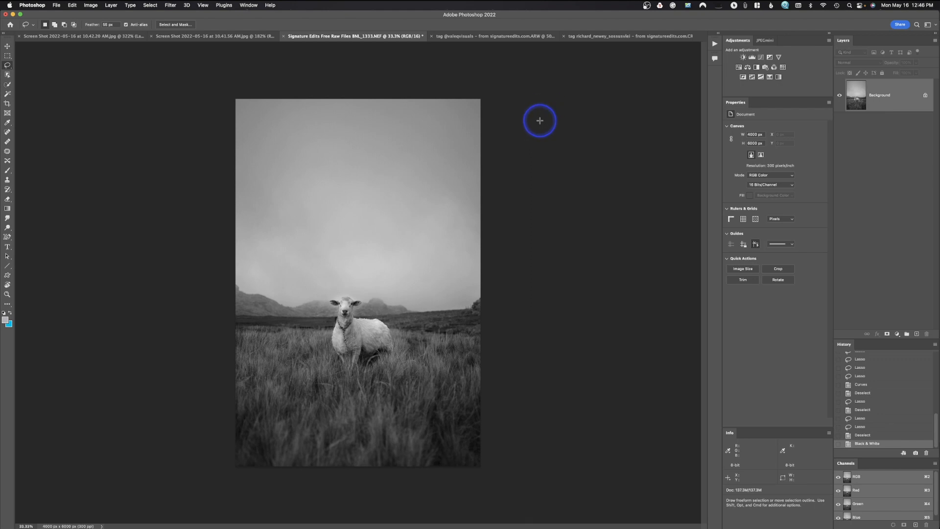
Try a Shadows/Highlights adjustment on the photo with the shadows amount at about 18%, and cancel it.
click(90, 5)
mouse_move(95, 27)
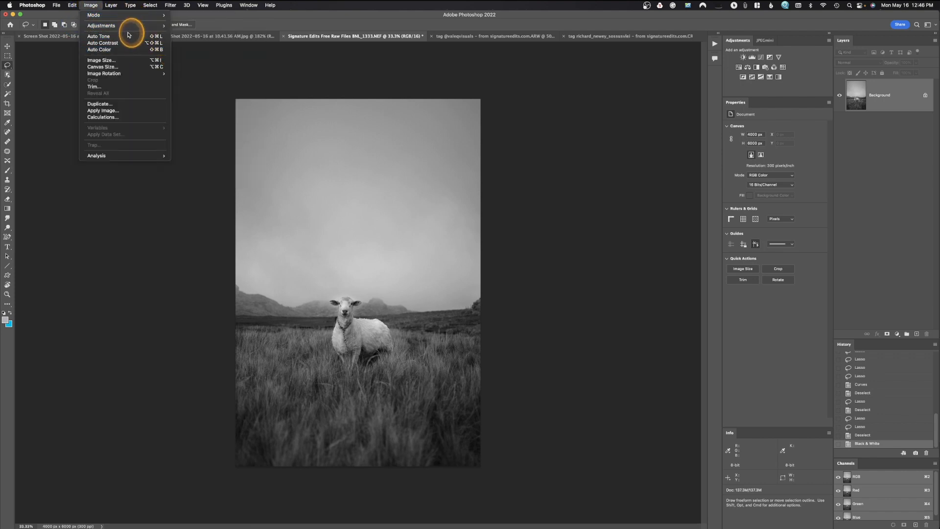
mouse_move(128, 27)
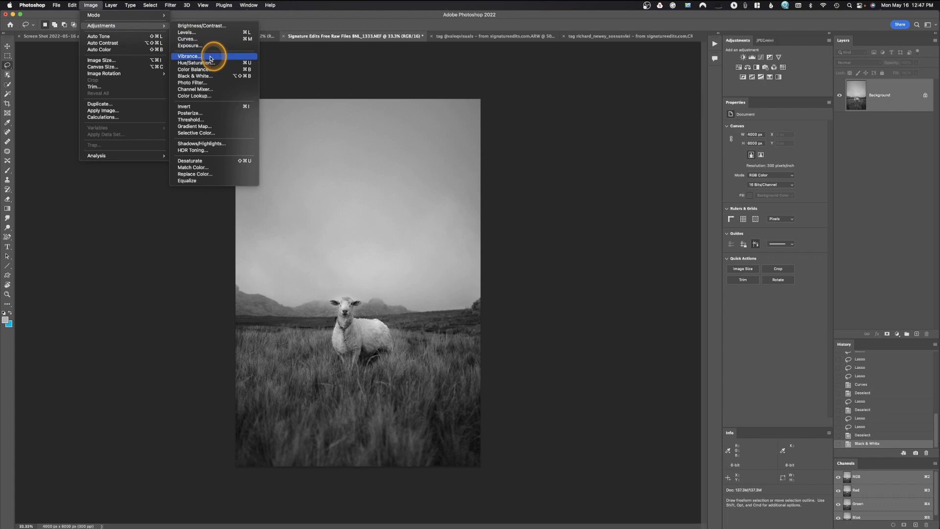
click(216, 144)
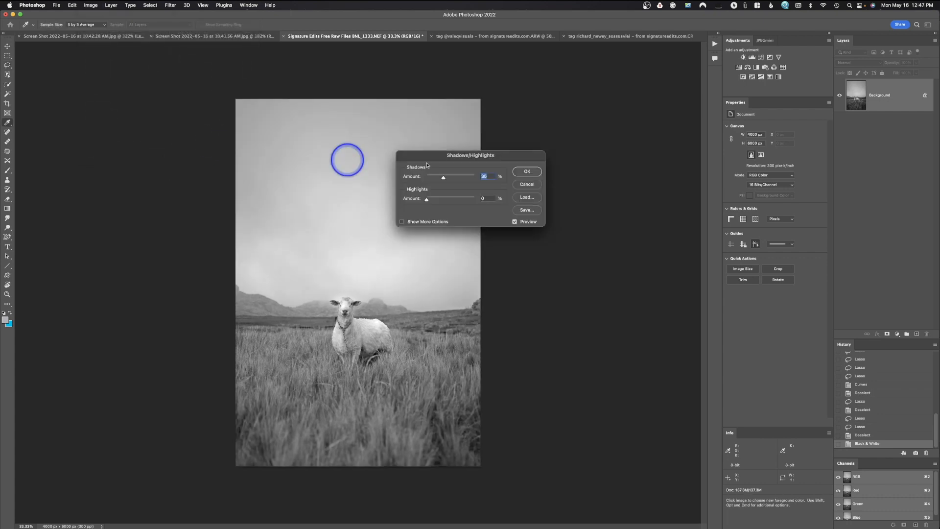
mouse_move(444, 180)
mouse_down()
mouse_move(457, 180)
mouse_move(437, 184)
mouse_up()
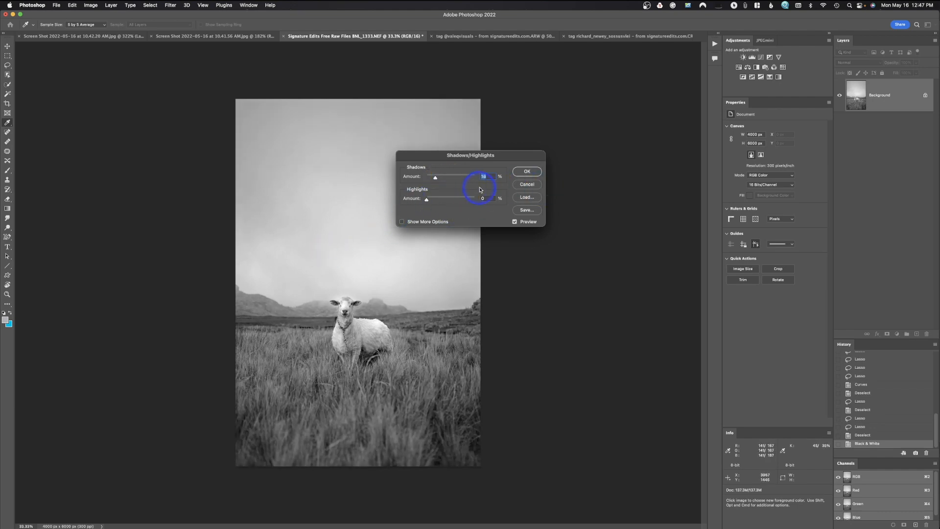
click(522, 186)
Undo the Black & White conversion of the whole photo.
key(l)
key(super+z)
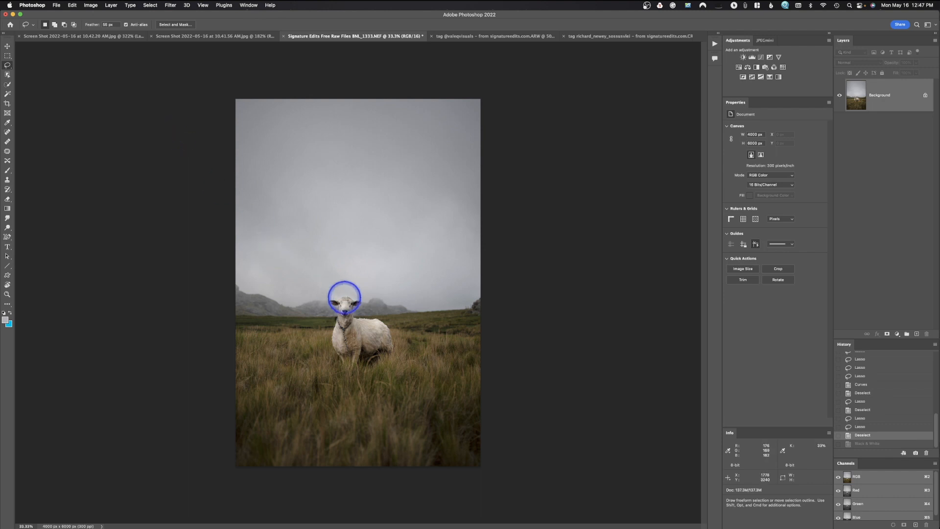
Lasso loosely around the sheep, convert only that area with the default Black & White settings, and clear the selection.
mouse_move(352, 296)
mouse_down()
mouse_move(326, 297)
mouse_move(321, 349)
mouse_move(367, 372)
mouse_move(396, 368)
mouse_move(391, 329)
mouse_move(357, 299)
mouse_up()
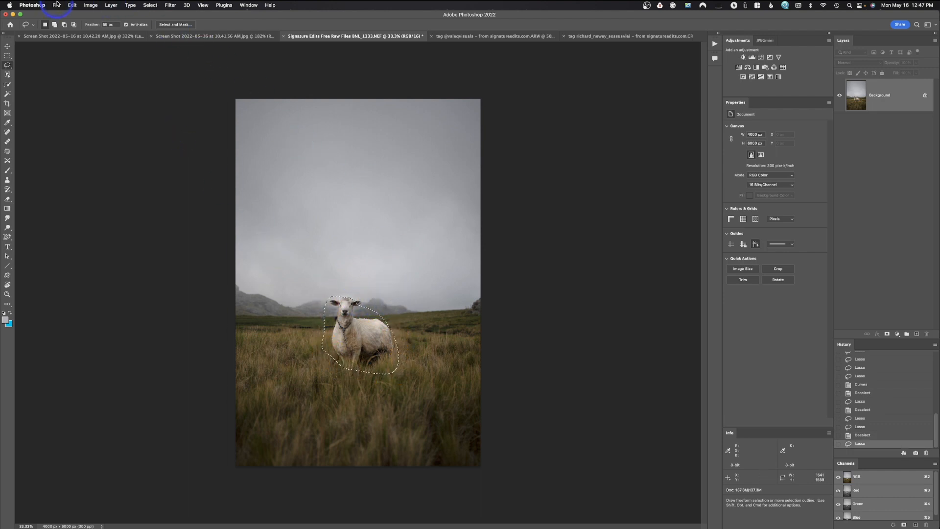
click(91, 5)
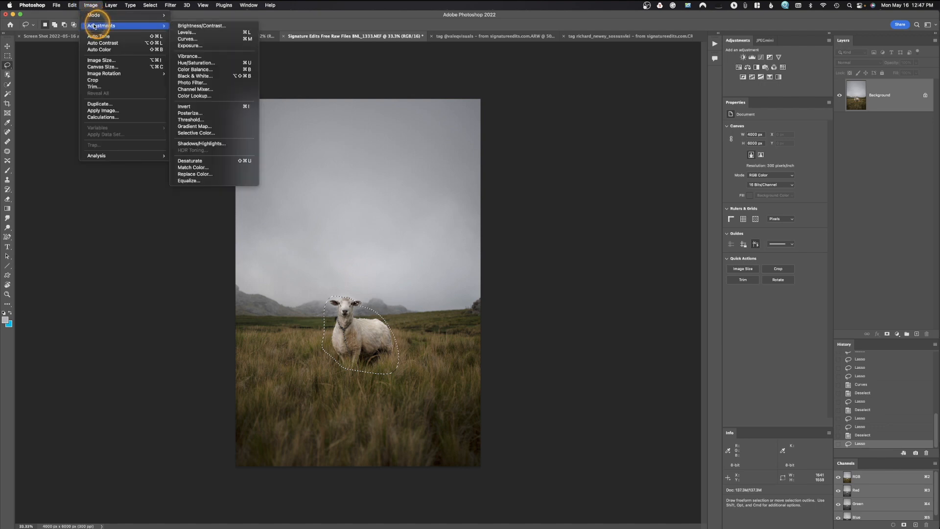
click(225, 77)
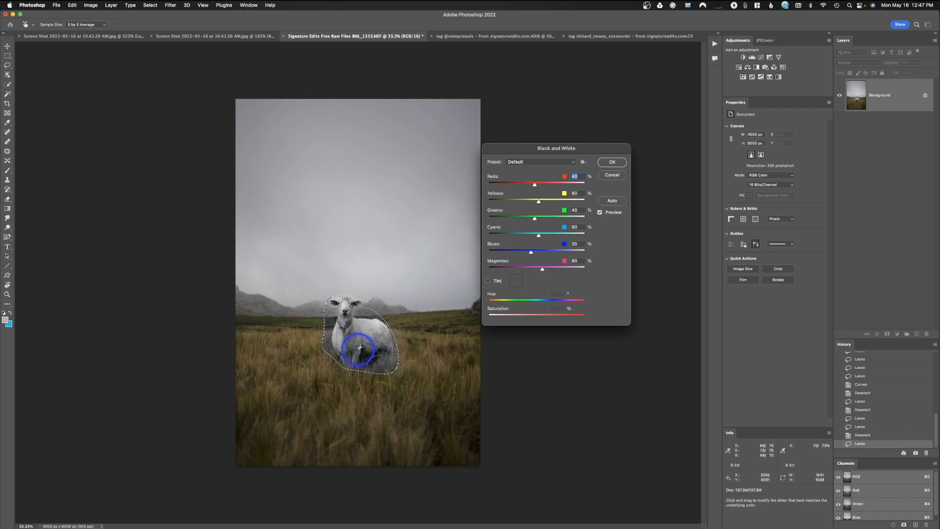
click(605, 166)
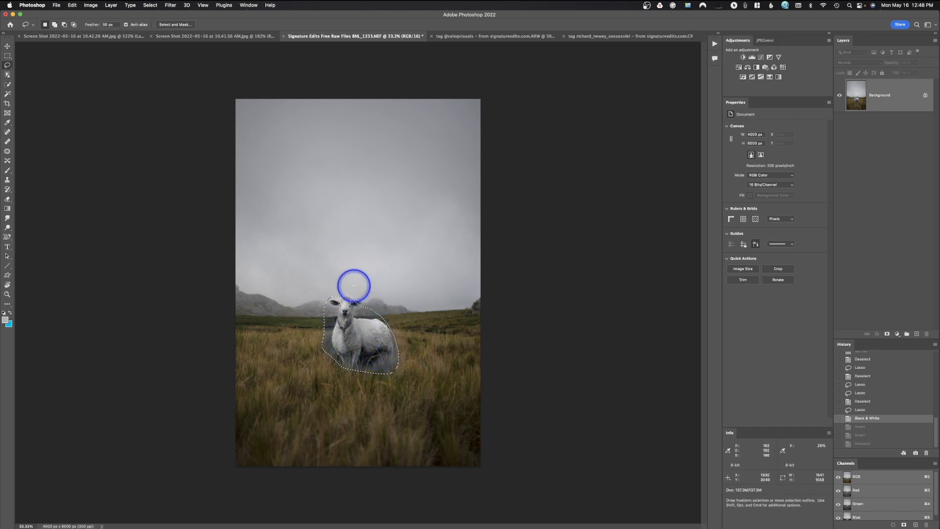
key(super+d)
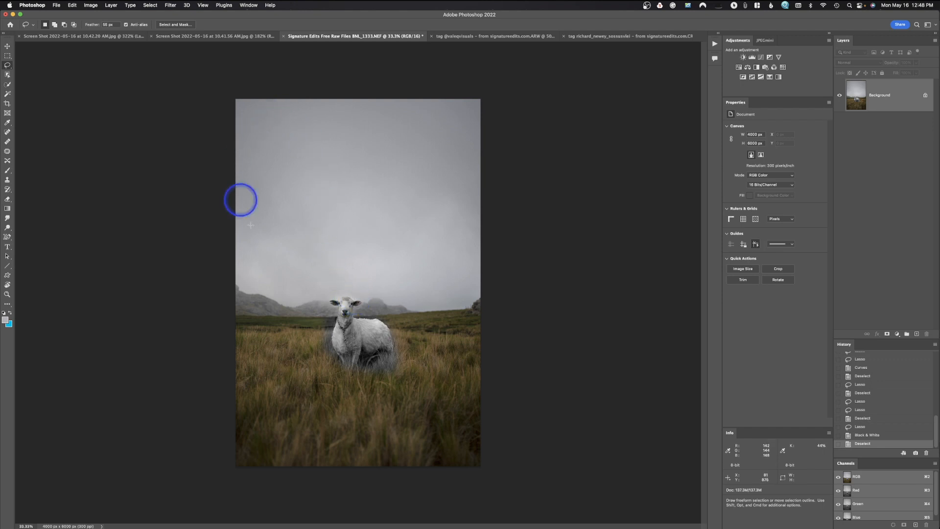
Undo the Black & White conversion inside the sheep selection and deselect the area.
key(super+z)
key(super+z)
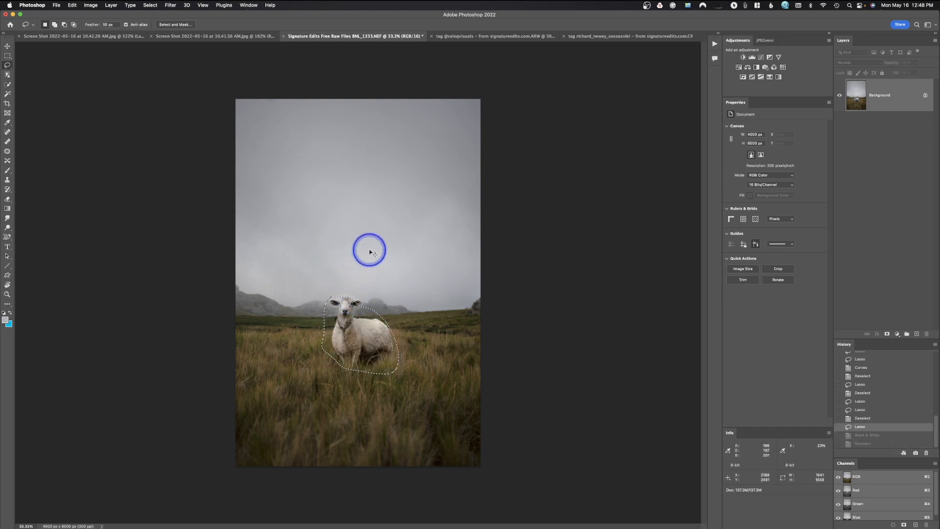
key(super+d)
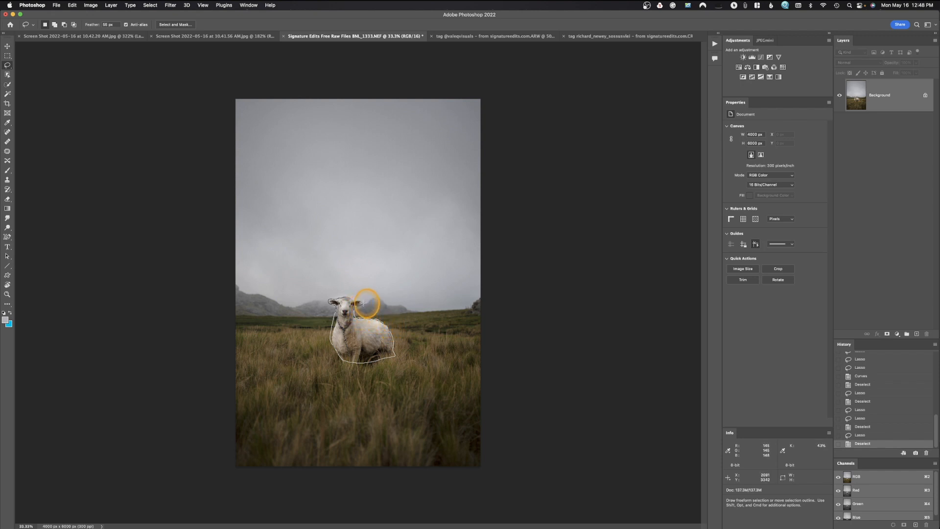
Lasso closely around the sheep's outline and invert the selection to cover everything outside it.
drag(358, 297, 352, 295)
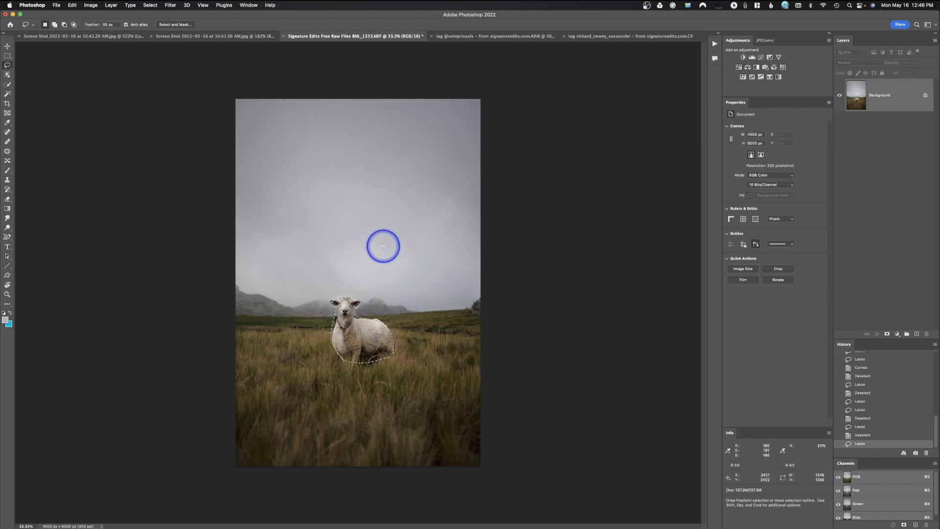
click(151, 6)
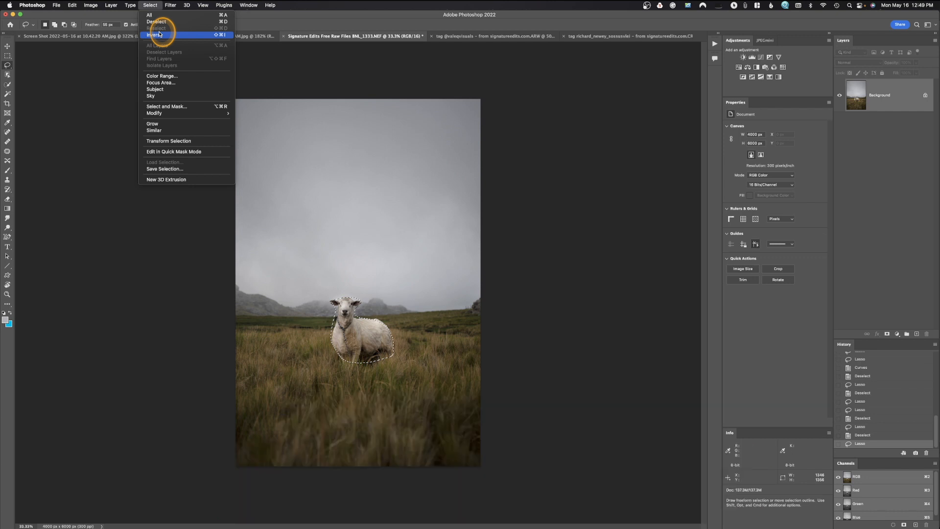
click(160, 34)
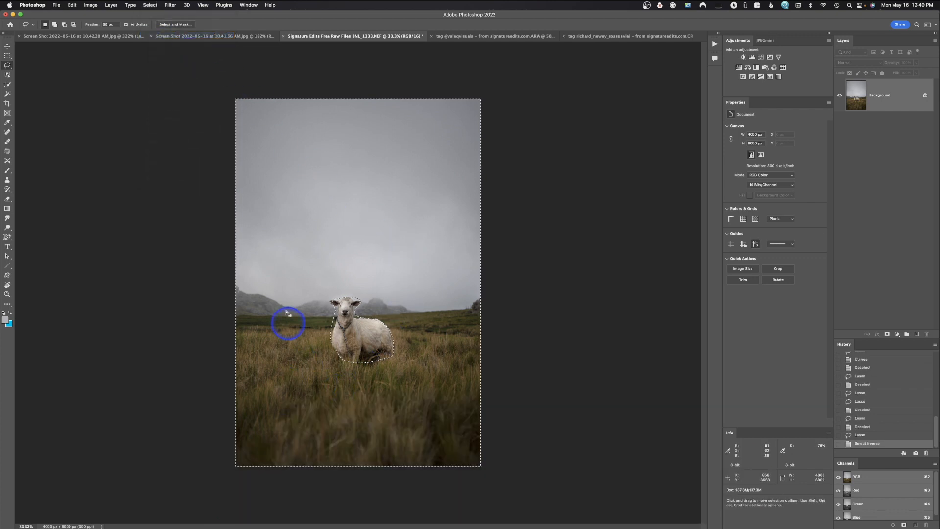
Convert the selected surroundings with the default Black & White settings, keeping the sheep in color, and clear the selection.
click(92, 6)
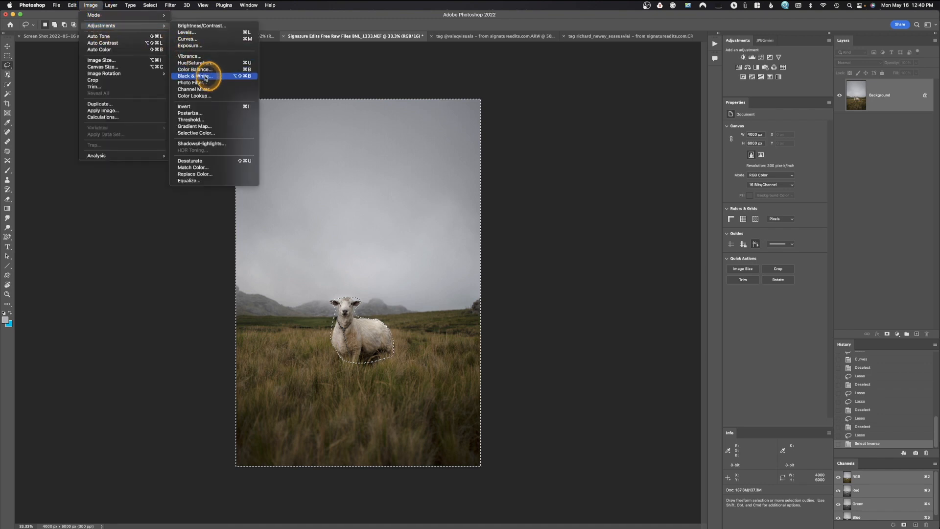
click(437, 290)
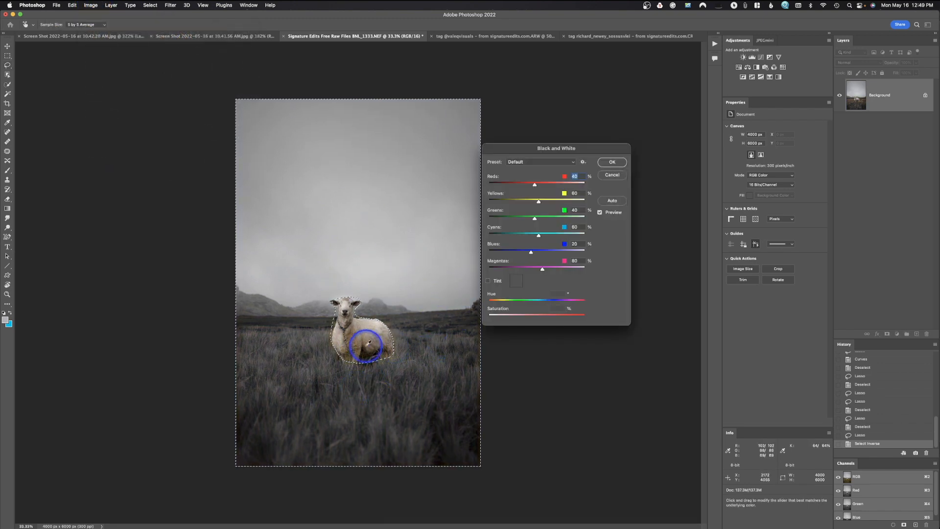
click(612, 162)
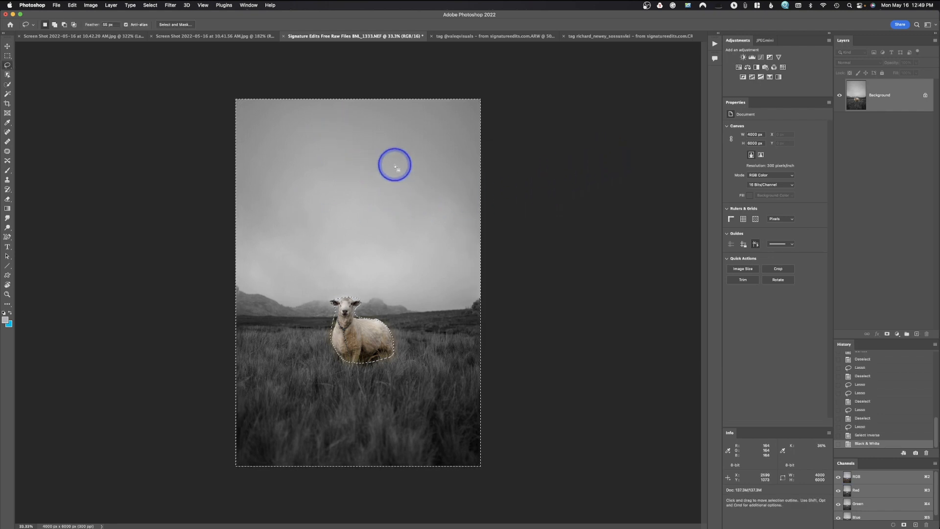
key(super+d)
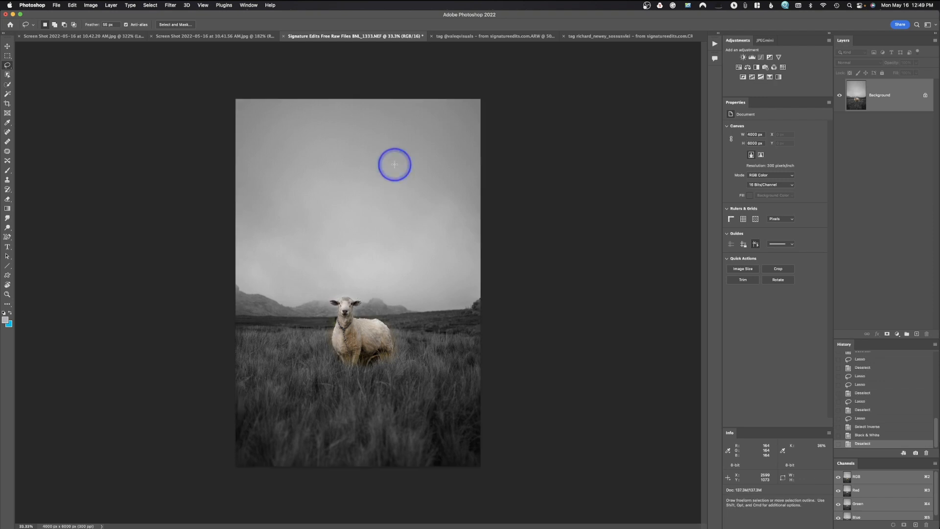
key(super+z)
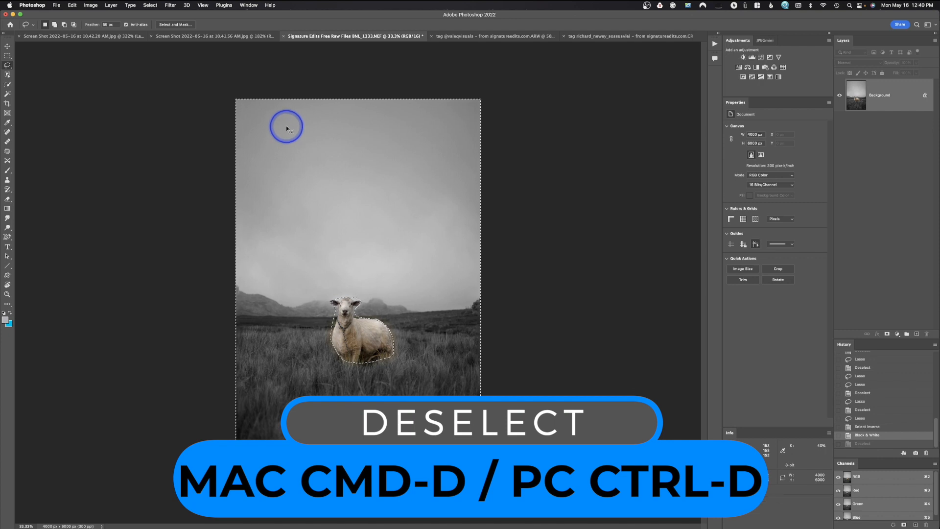
key(super+d)
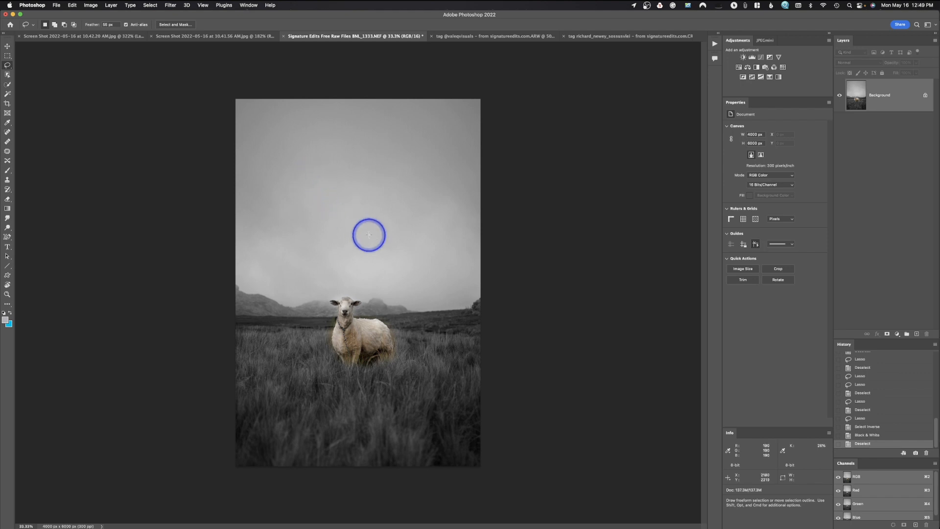
key(super+m)
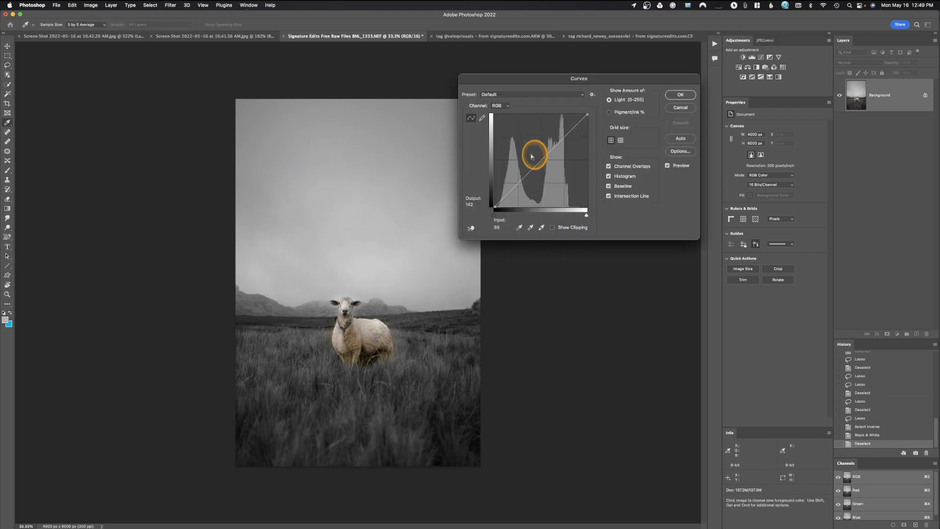
click(675, 91)
click(681, 108)
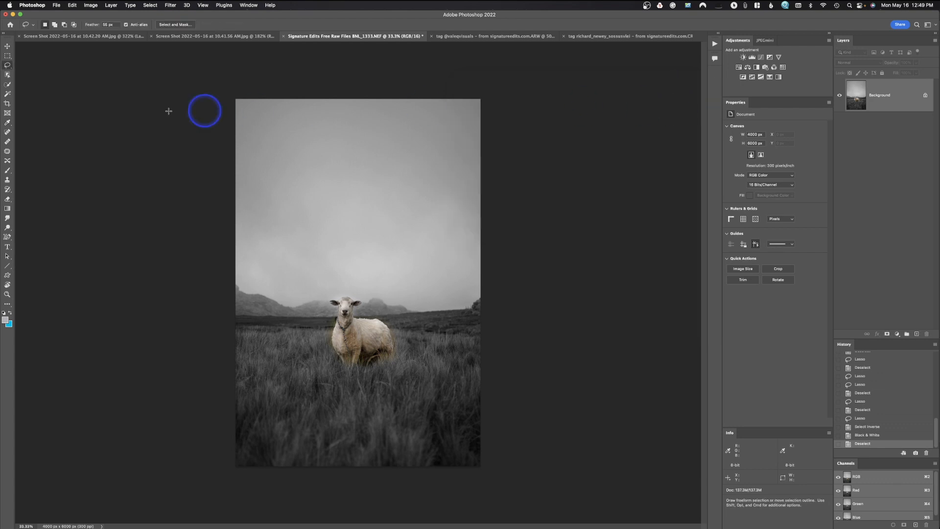
Lasso a loose area over the sheep's body and the grass below it, and clear the selection.
click(8, 65)
mouse_move(392, 310)
mouse_down()
mouse_move(351, 327)
mouse_move(336, 414)
mouse_move(425, 364)
mouse_move(386, 298)
mouse_up()
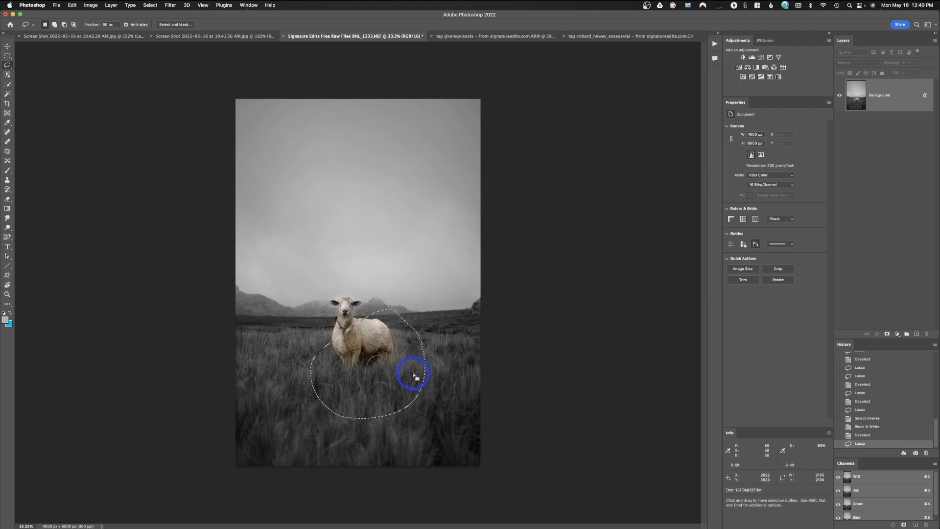
click(396, 293)
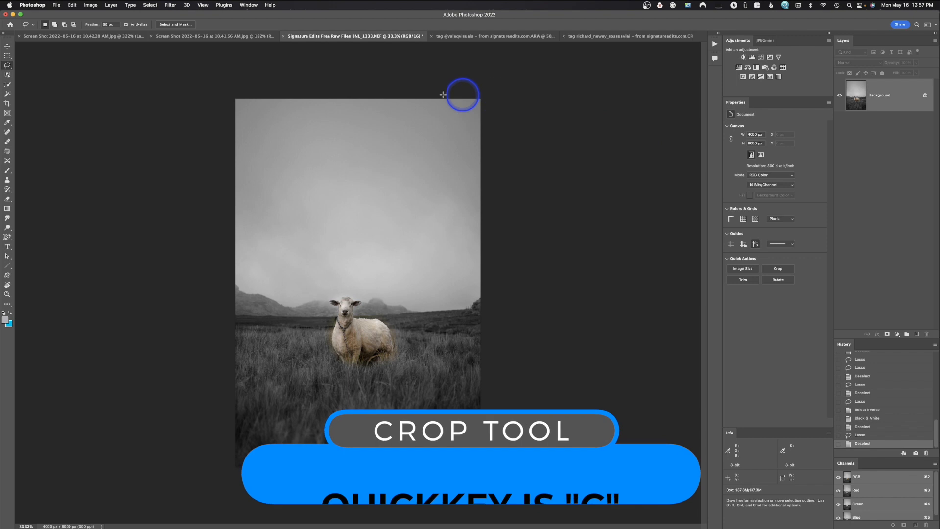
Crop the photo around the sheep to about 3402 by 3516 px, using a free ratio and keeping the cropped pixels.
click(8, 104)
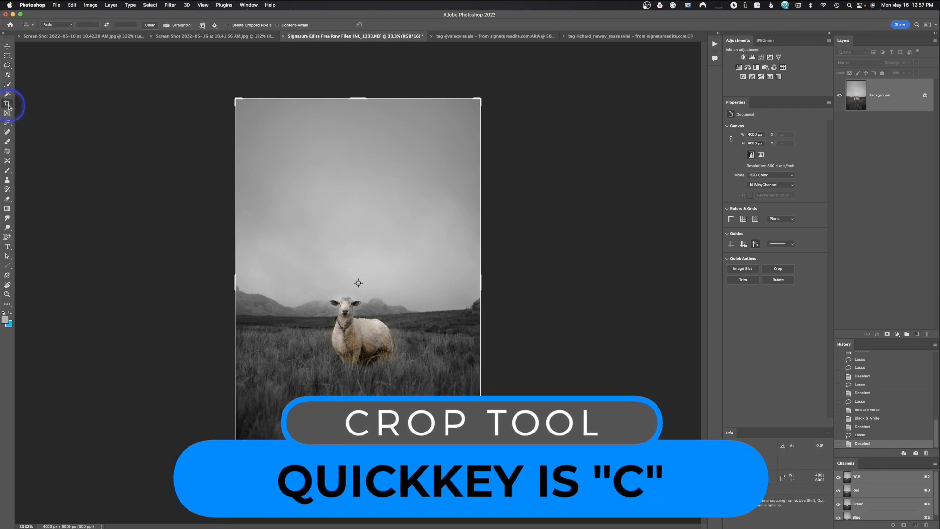
click(63, 26)
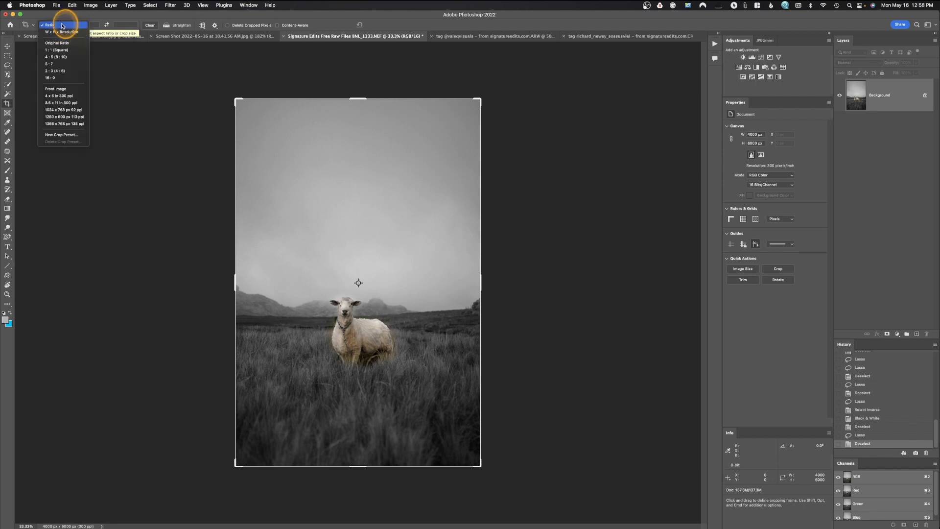
click(62, 25)
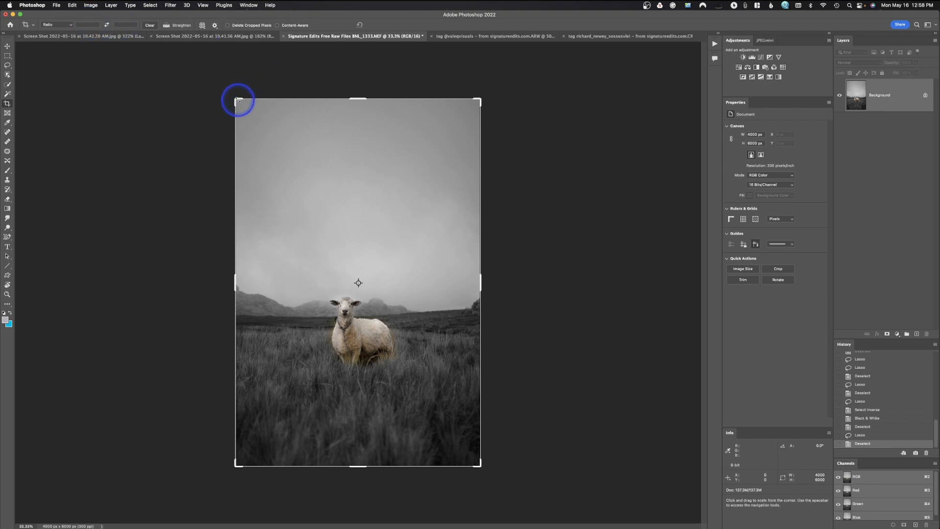
drag(236, 100, 235, 170)
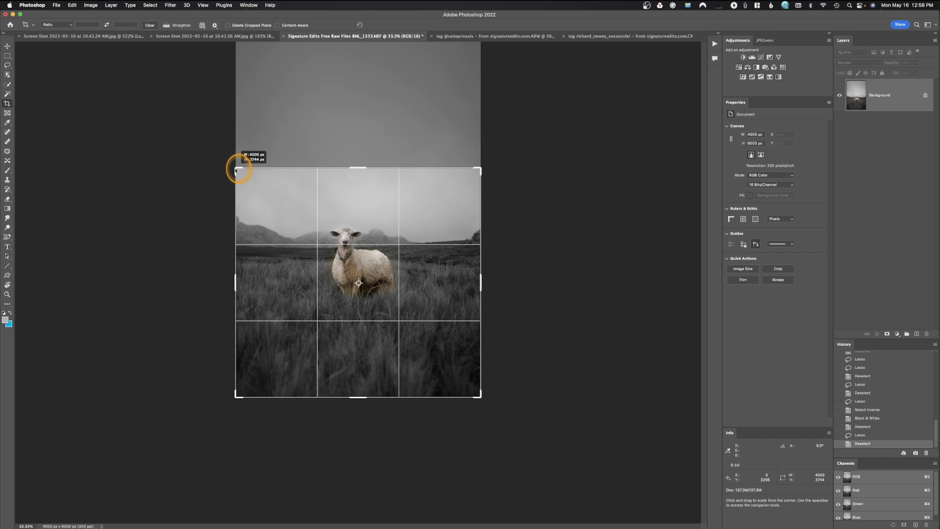
drag(235, 171, 243, 168)
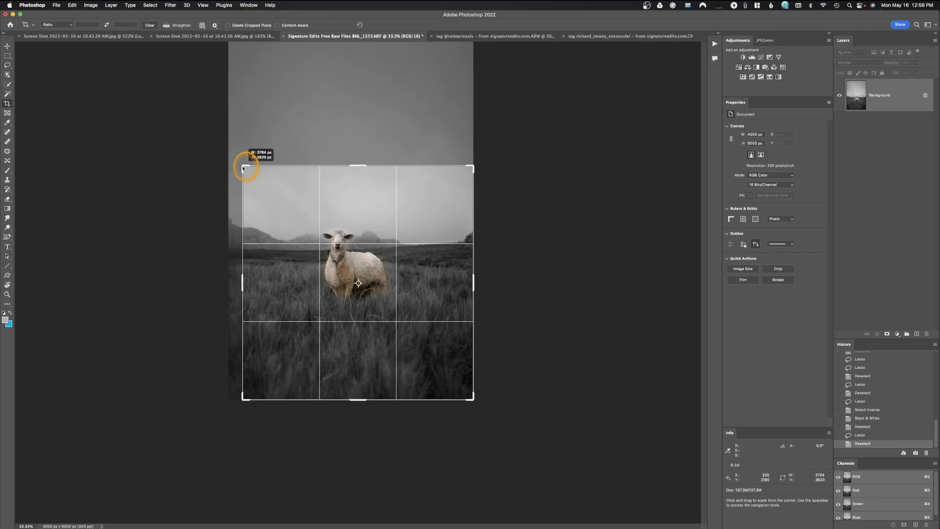
drag(243, 168, 244, 168)
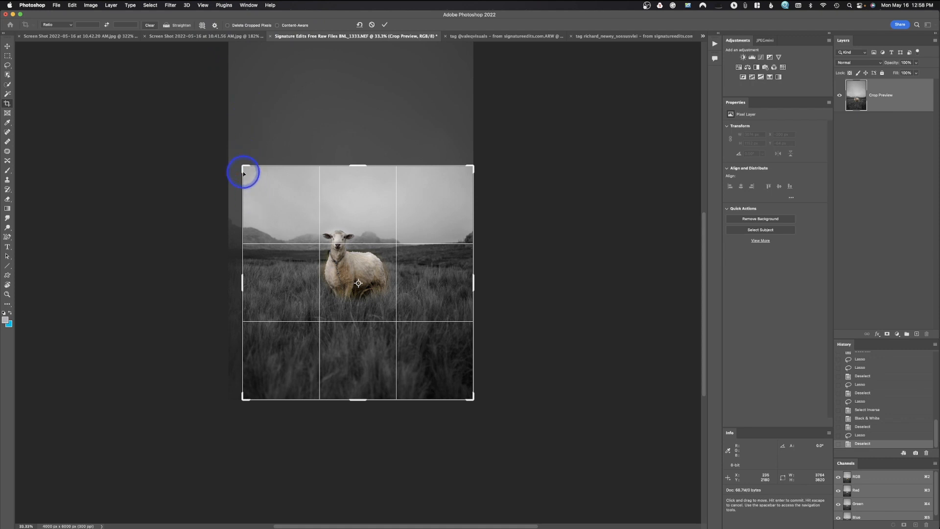
drag(246, 168, 254, 177)
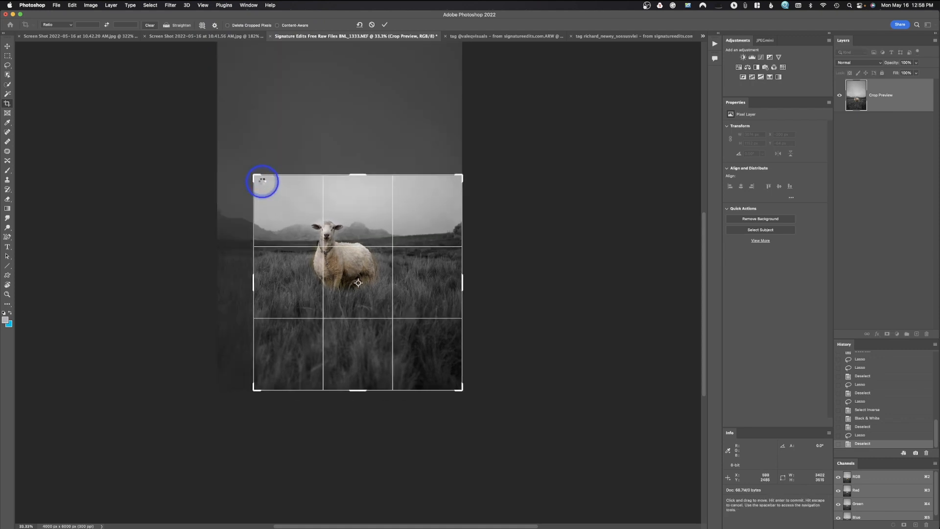
key(Return)
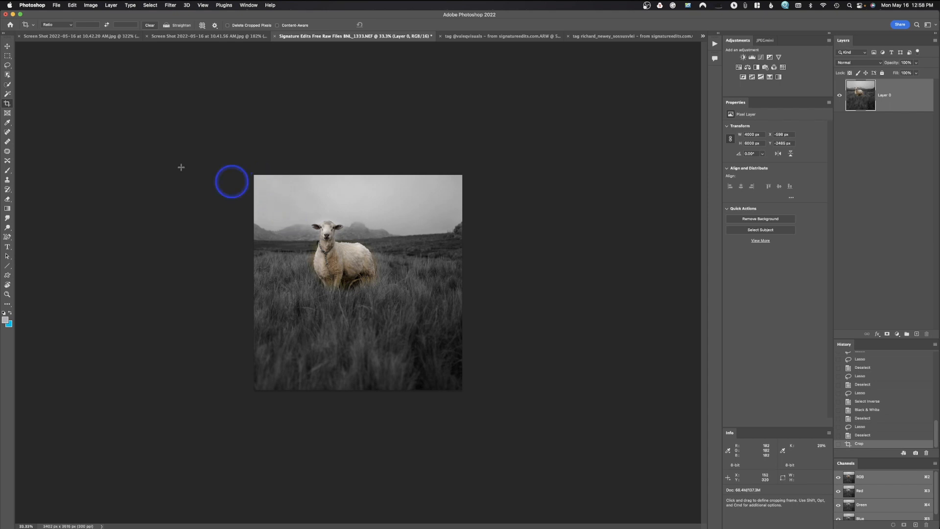
Expand the existing crop around the sheep to about 3995 by 5535 px, bringing back more sky and grass.
click(322, 224)
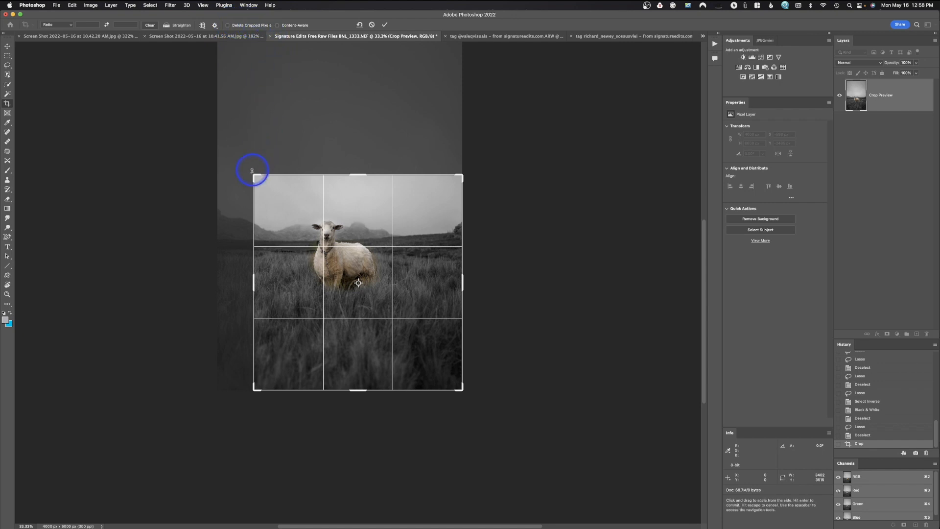
drag(255, 177, 239, 113)
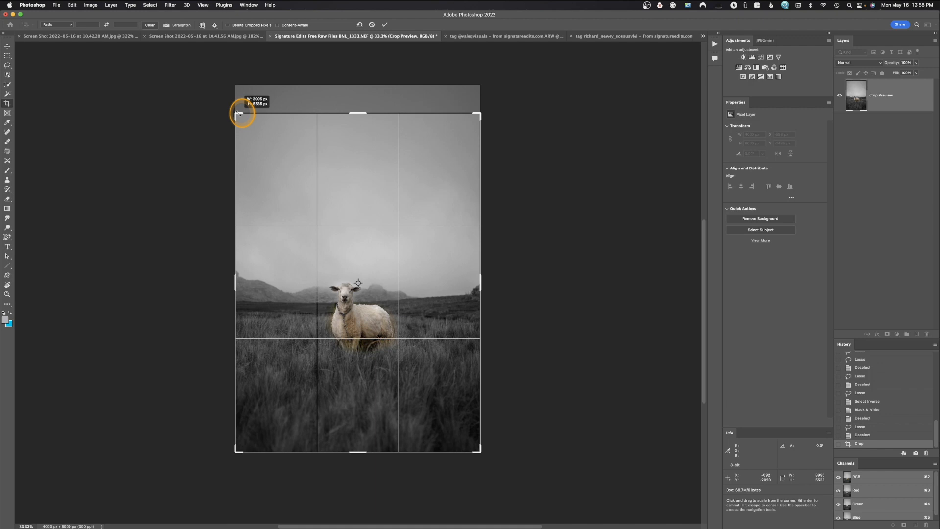
drag(239, 113, 238, 114)
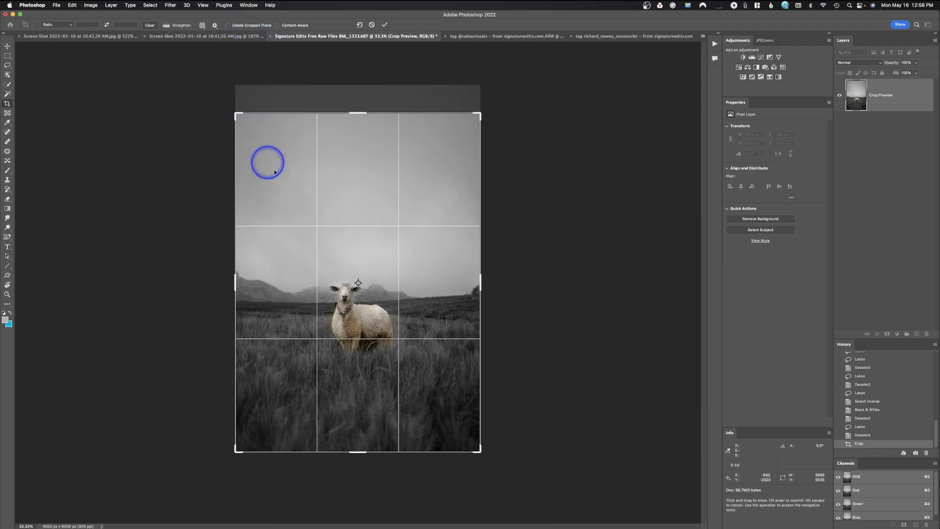
Enable deletion of cropped pixels and crop away the upper sky, leaving the photo about 3995 by 4293 px.
click(228, 25)
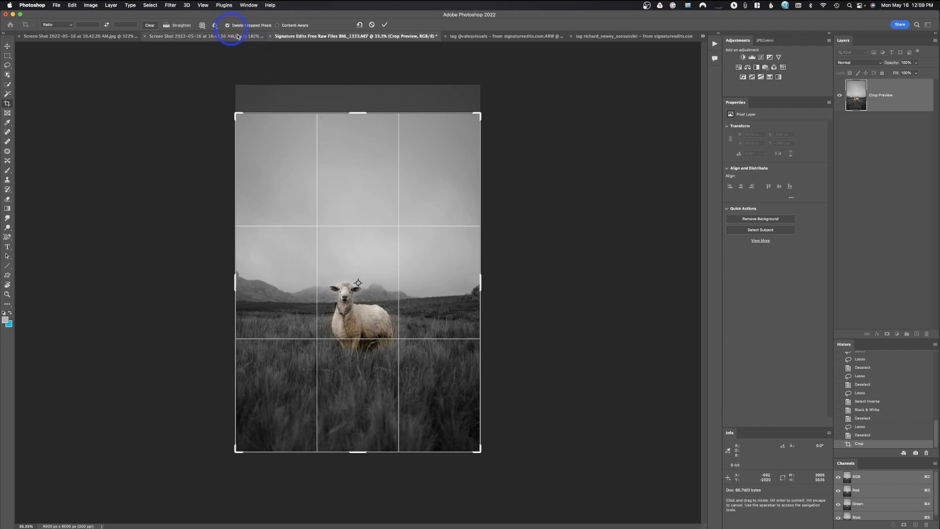
drag(363, 113, 372, 150)
key(Return)
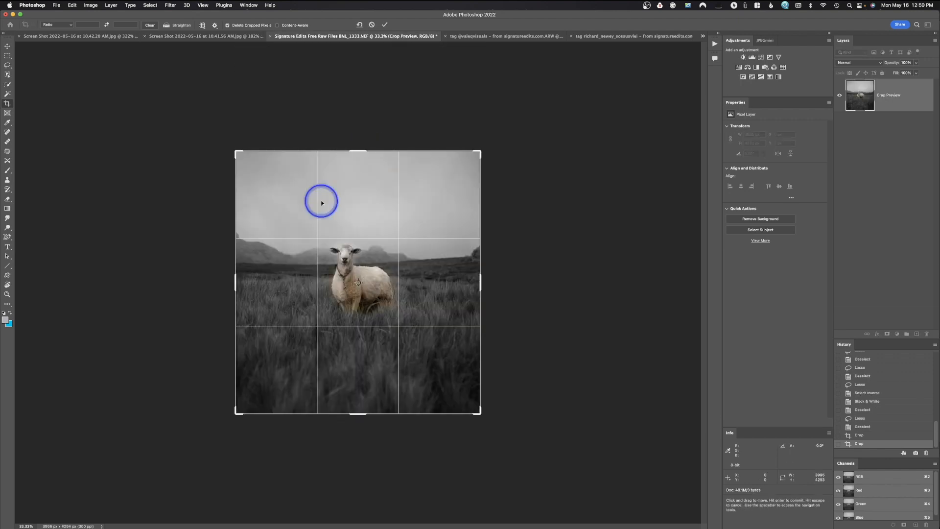
Try extending the crop above the sky, cancel it, and revert the photo's history to the deselection before the crops.
drag(353, 151, 354, 141)
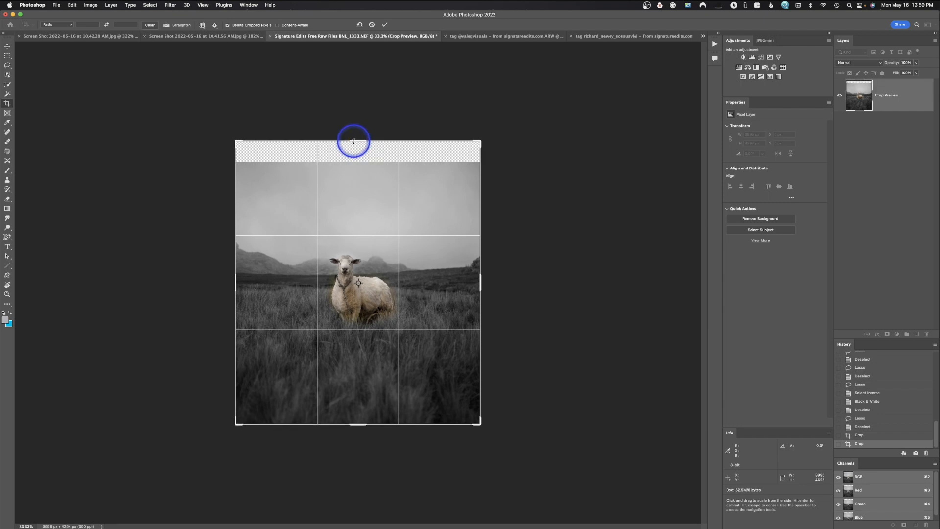
key(Escape)
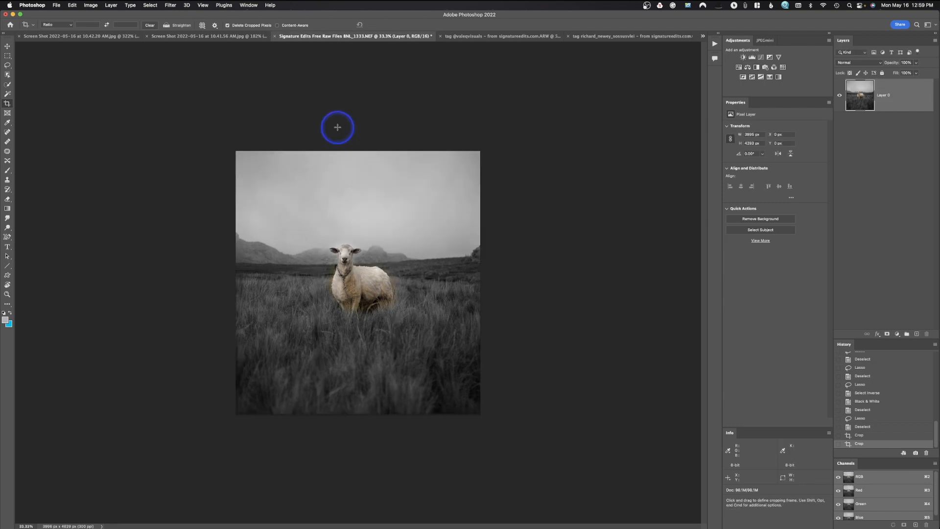
click(883, 428)
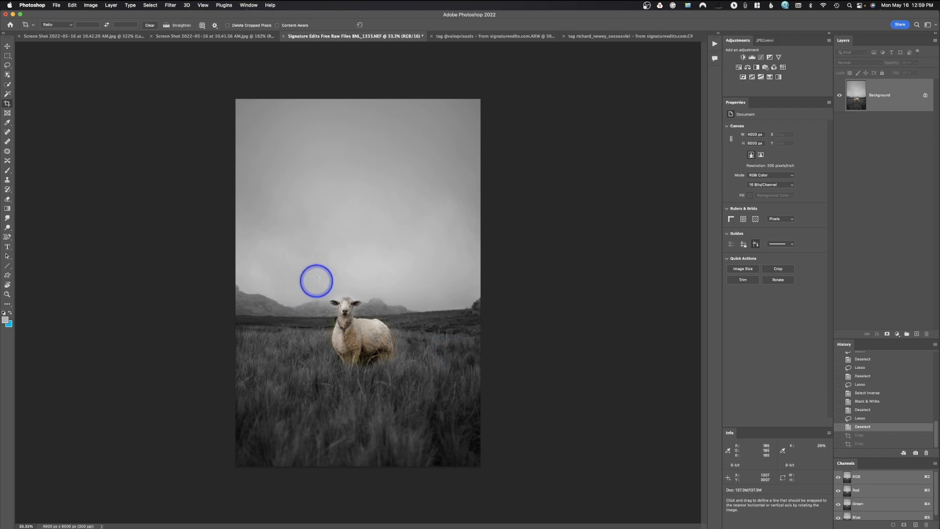
Try adjusting and rotating the crop frame around the full photo, and cancel the crop.
click(7, 103)
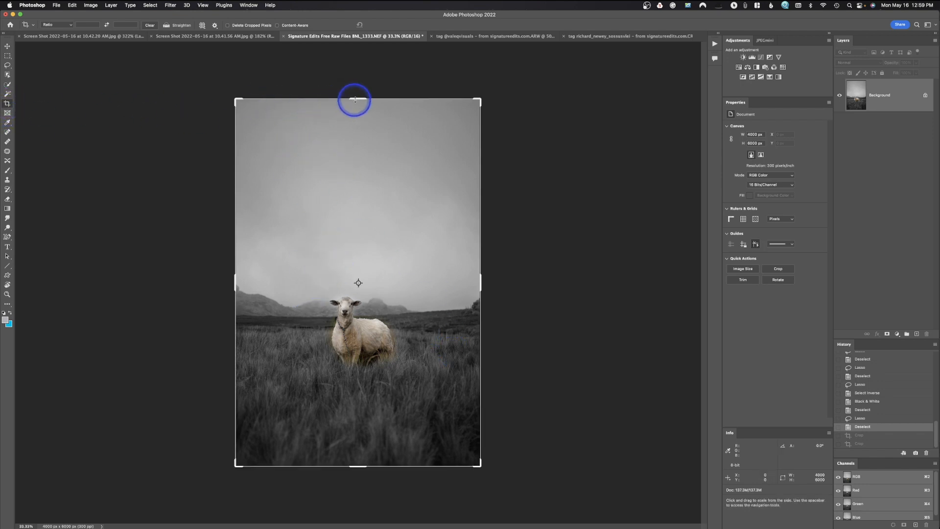
drag(356, 100, 358, 96)
mouse_move(480, 465)
mouse_down()
mouse_move(478, 445)
mouse_move(493, 460)
mouse_move(480, 465)
mouse_up()
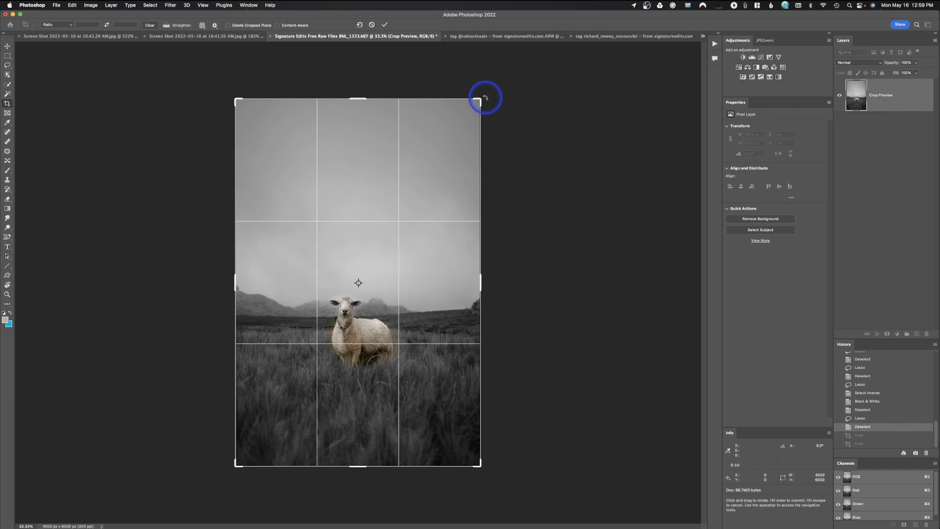
mouse_move(485, 97)
mouse_down()
mouse_move(474, 74)
mouse_move(499, 136)
mouse_move(494, 104)
mouse_up()
key(Escape)
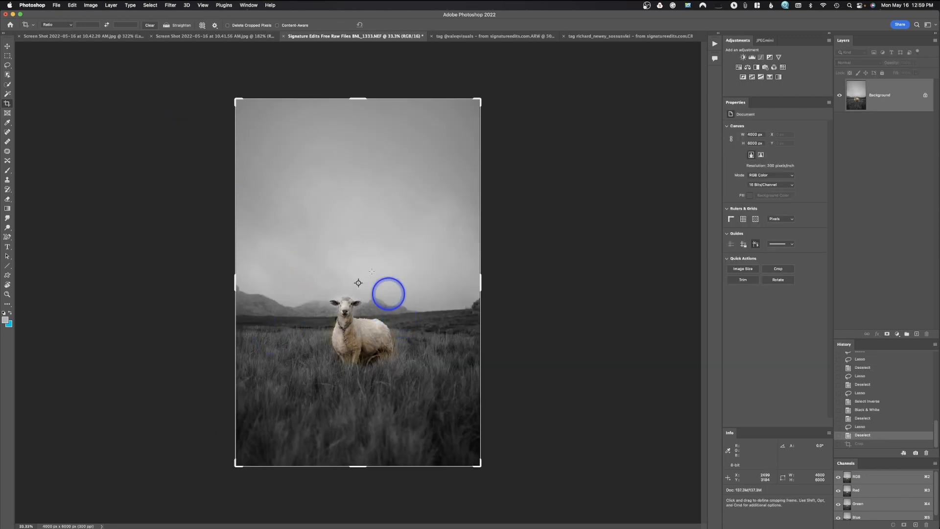
Straighten the photo by about 1.7° along the horizon, check the crop overlay options, and leave the crop preview.
click(166, 26)
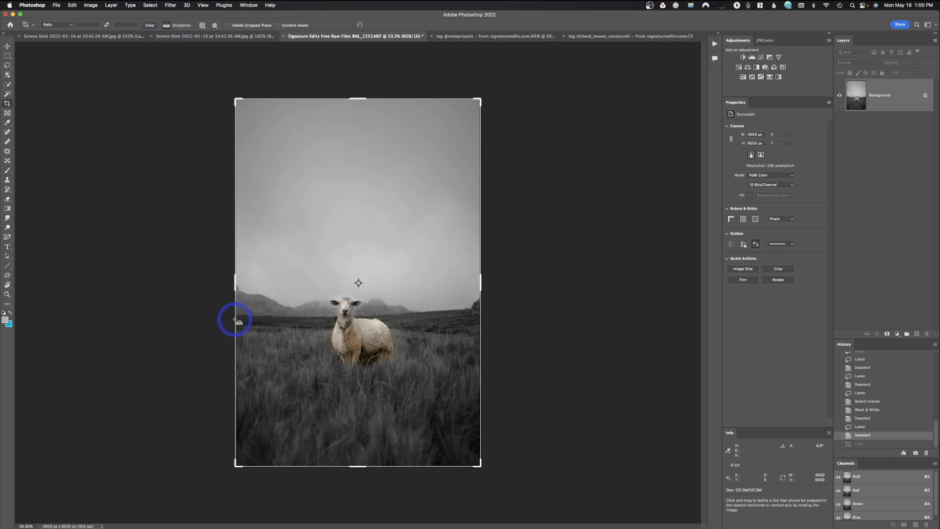
drag(237, 316, 473, 310)
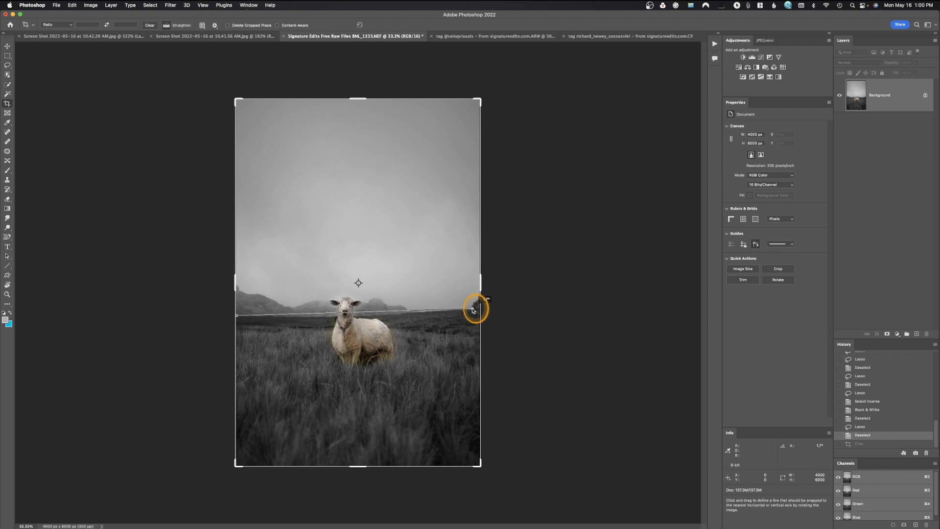
drag(473, 310, 471, 307)
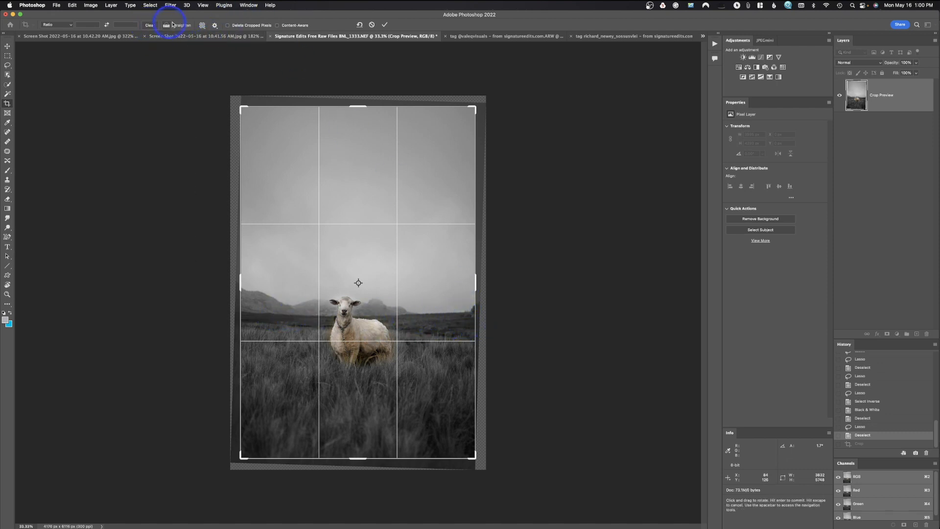
click(204, 27)
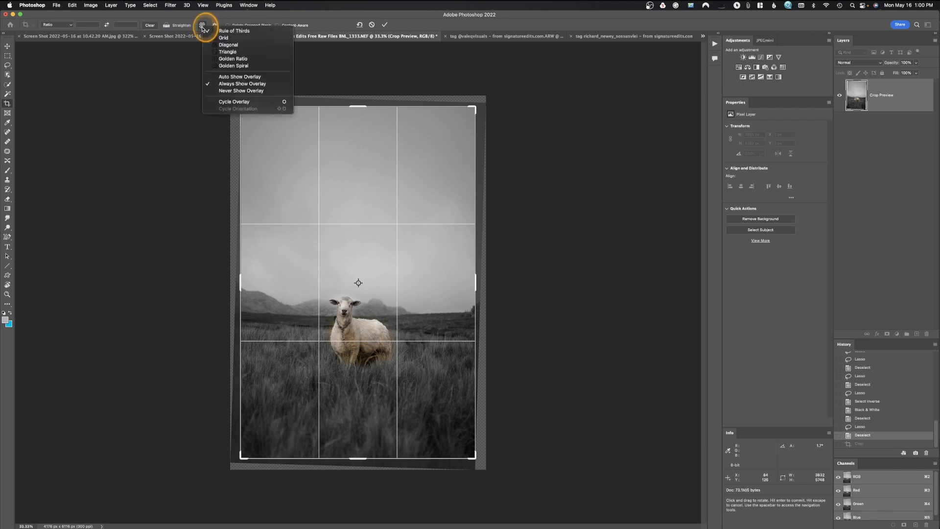
click(203, 28)
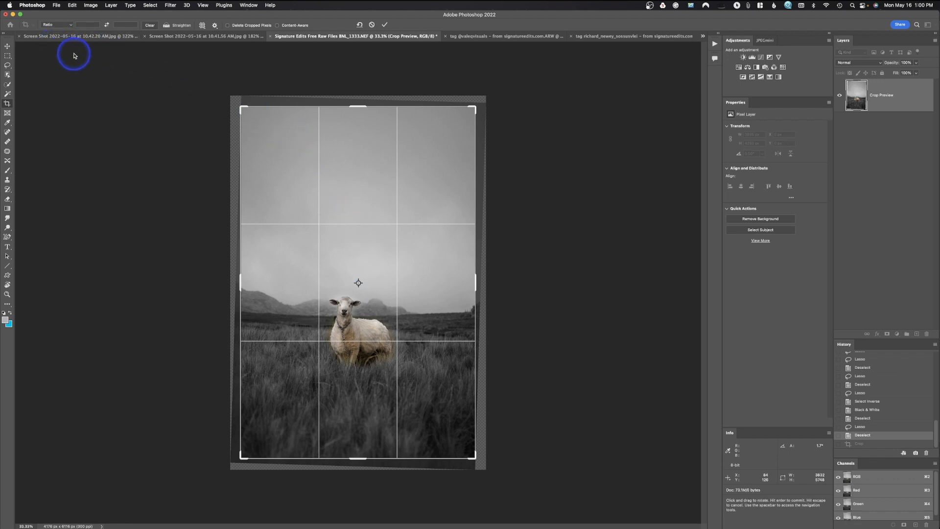
key(Return)
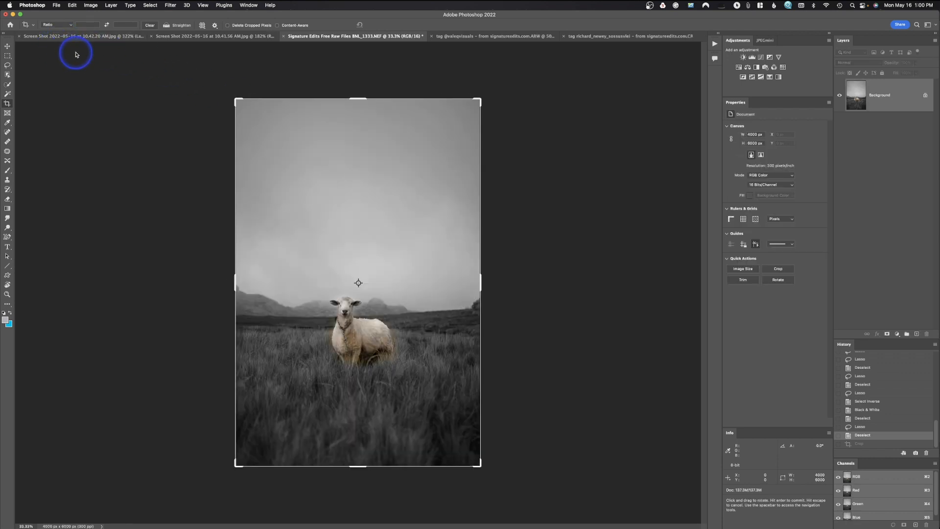
Set the crop ratio to 1 : 1 (Square) and frame the sheep in a square of about 3780 px.
click(66, 26)
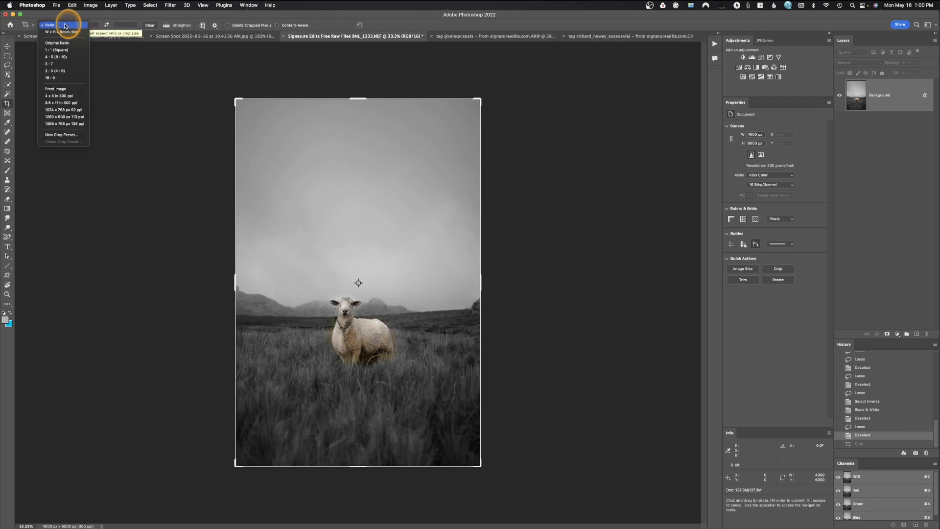
click(74, 51)
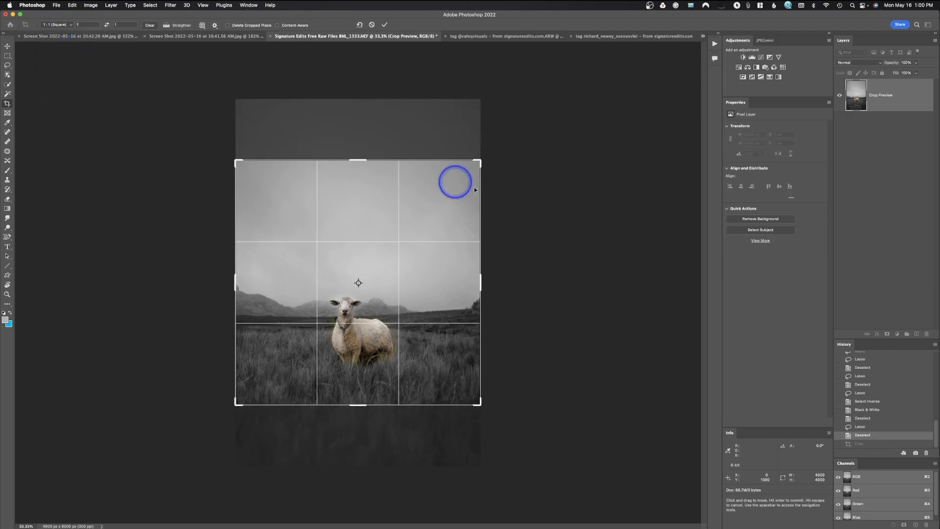
drag(479, 160, 475, 165)
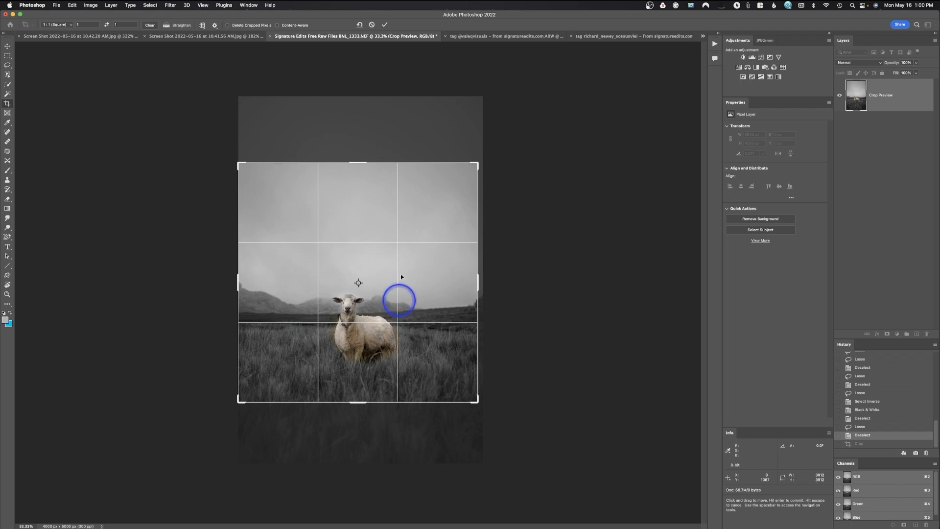
drag(239, 164, 269, 167)
mouse_move(254, 281)
mouse_down()
mouse_move(262, 273)
mouse_move(243, 280)
mouse_up()
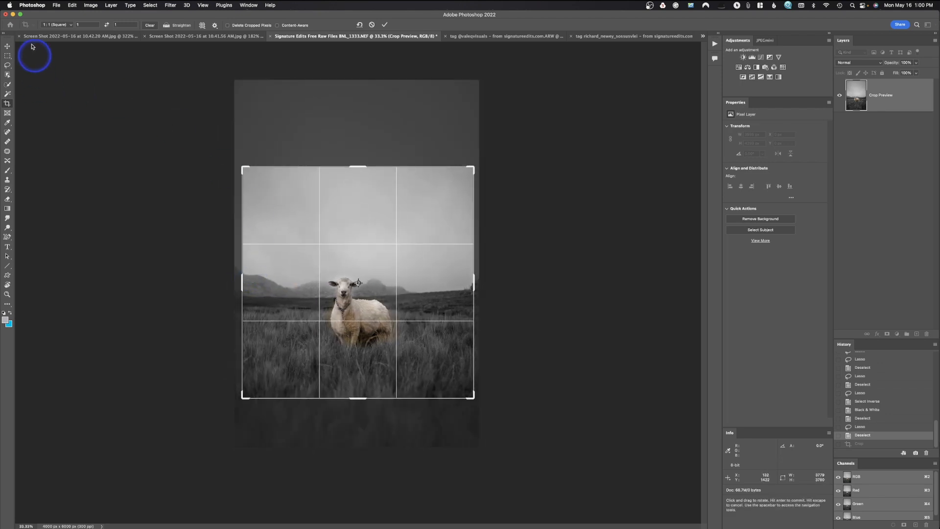
Enlarge a 5 : 7 crop frame around the sheep to about 3634 by 5088 px, and change its ratio to 4 : 7.
click(55, 24)
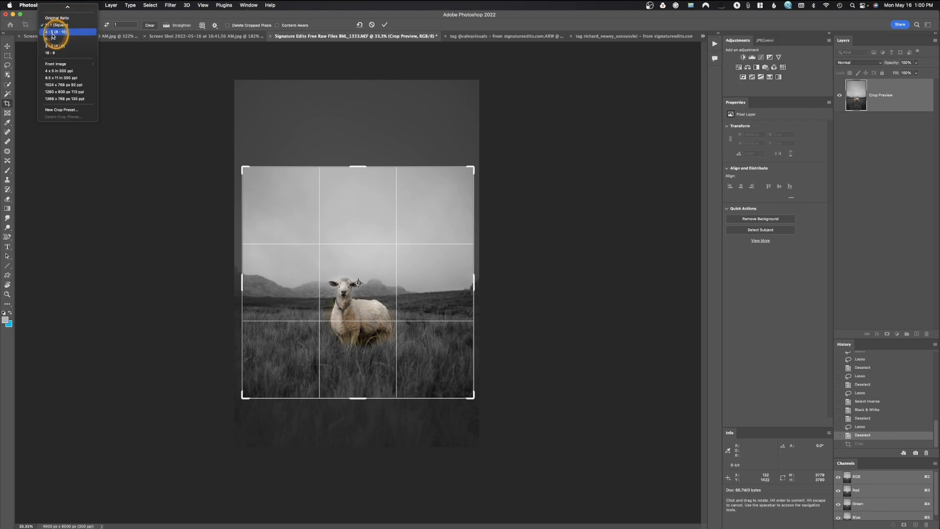
click(49, 38)
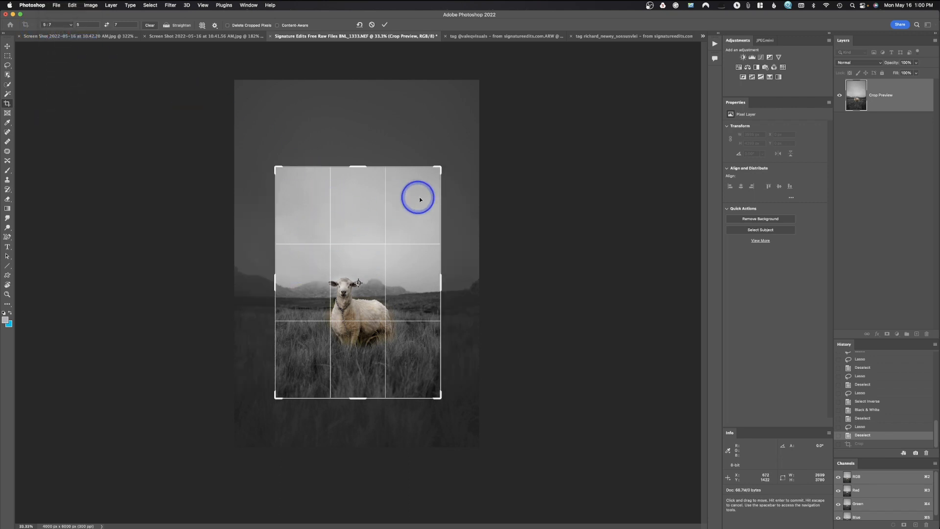
drag(442, 167, 470, 153)
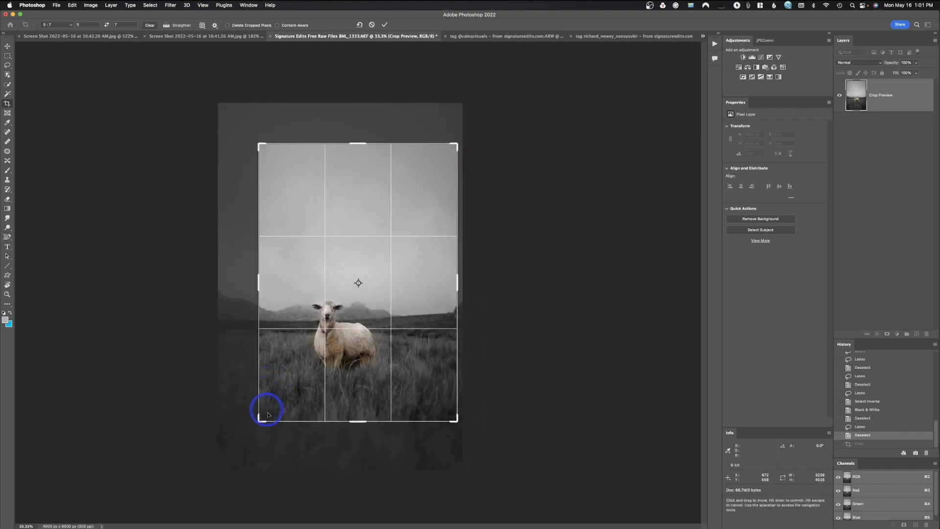
drag(261, 419, 245, 434)
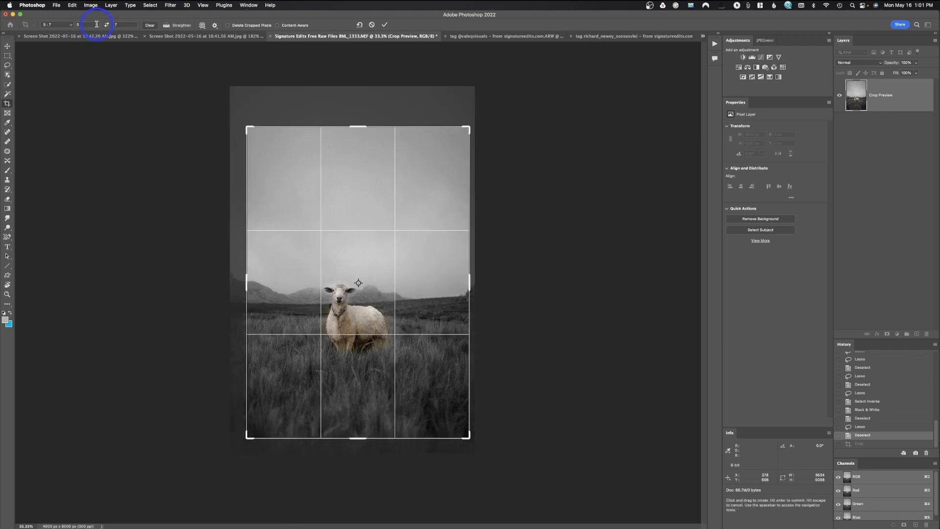
drag(86, 25, 68, 25)
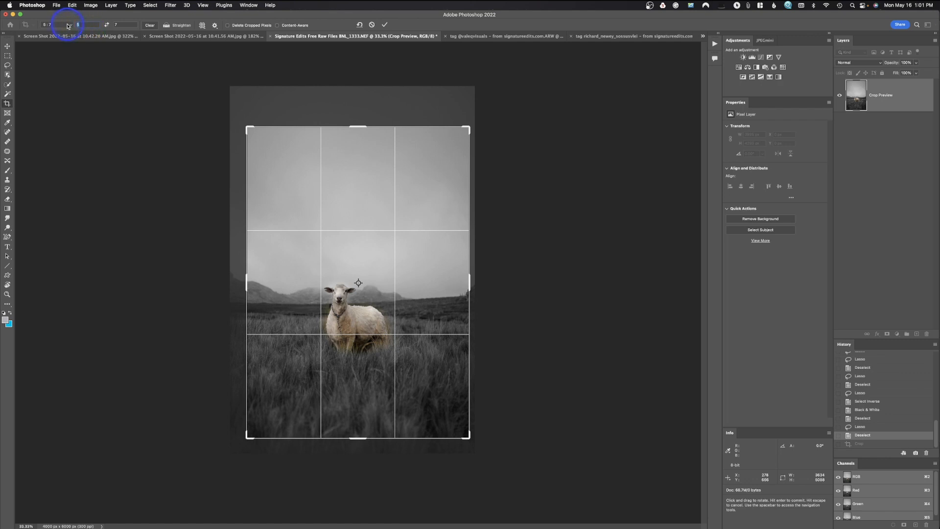
text(4)
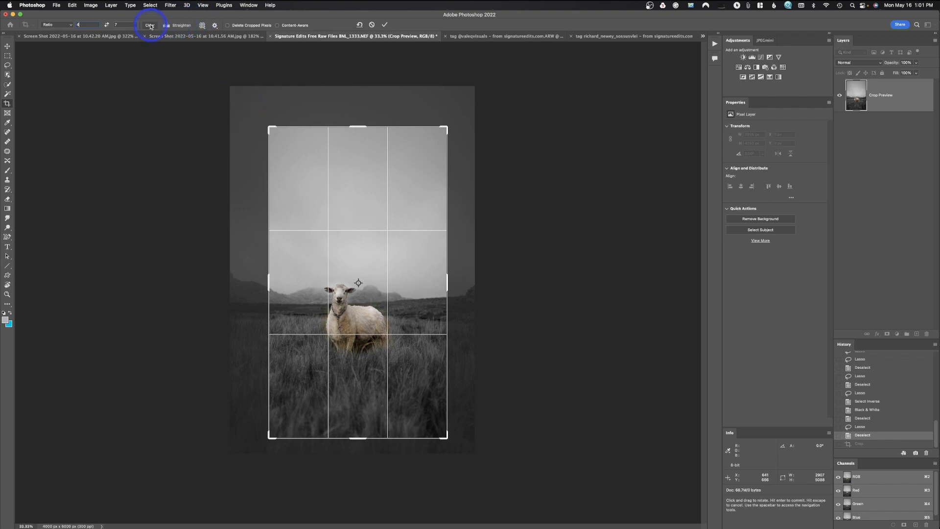
Switch the crop to W x H x Resolution and set its size to 5 in wide by 7 in high.
click(58, 24)
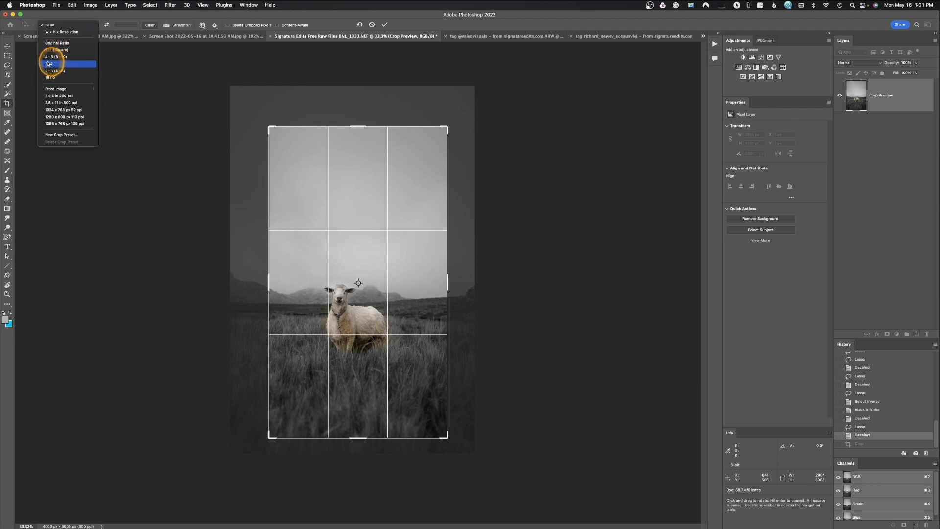
click(58, 35)
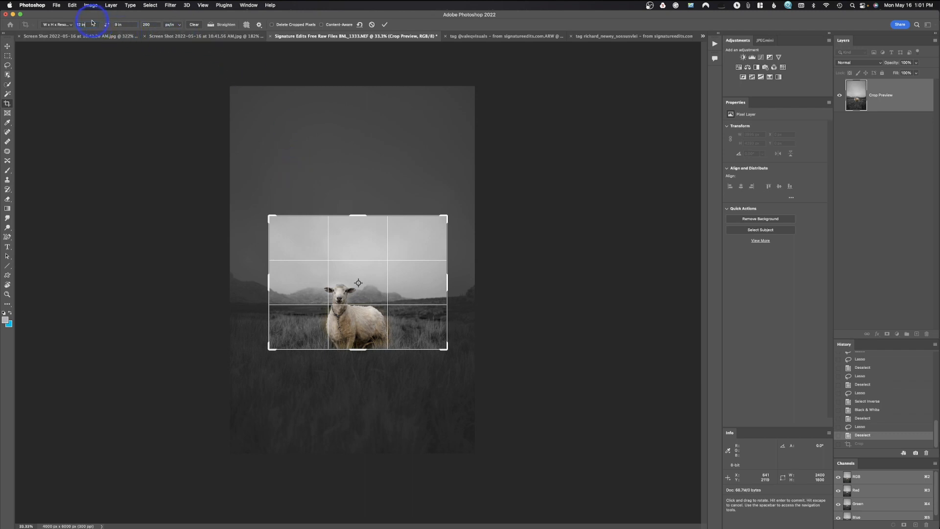
key(BackSpace)
key(BackSpace)
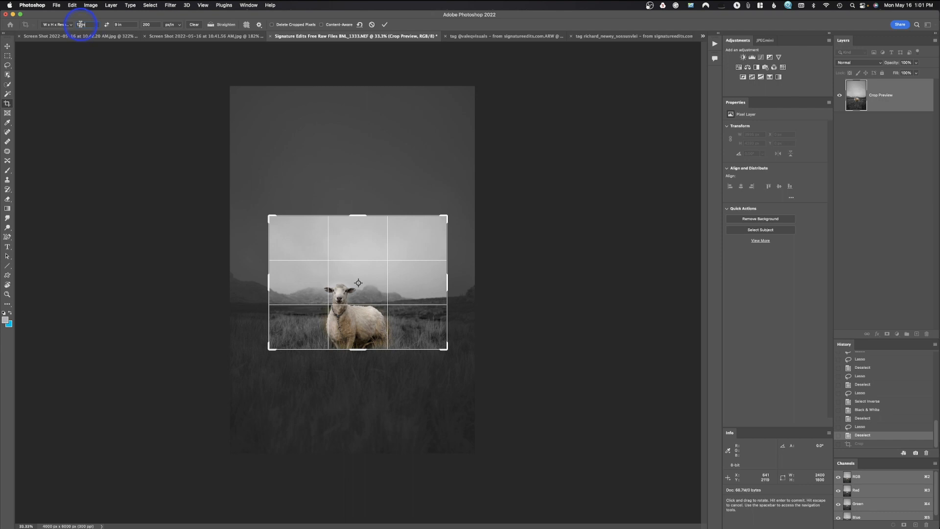
drag(81, 25, 76, 25)
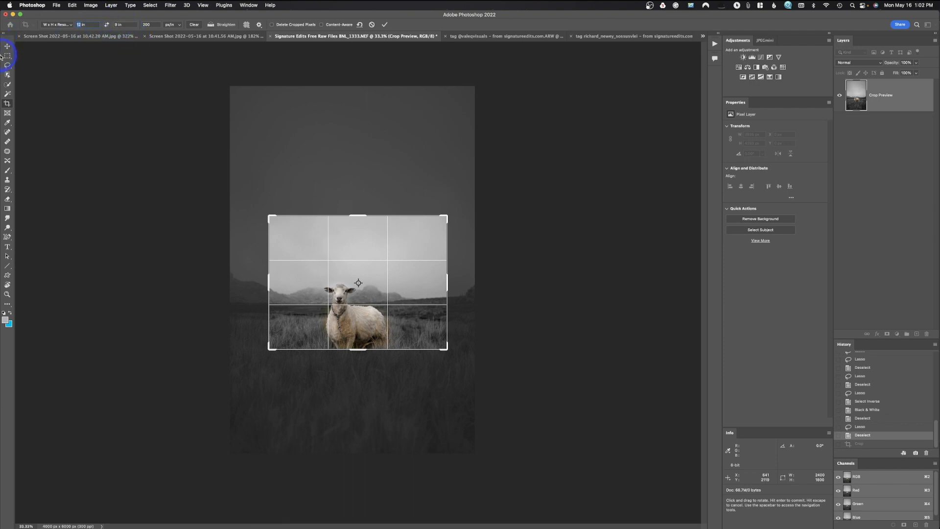
text(5)
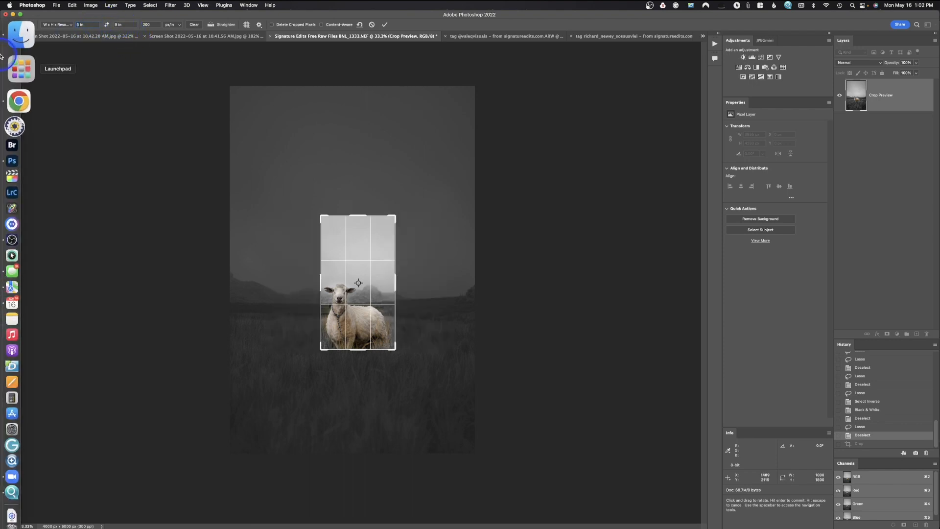
click(116, 24)
text(5)
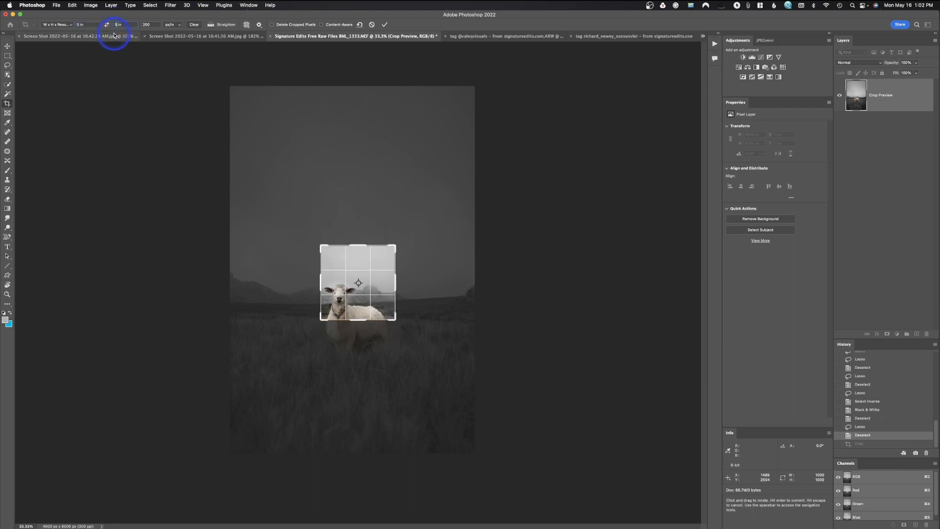
key(BackSpace)
text(7)
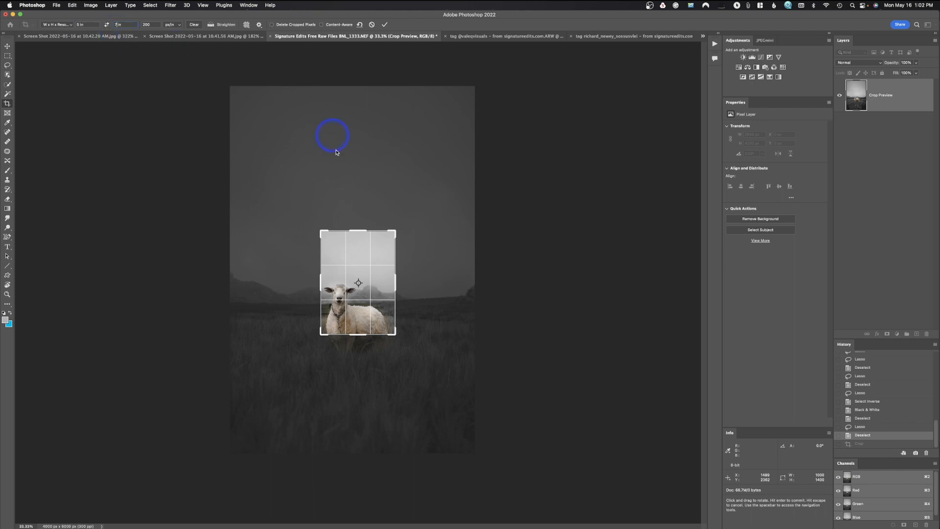
Enlarge the 5 by 7 in crop frame to cover most of the photo, and position the sheep near its center.
click(395, 232)
mouse_move(395, 233)
mouse_down()
mouse_move(445, 178)
mouse_move(430, 185)
mouse_move(409, 237)
mouse_up()
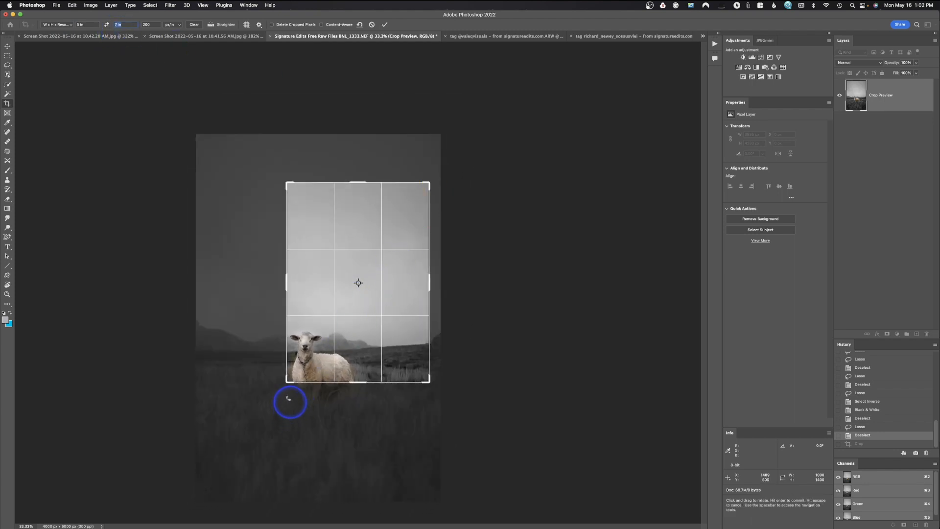
drag(286, 382, 251, 417)
drag(318, 388, 333, 374)
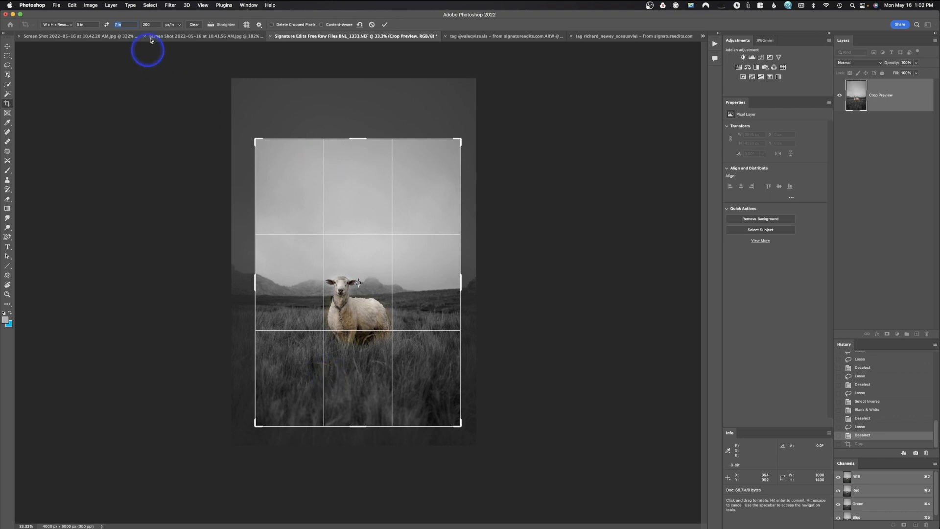
Set the crop resolution to 300 px/in and apply the 5 by 7 in crop.
drag(153, 26, 150, 23)
double_click(152, 23)
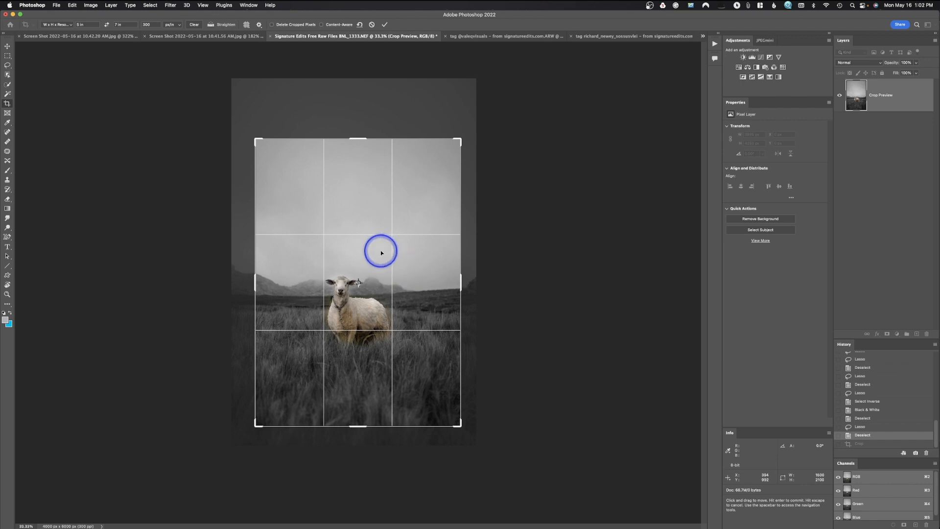
key(Return)
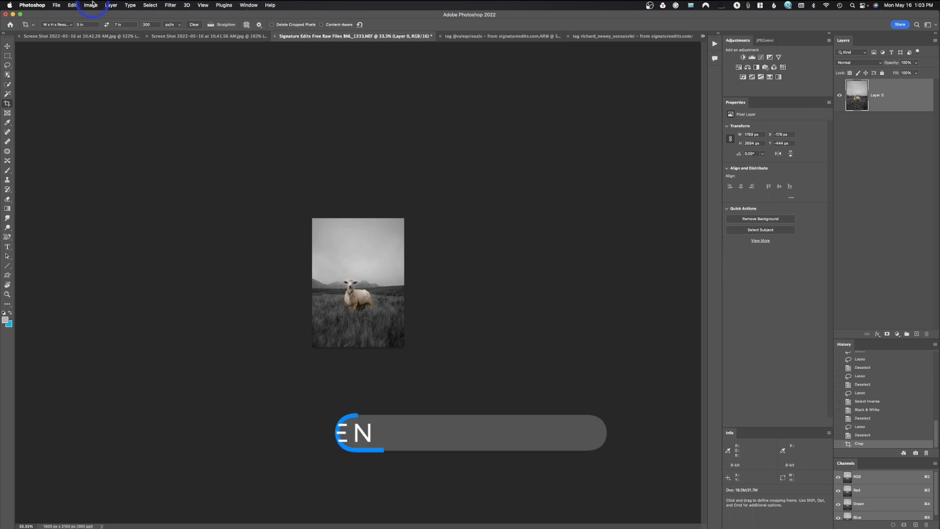
Fit the cropped photo to the screen, check its image size in inches, and close the Image Size dialog without changes.
key(super+0)
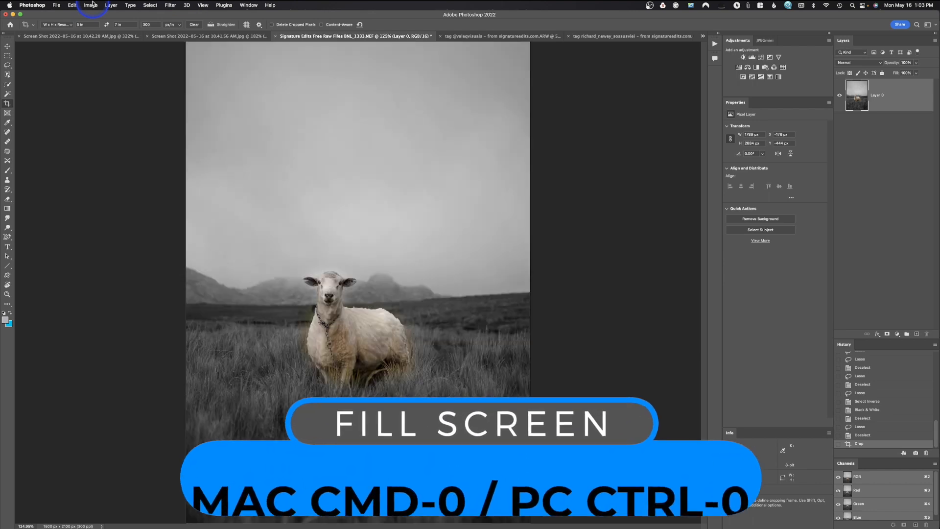
click(93, 5)
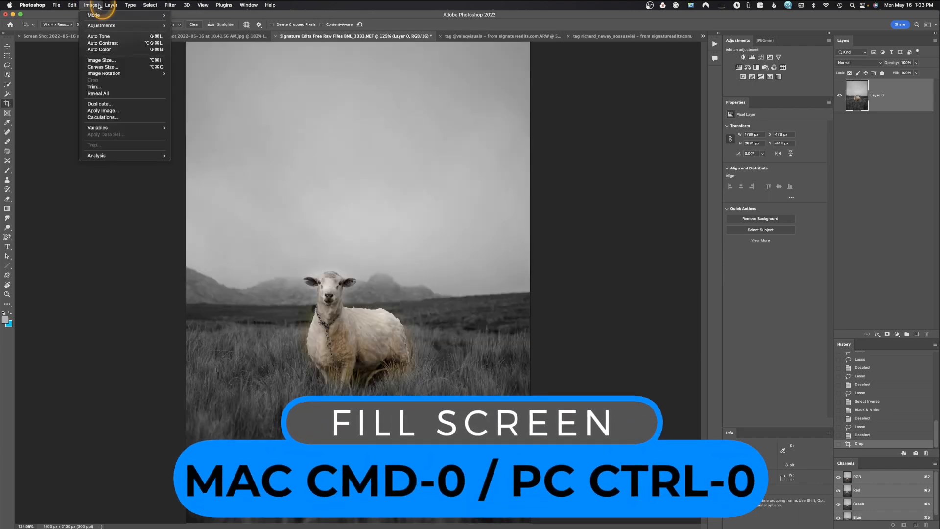
click(109, 64)
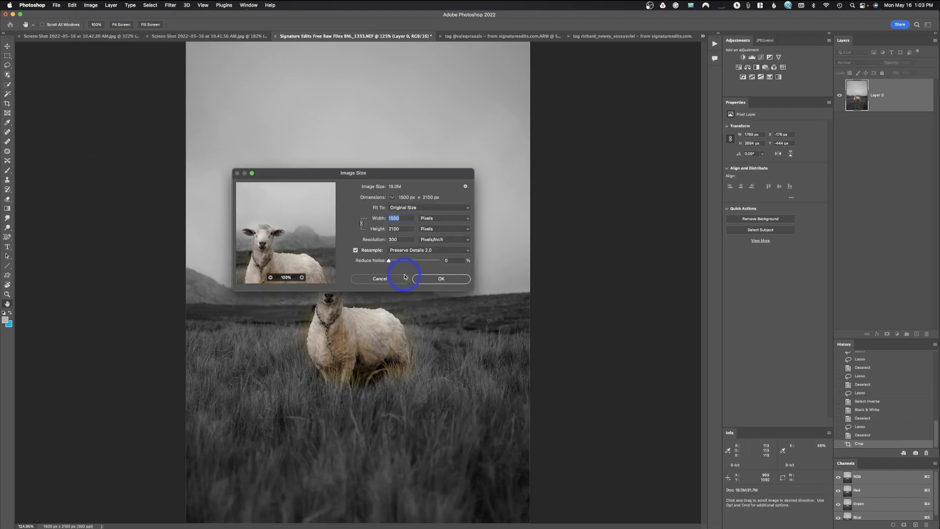
click(425, 218)
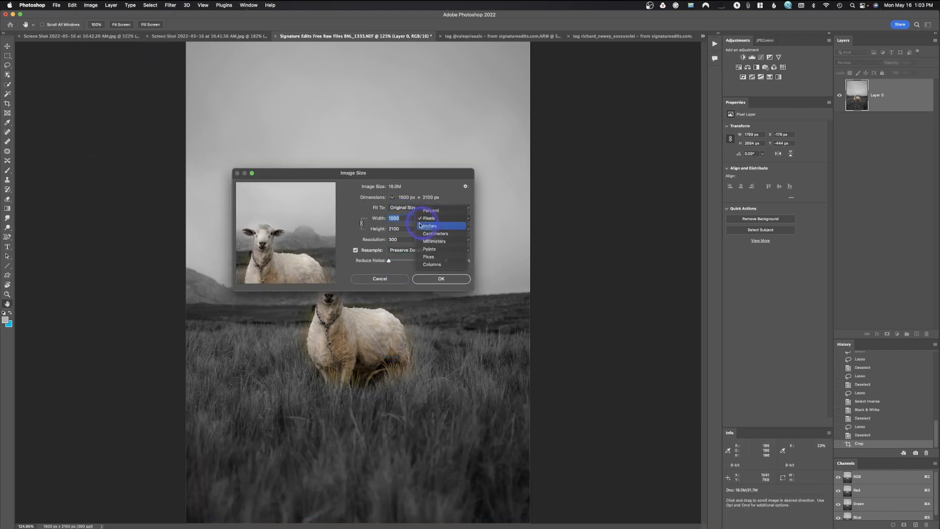
click(427, 227)
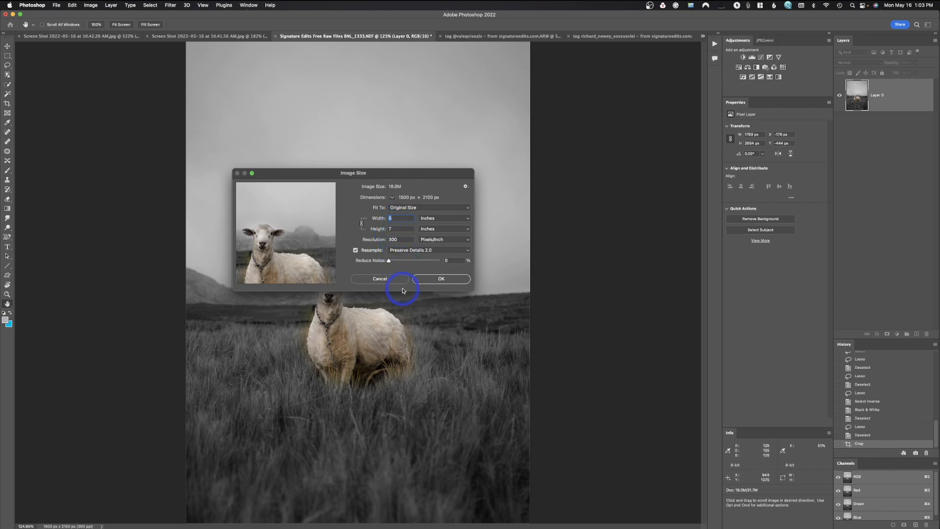
click(394, 278)
key(c)
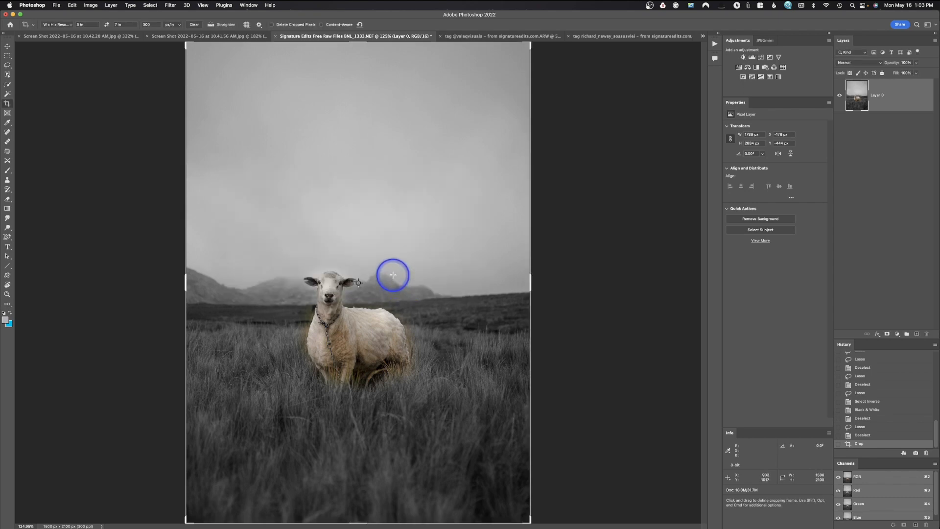
Undo the 5 by 7 in crop, fit the photo to the screen, and switch the crop preset to the 5 : 7 ratio.
key(super+z)
key(super+0)
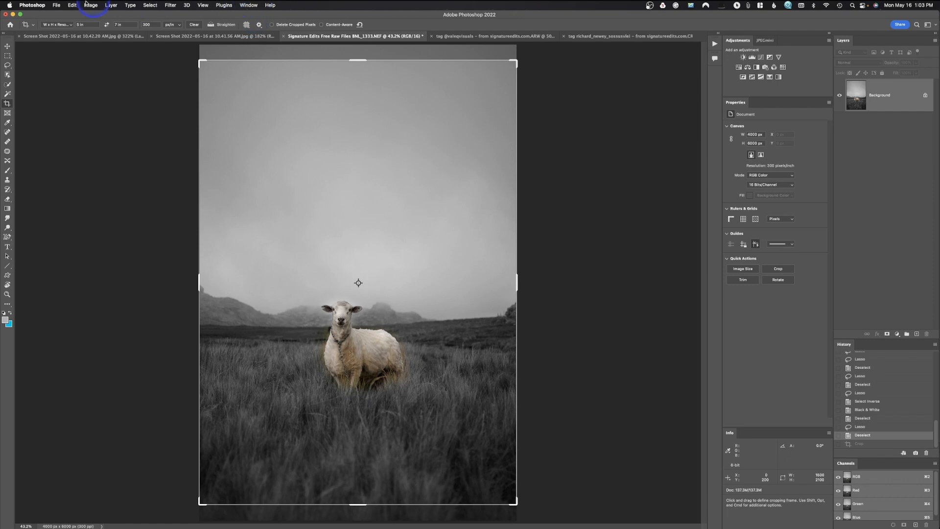
click(61, 24)
click(58, 57)
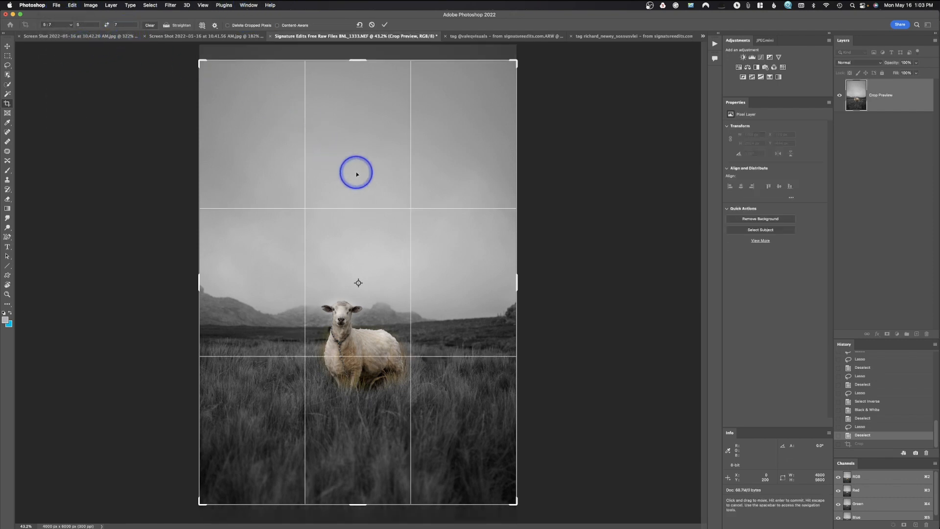
Shrink the 5 : 7 crop frame to about 3206 by 4489 px, position the sheep near its center, and apply the crop.
drag(515, 62, 487, 100)
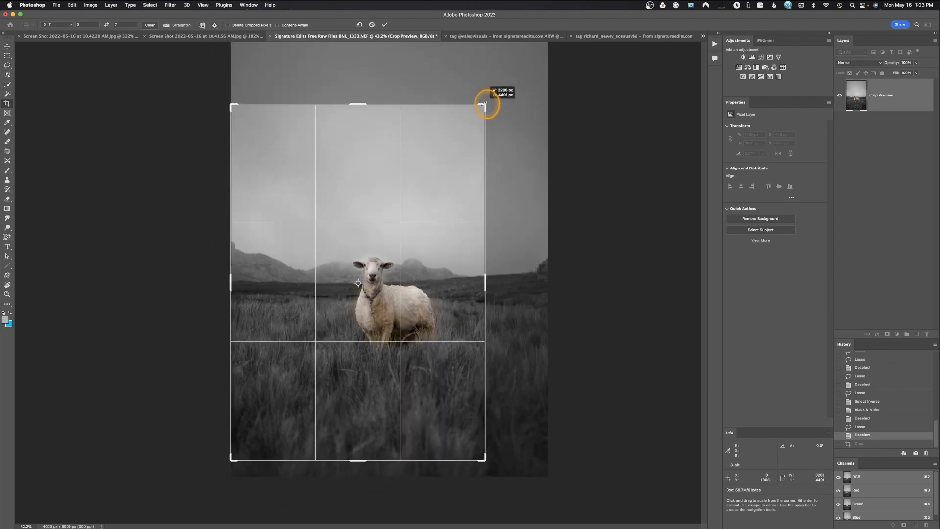
drag(413, 307, 379, 316)
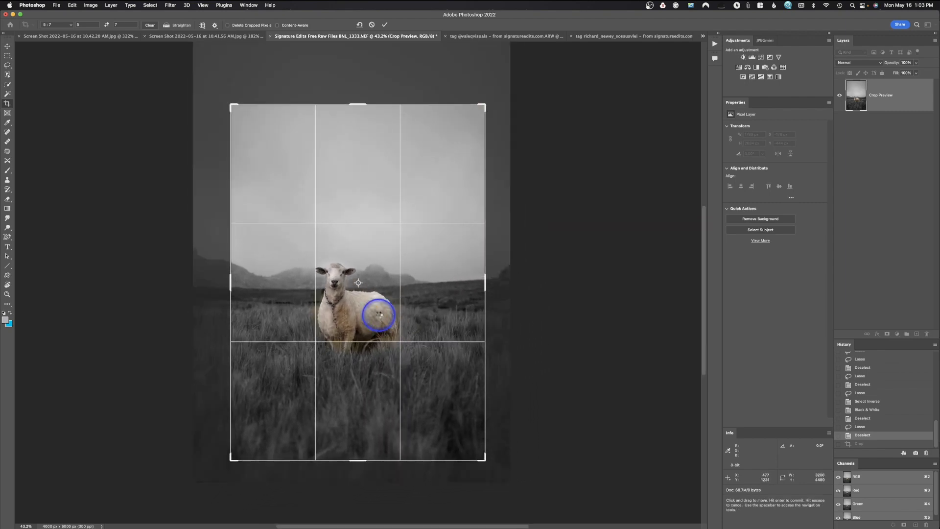
key(Return)
Check the ratio-cropped photo's width and height in inches in Image Size, and close the dialog without changes.
click(90, 5)
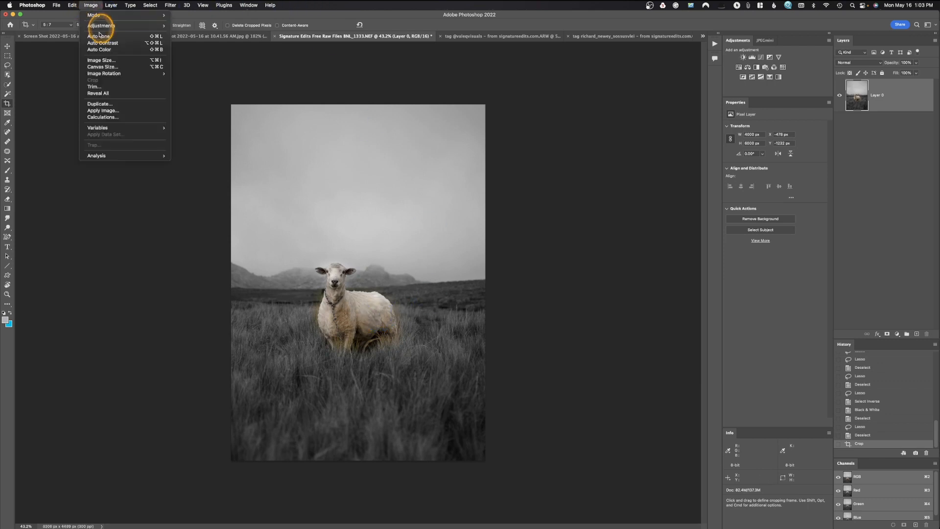
click(102, 59)
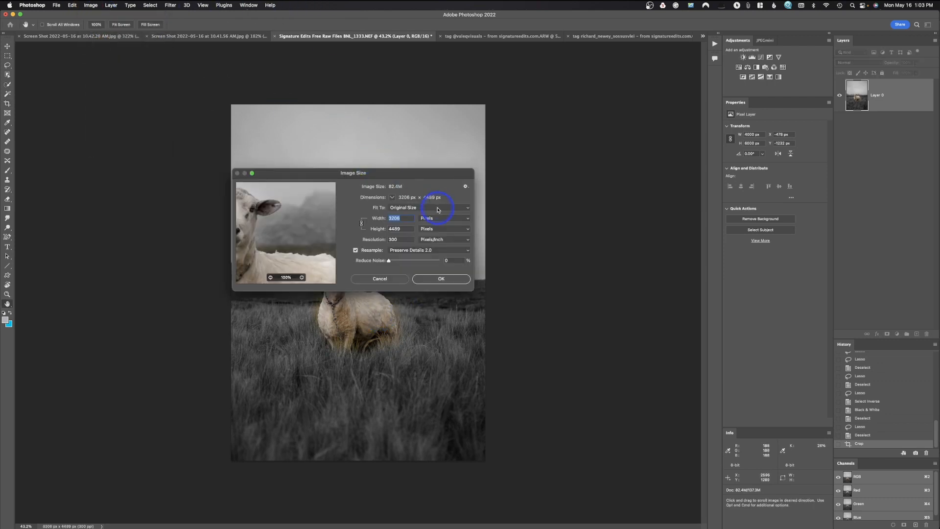
click(429, 229)
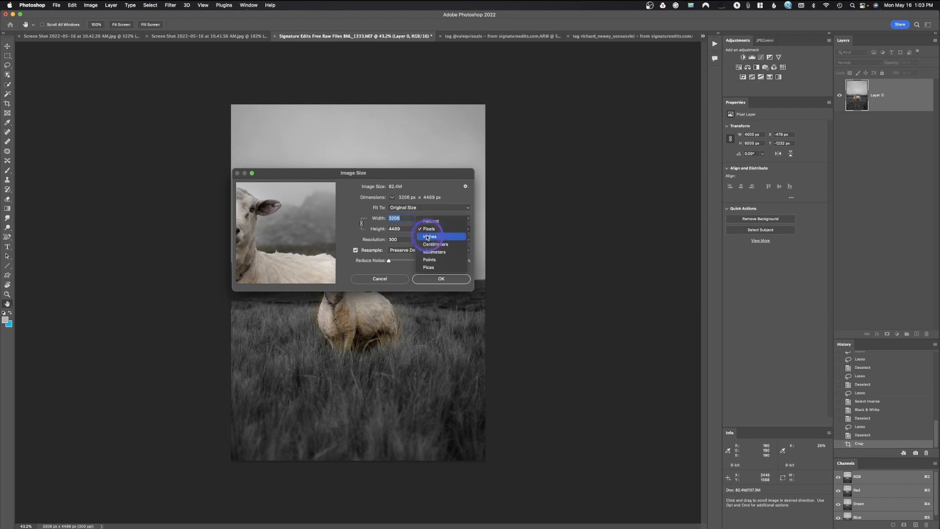
click(427, 237)
double_click(400, 228)
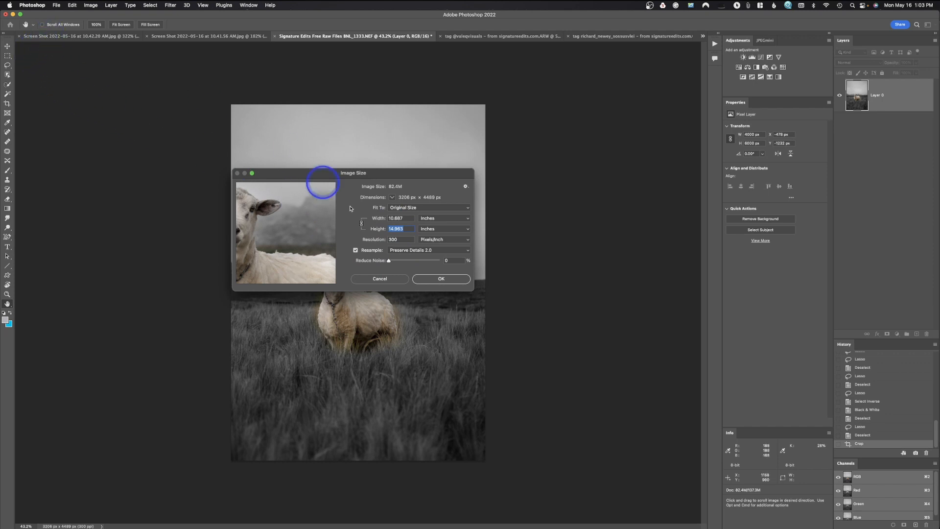
click(377, 277)
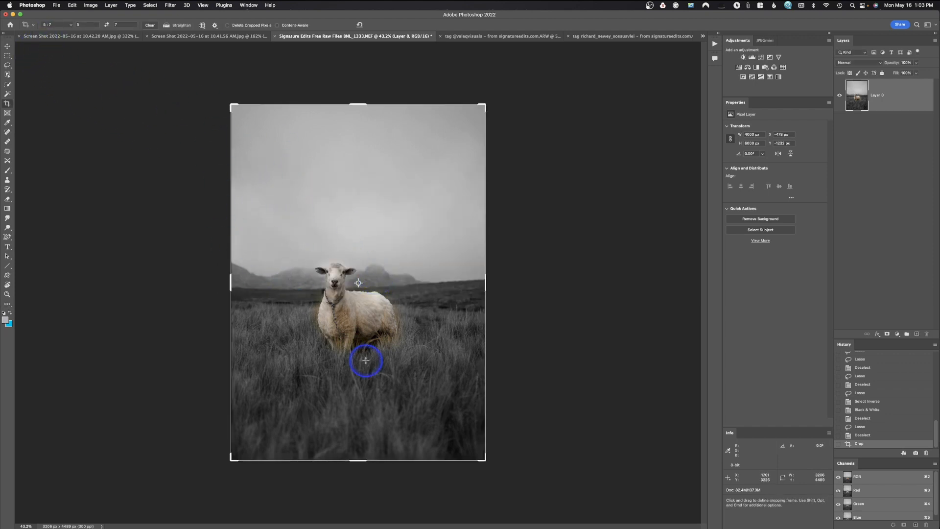
Resize the photo to 5 in wide at 300 px/in with Image Size, and undo the resize.
click(91, 5)
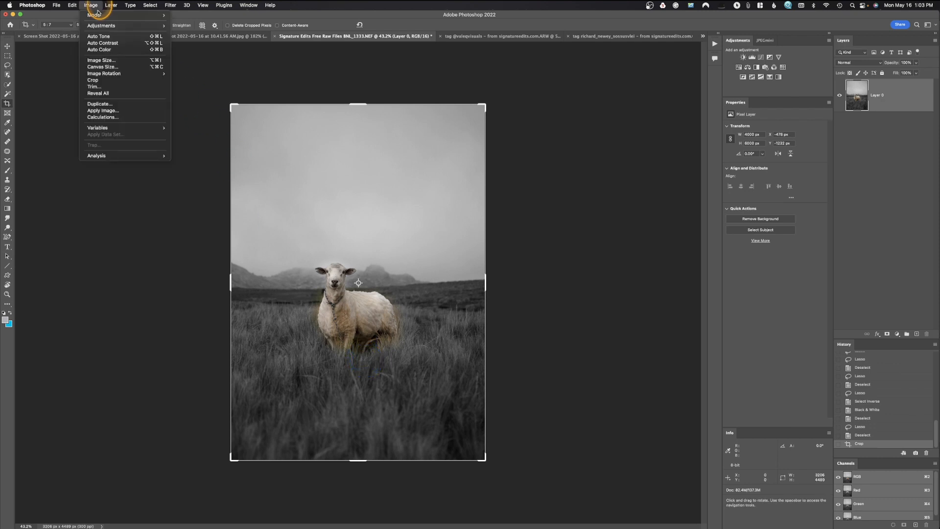
click(104, 61)
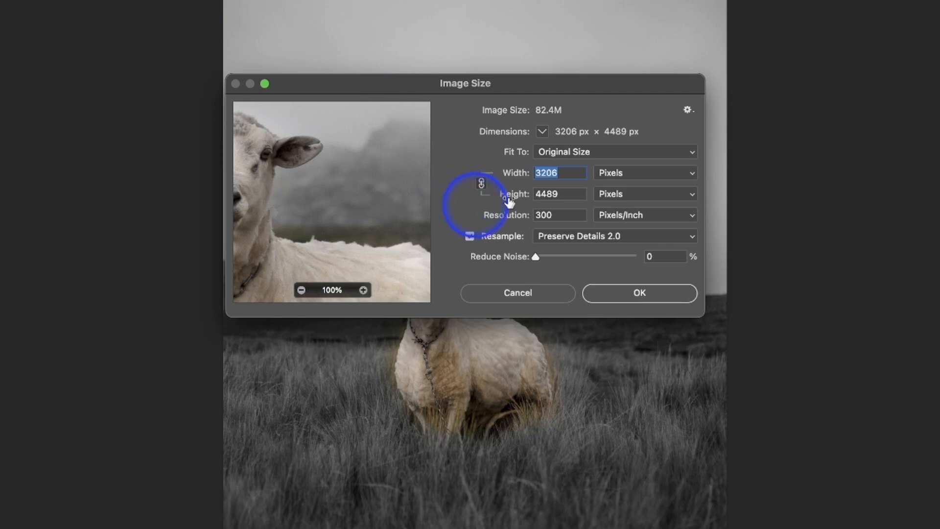
click(425, 213)
click(609, 187)
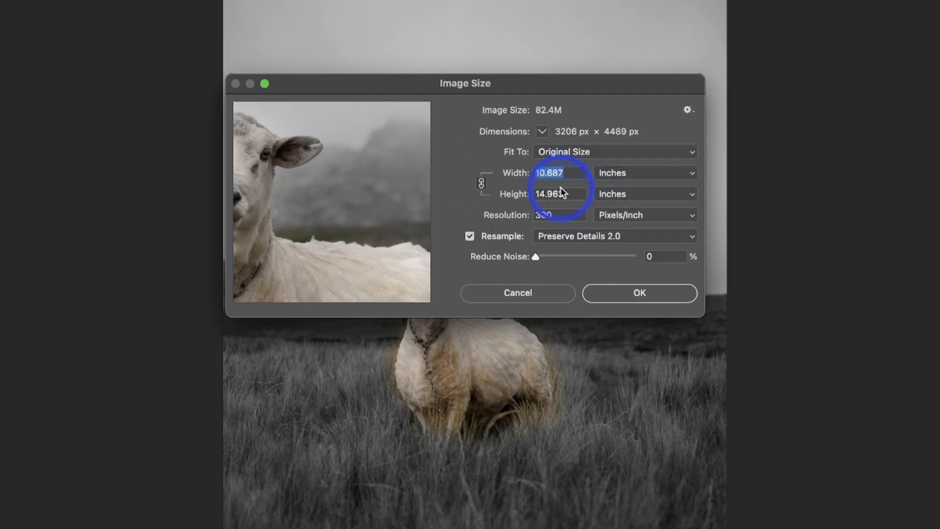
text(5)
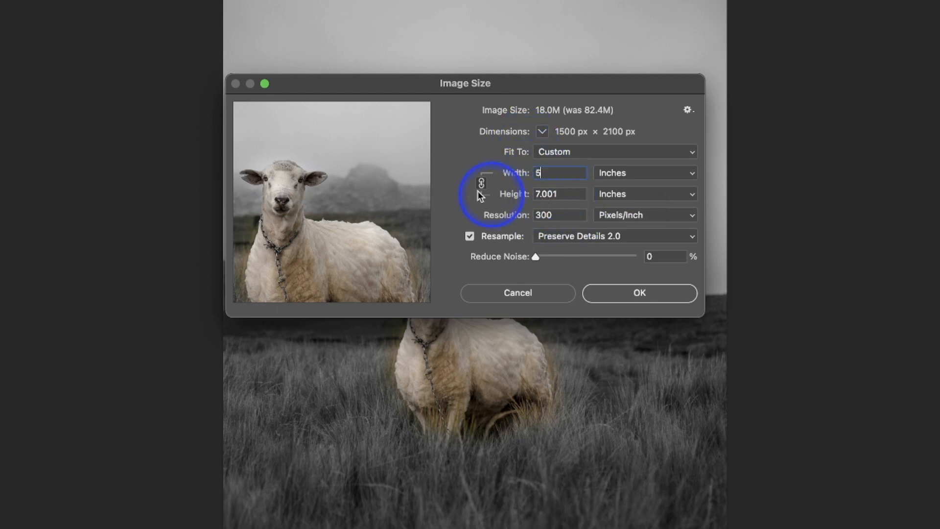
click(623, 298)
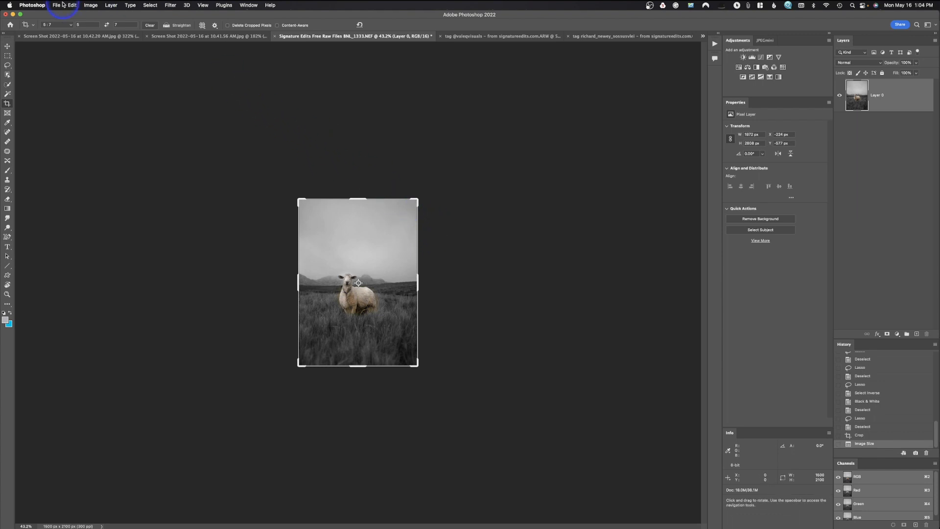
key(super+z)
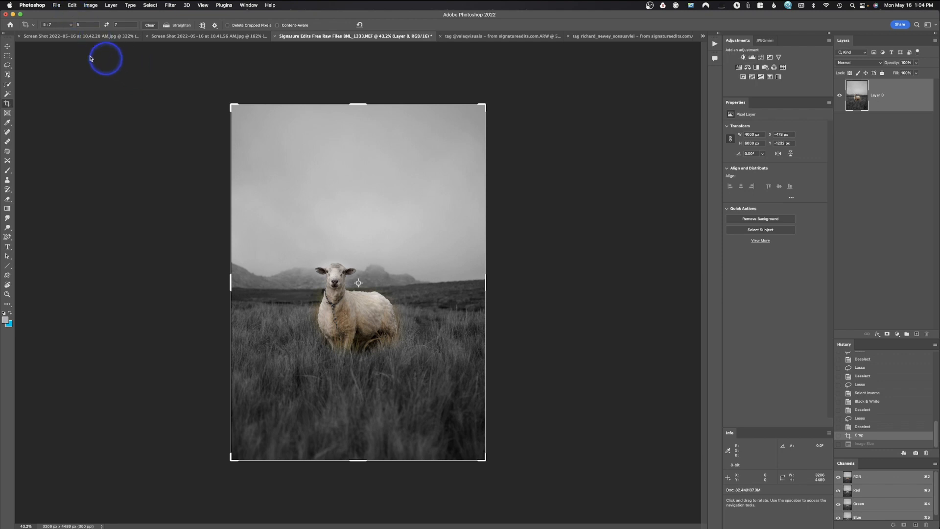
Reactivate the crop frame, clear its ratio values, and switch the crop to W x H x Resolution.
click(199, 69)
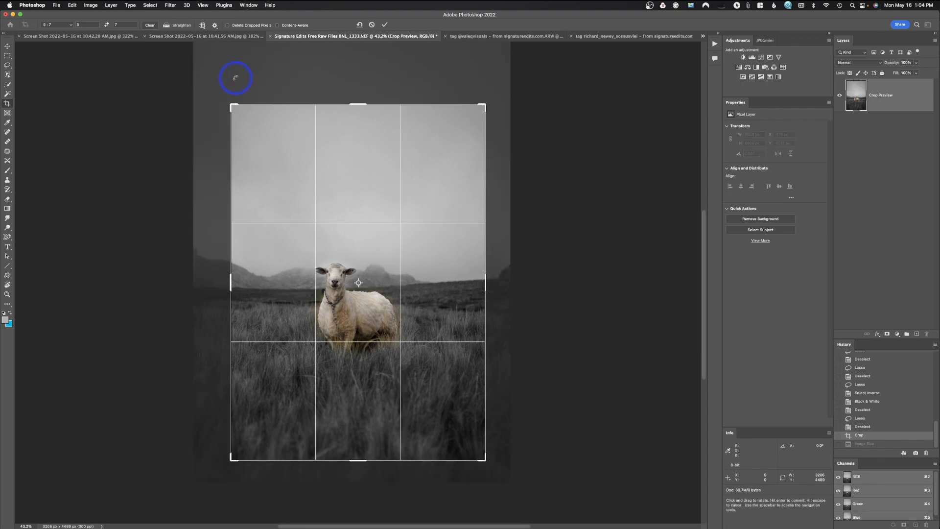
click(149, 25)
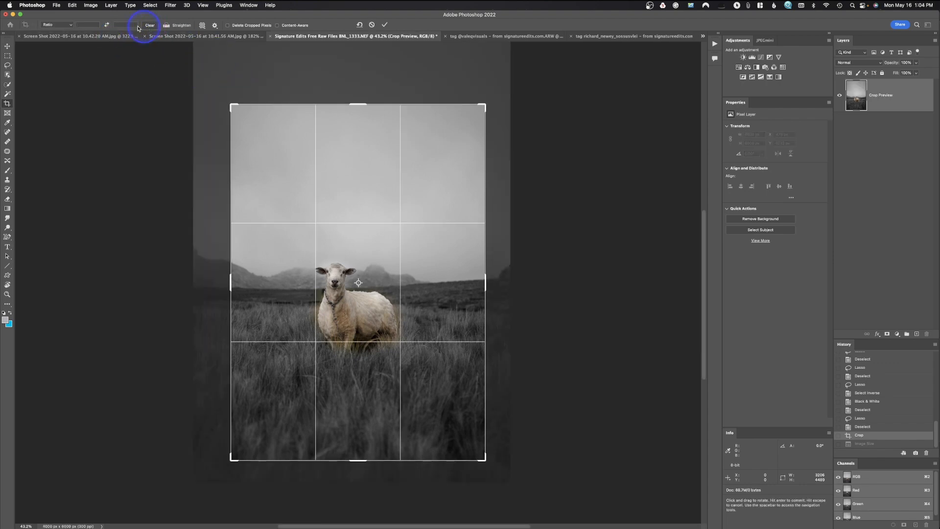
click(47, 24)
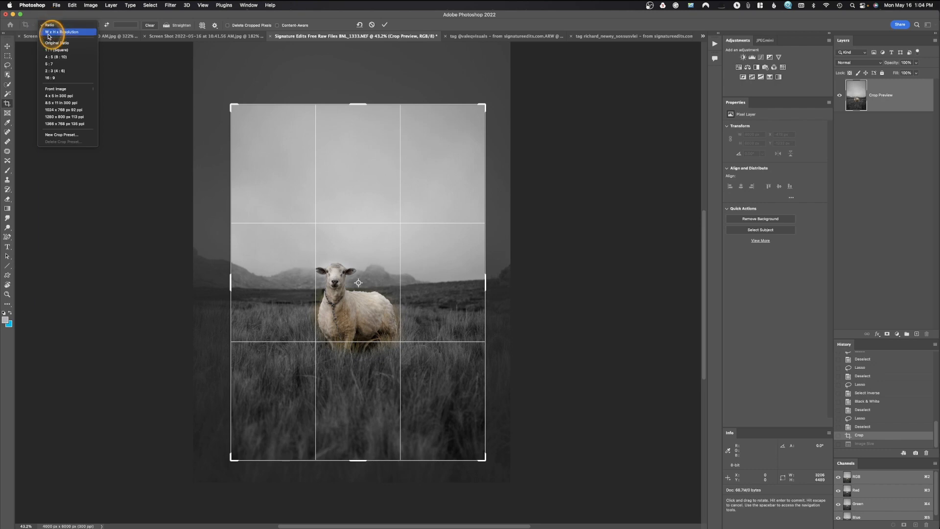
click(53, 35)
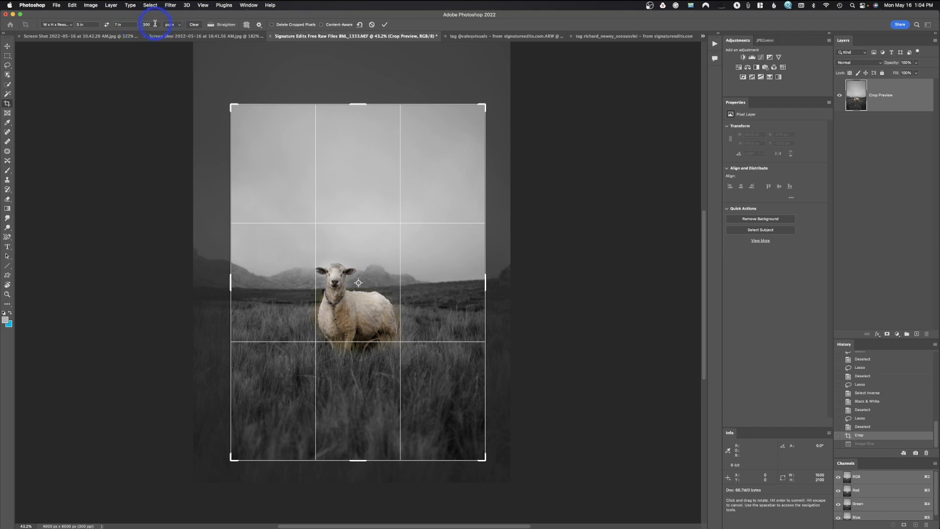
Set the crop width to 1000 px.
drag(154, 25, 136, 25)
double_click(83, 25)
text(1000)
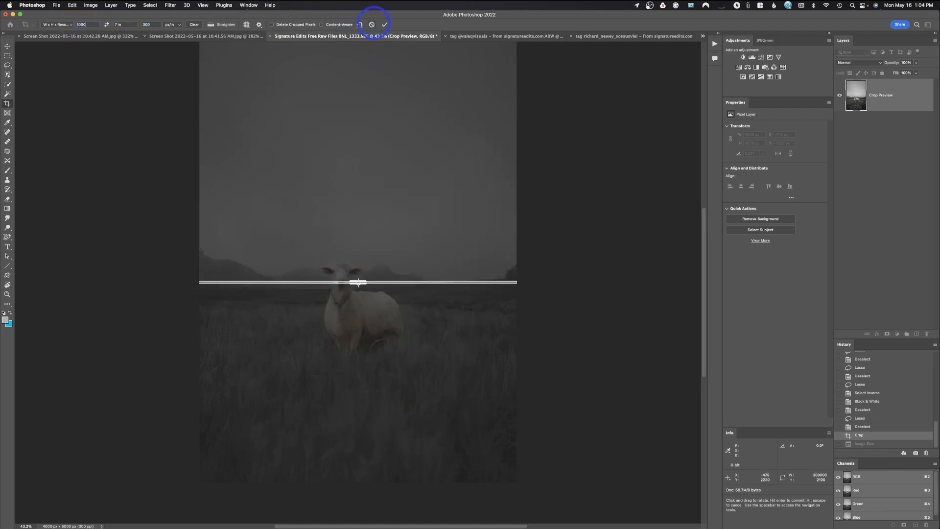
text( p)
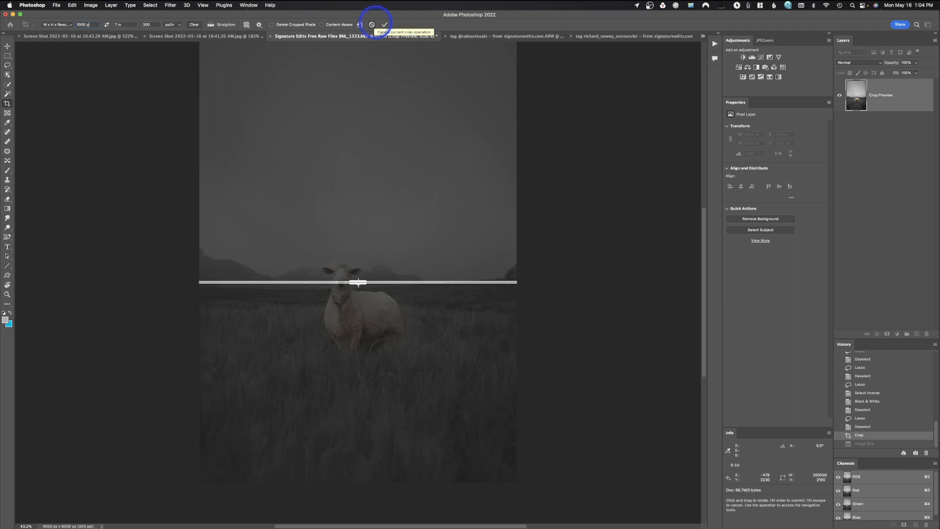
text(x)
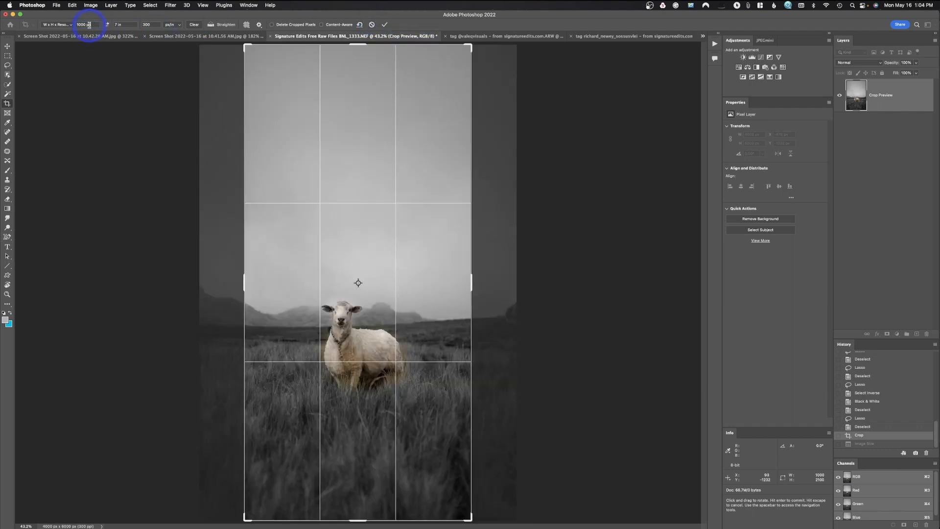
Set the crop height to 3000 px and change the crop width to 2000 px.
click(118, 25)
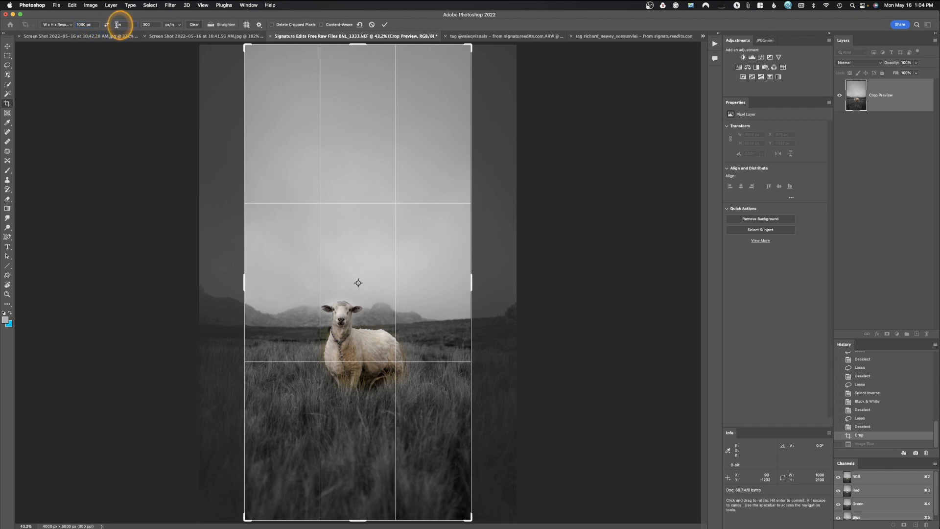
text(3)
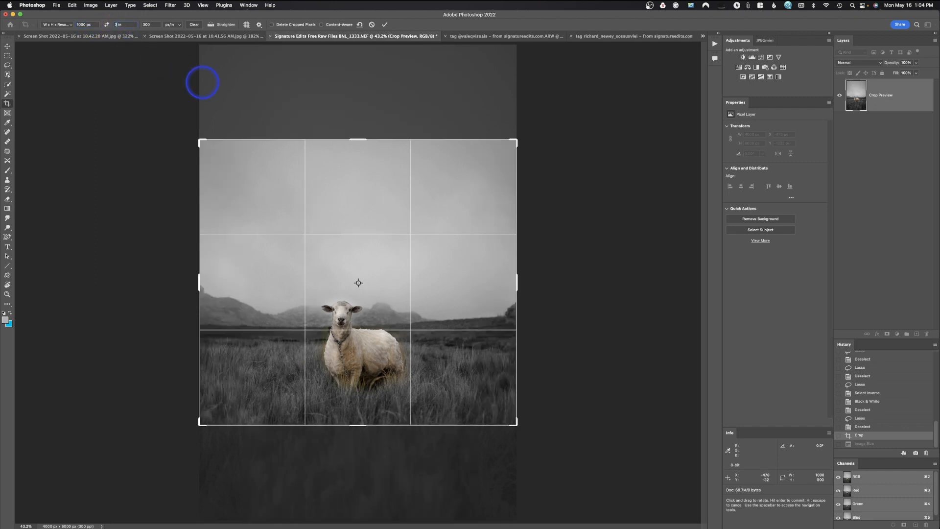
text(000)
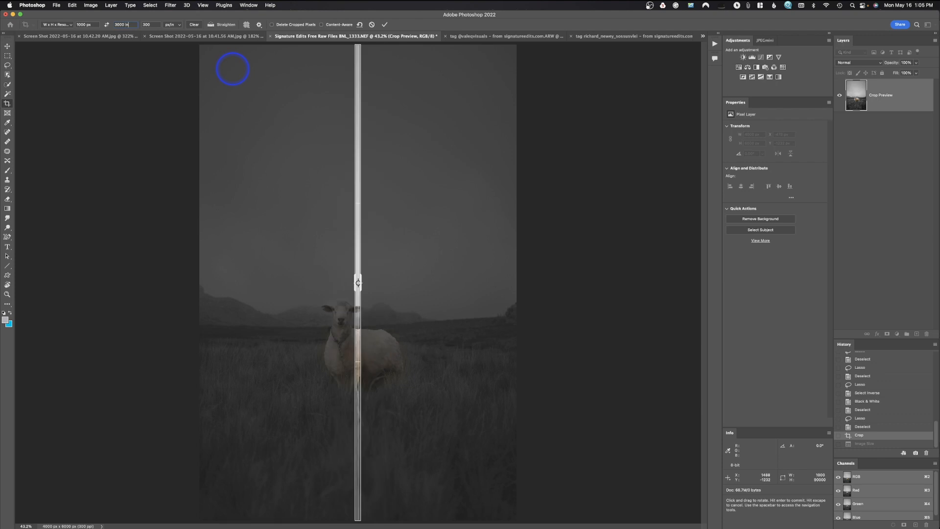
text(x)
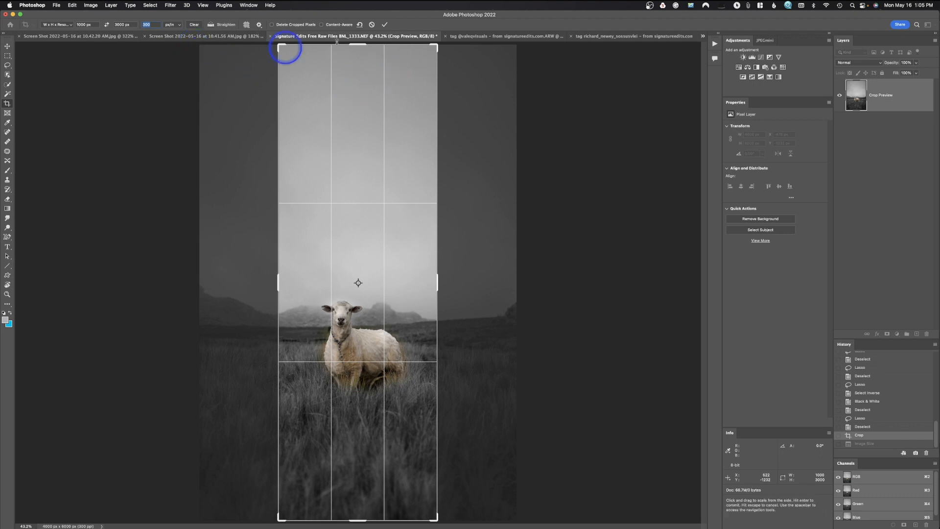
click(80, 24)
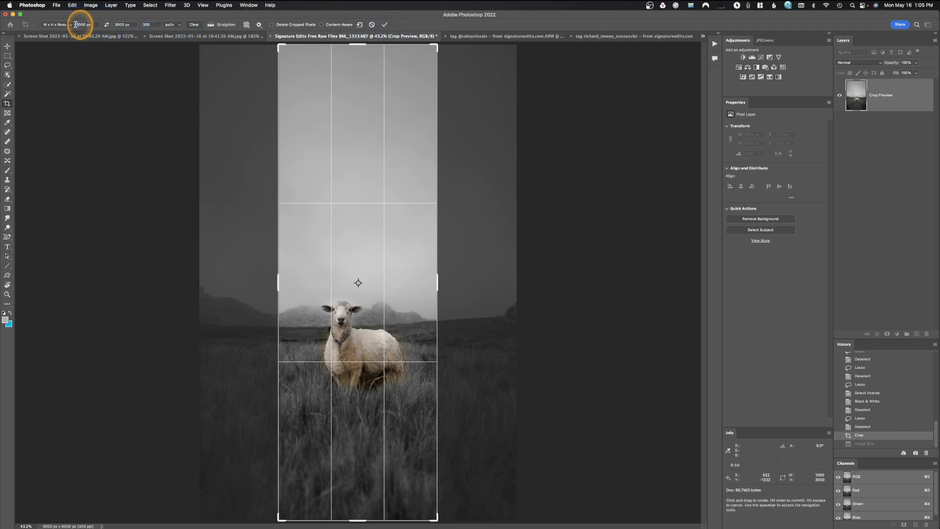
text(2)
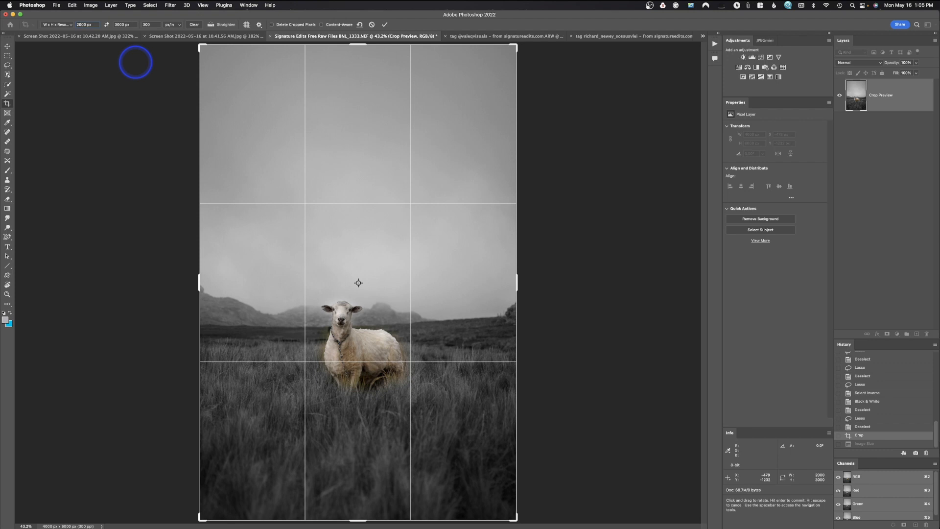
Shrink the 2000 by 3000 px crop frame around the sheep and apply the crop.
drag(513, 47, 487, 73)
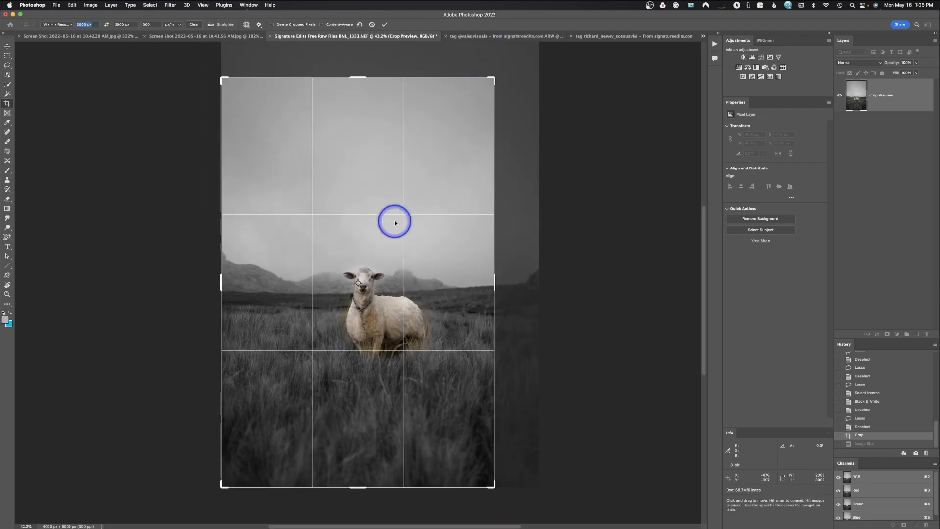
key(Return)
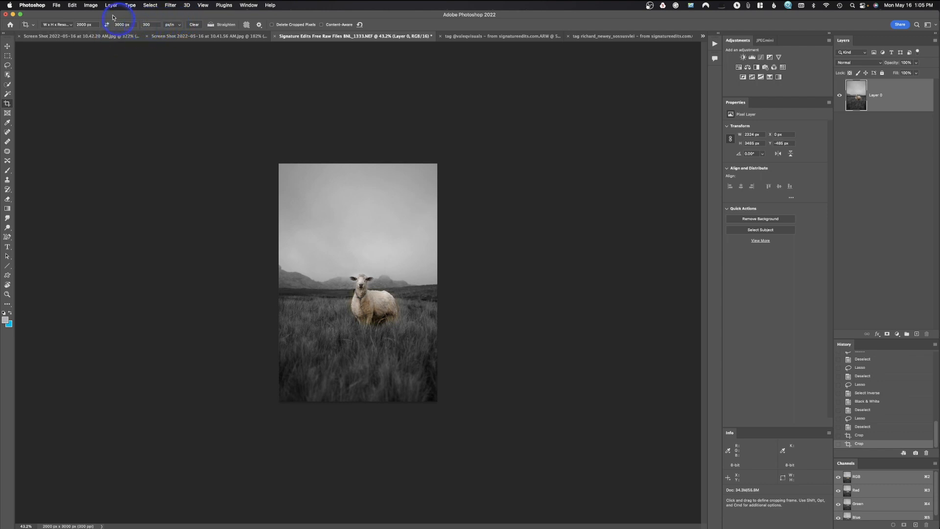
Open Image Size for the cropped sheep photo and switch its dimensions from inches to pixels.
click(91, 5)
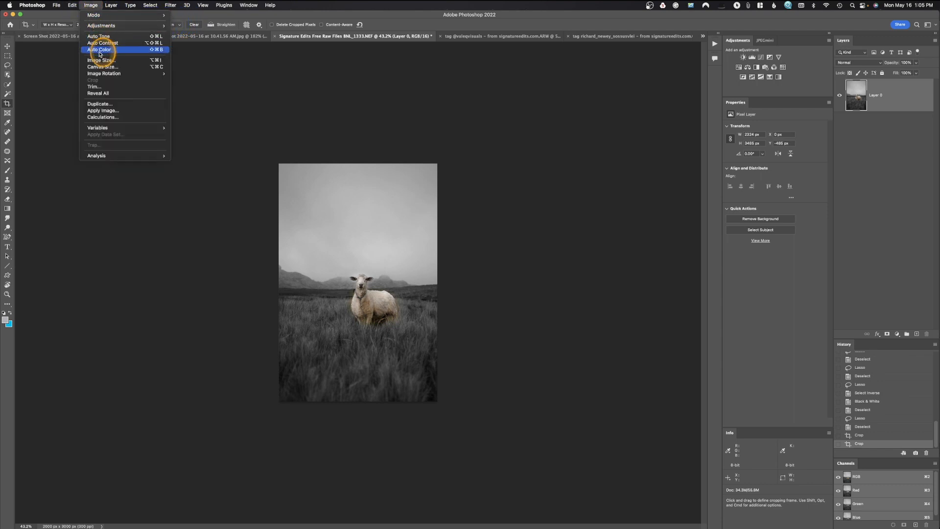
click(101, 60)
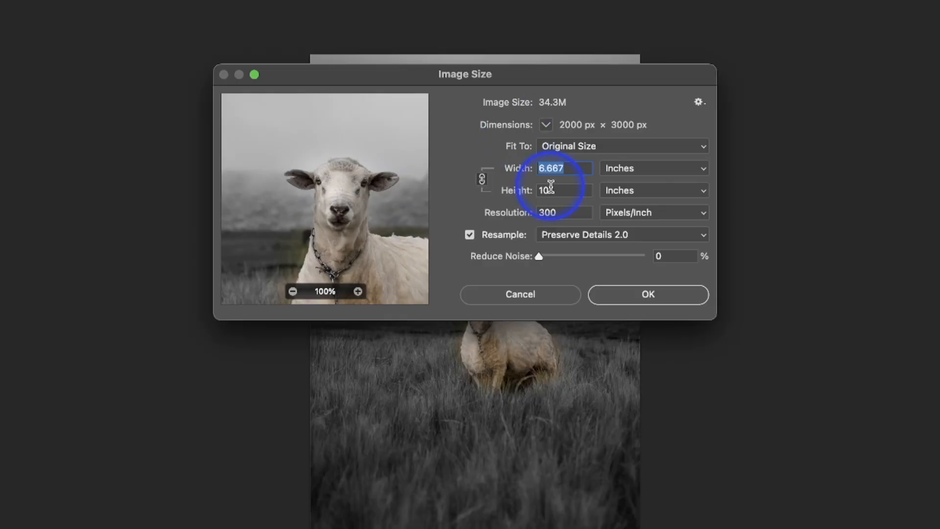
click(639, 186)
click(639, 178)
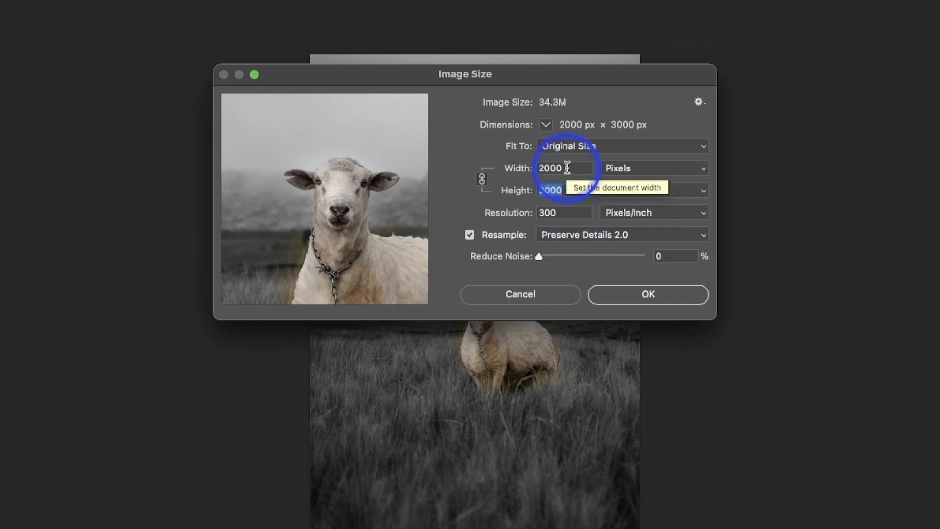
Set the image resolution to 1 pixel/inch, restore the width to 2000 px, and apply the new image size.
click(545, 214)
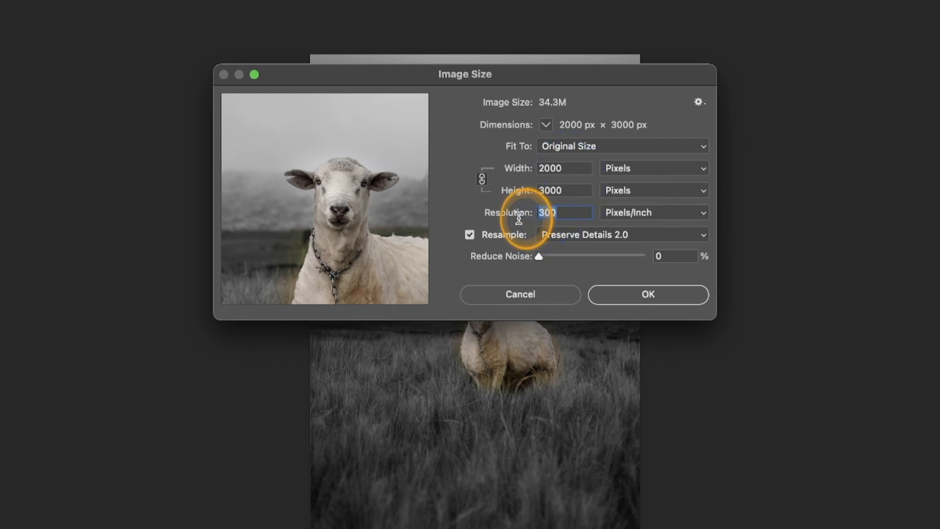
text(1)
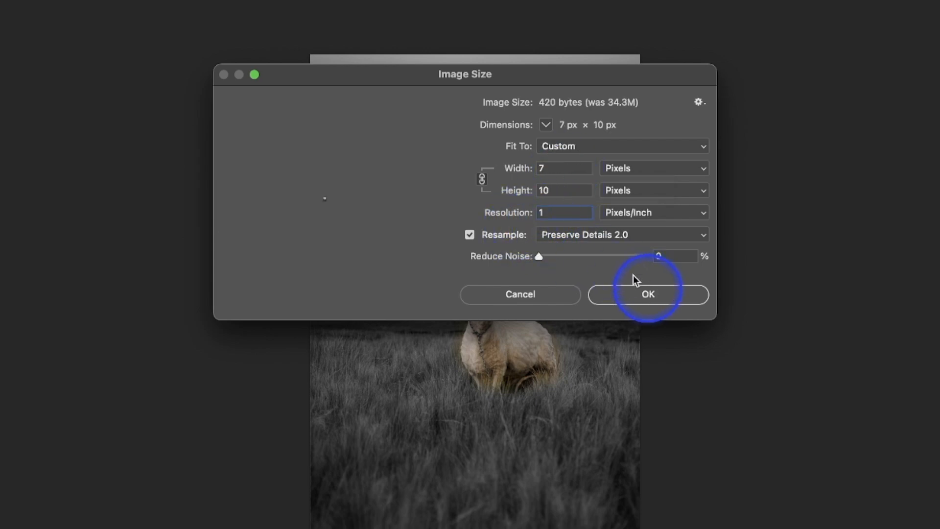
click(563, 167)
text(2000)
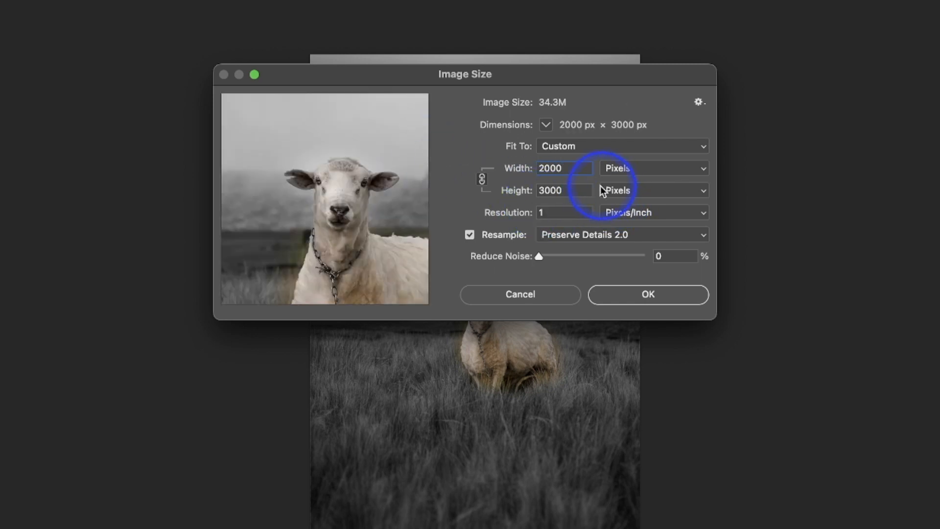
click(690, 299)
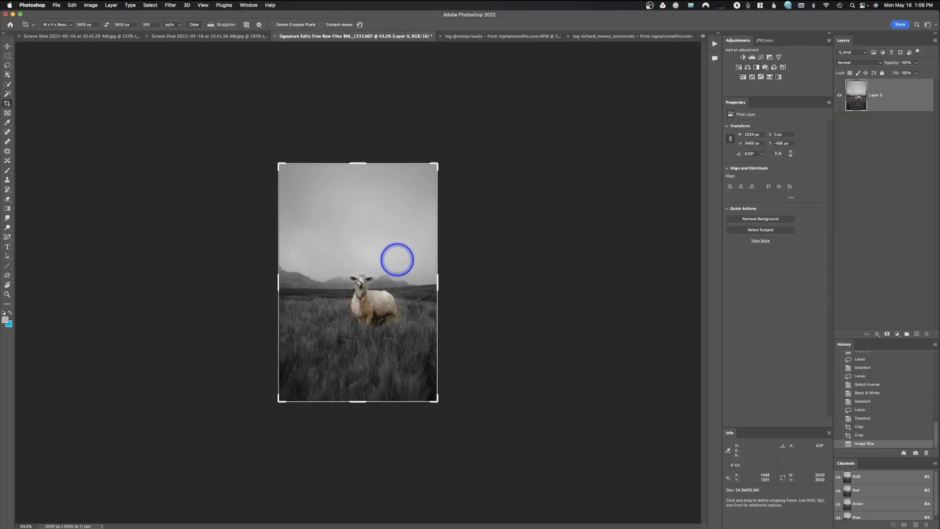
Leave cropping by switching to the Lasso tool and display the sheep photo at 100%.
click(7, 65)
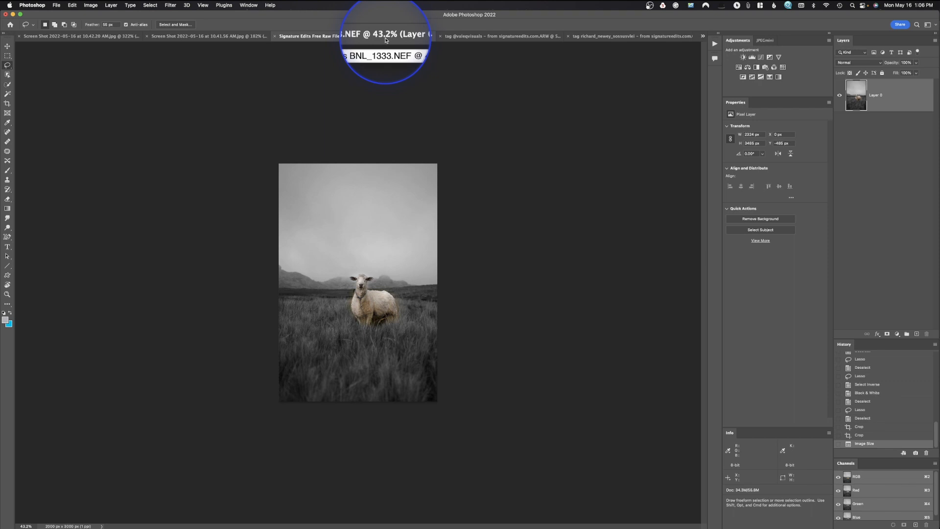
click(204, 5)
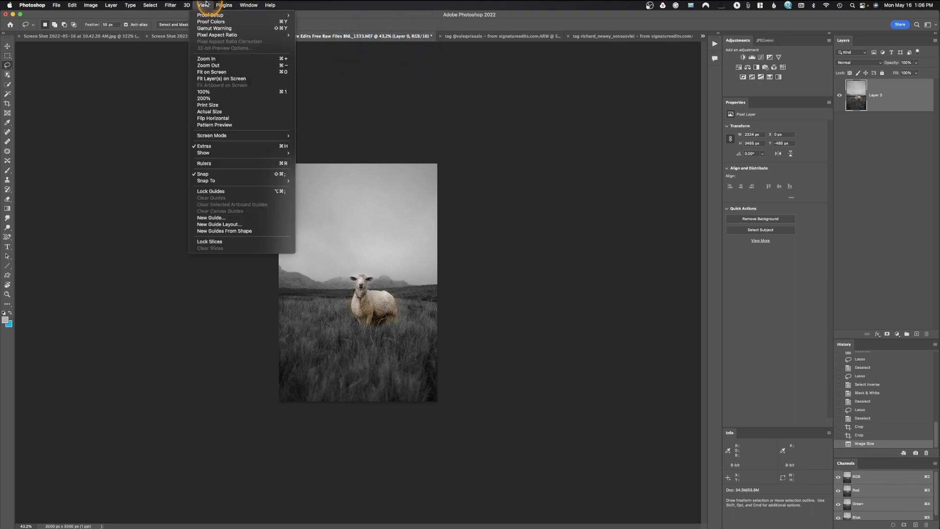
click(210, 92)
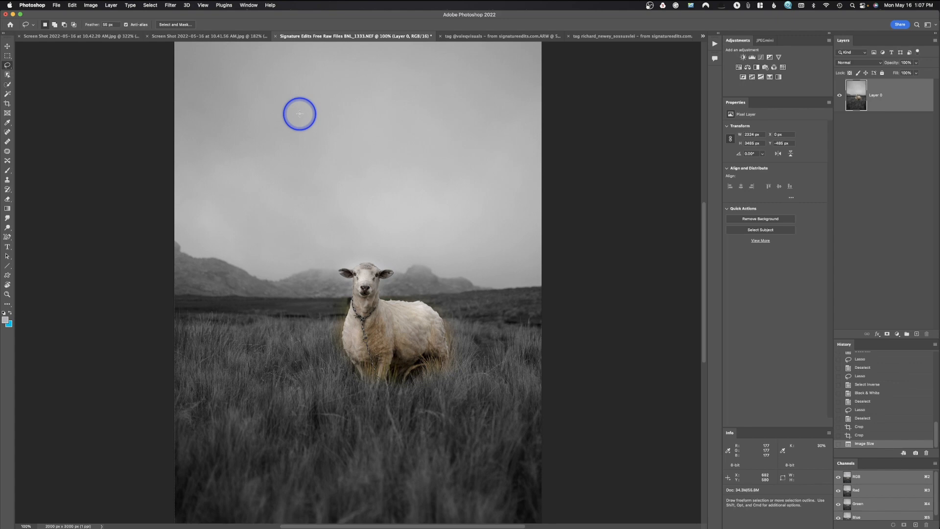
Open the Smart Sharpen filter for the sheep photo and compare sharpening amounts of 103% and 43%.
click(172, 5)
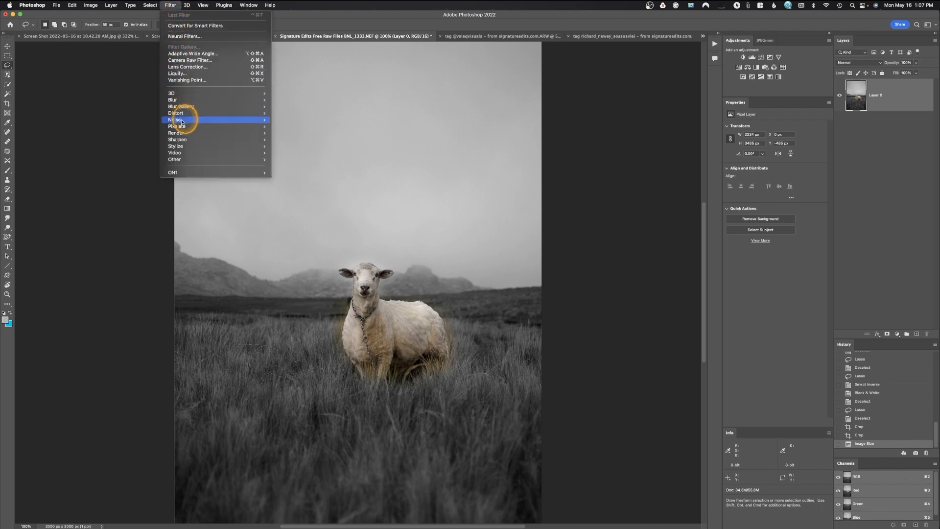
mouse_move(183, 143)
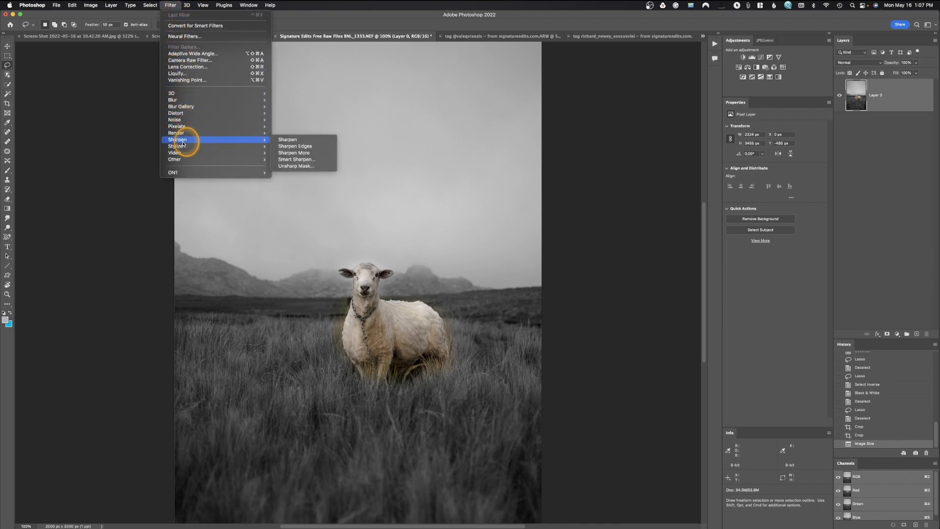
click(303, 160)
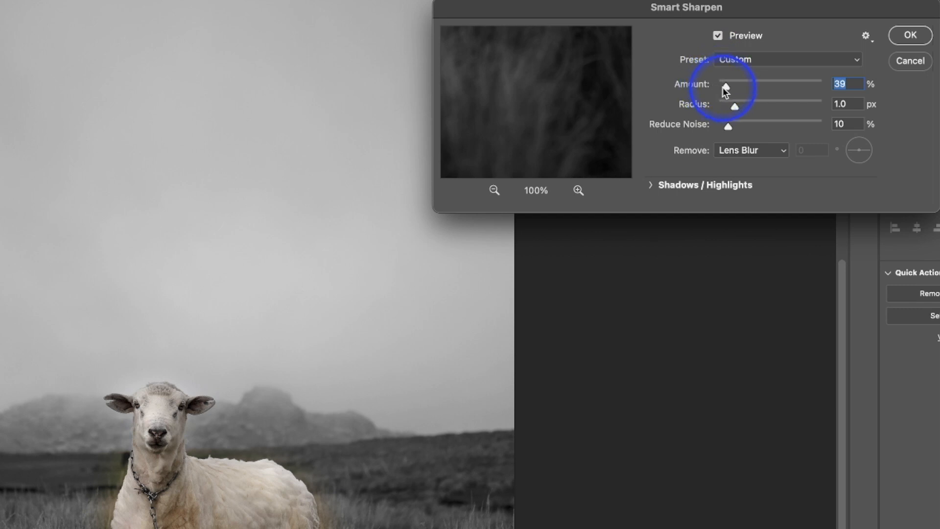
mouse_move(725, 88)
mouse_down()
mouse_move(786, 90)
mouse_move(739, 89)
mouse_up()
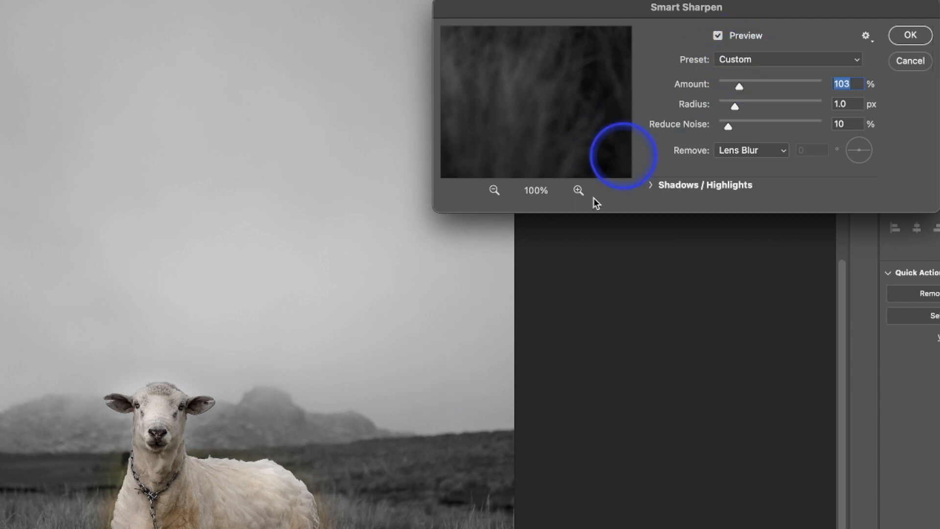
drag(742, 87, 726, 89)
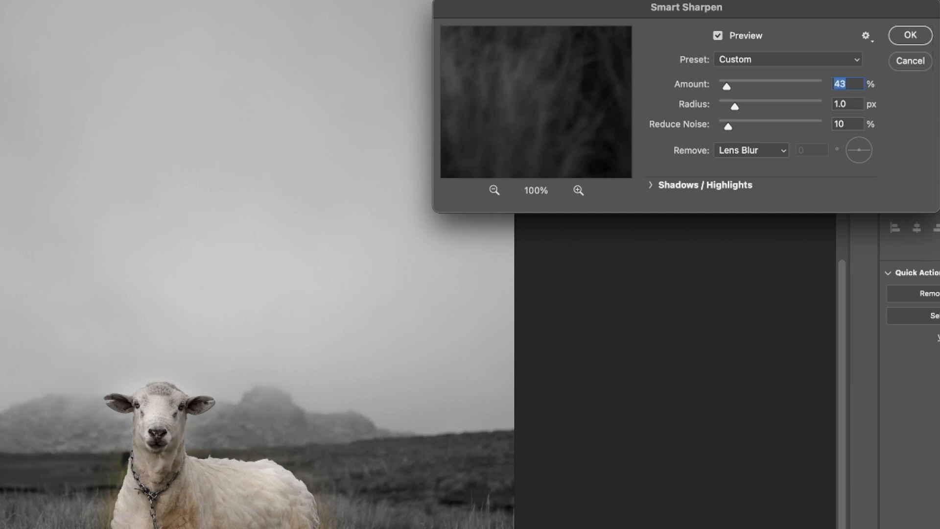
Try an exaggerated Smart Sharpen amount of 262%.
drag(745, 85, 774, 86)
click(616, 472)
click(460, 520)
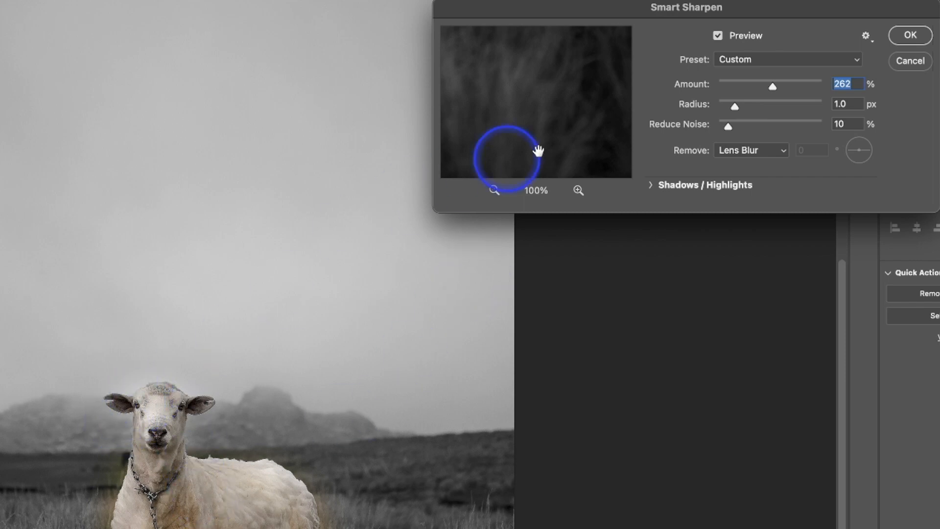
Lower the Smart Sharpen amount to 43% and apply the filter to the sheep photo.
mouse_move(720, 88)
mouse_down()
mouse_move(713, 94)
mouse_move(739, 91)
mouse_move(730, 91)
mouse_up()
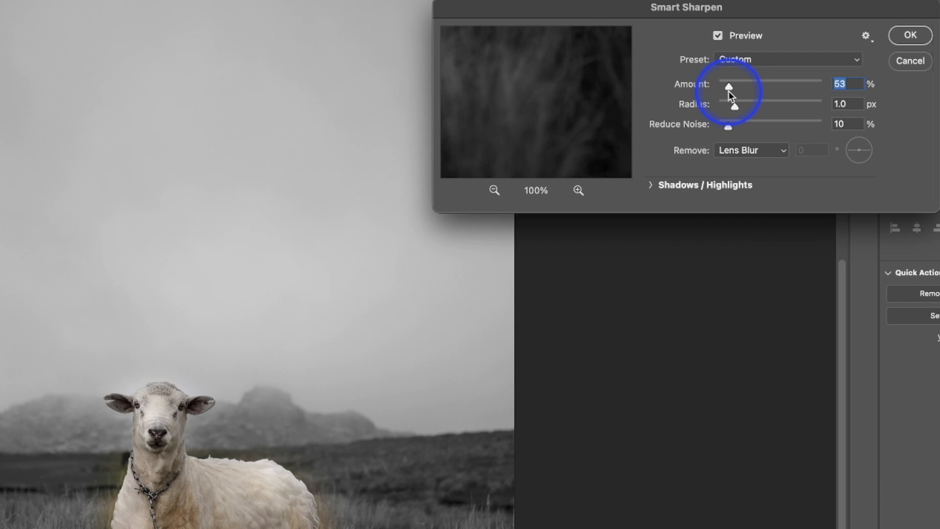
drag(729, 86, 726, 87)
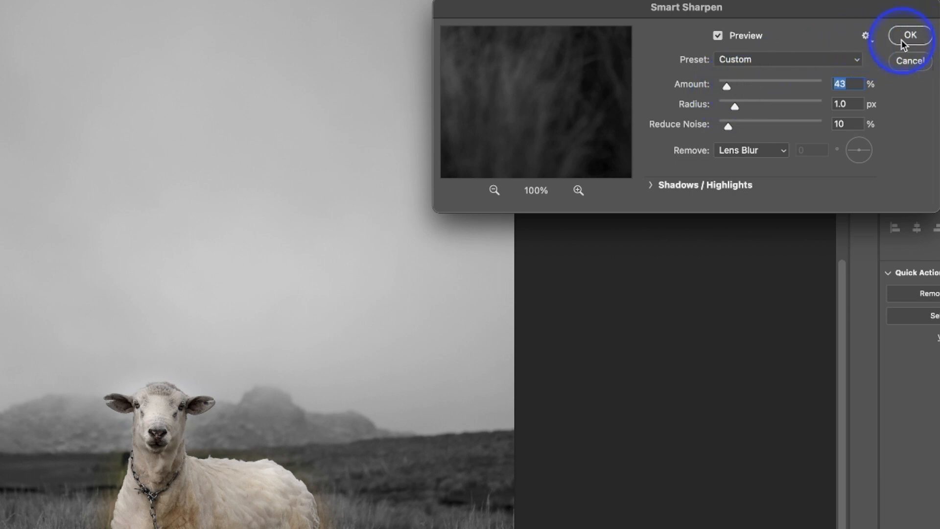
click(904, 41)
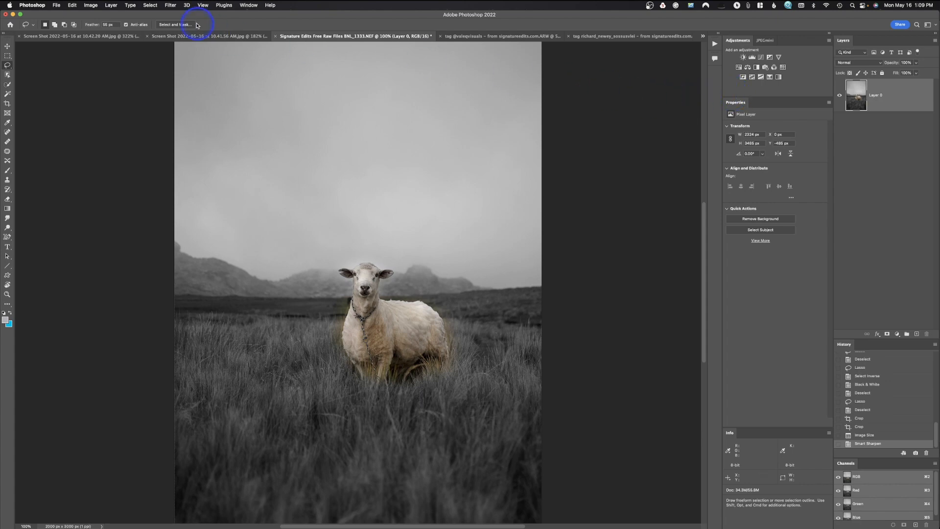
Start saving a copy of the sheep photo, naming it "whatever" with Downloads as the destination.
click(56, 5)
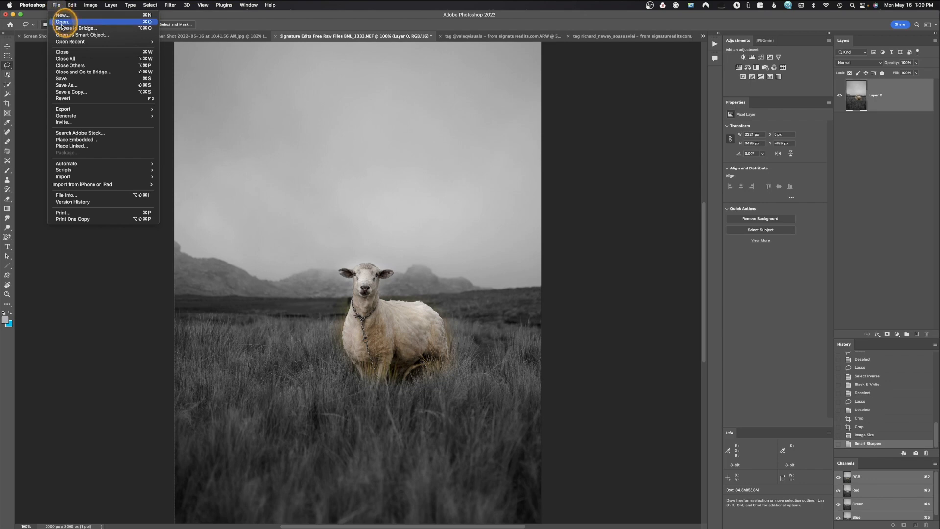
click(69, 93)
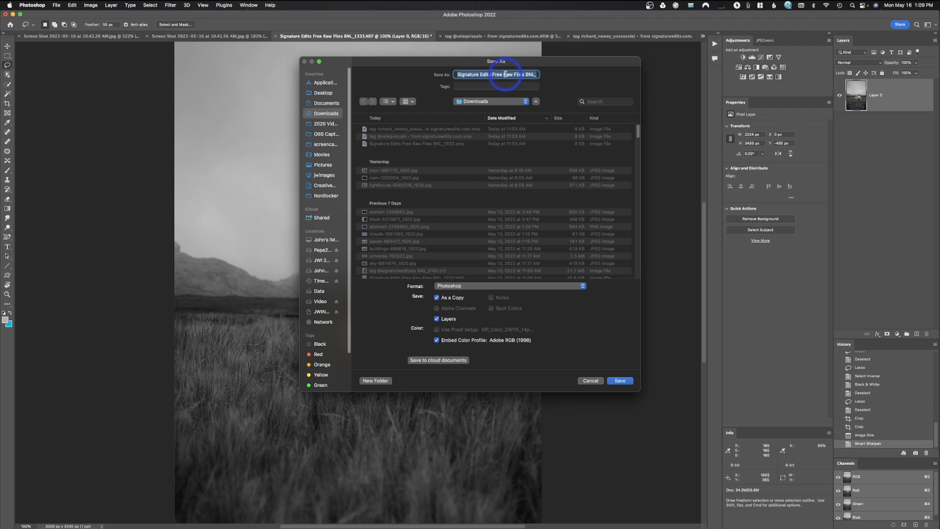
text(whatever.psd)
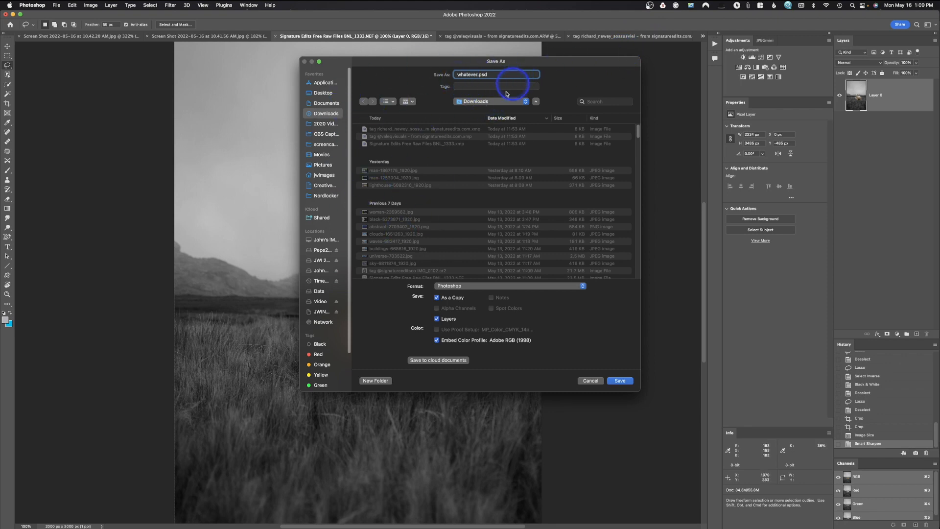
click(500, 105)
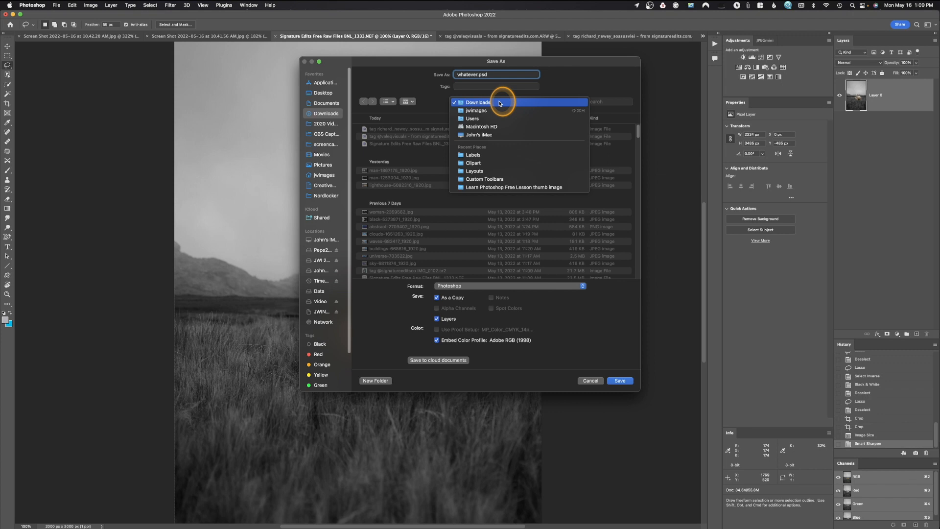
click(499, 103)
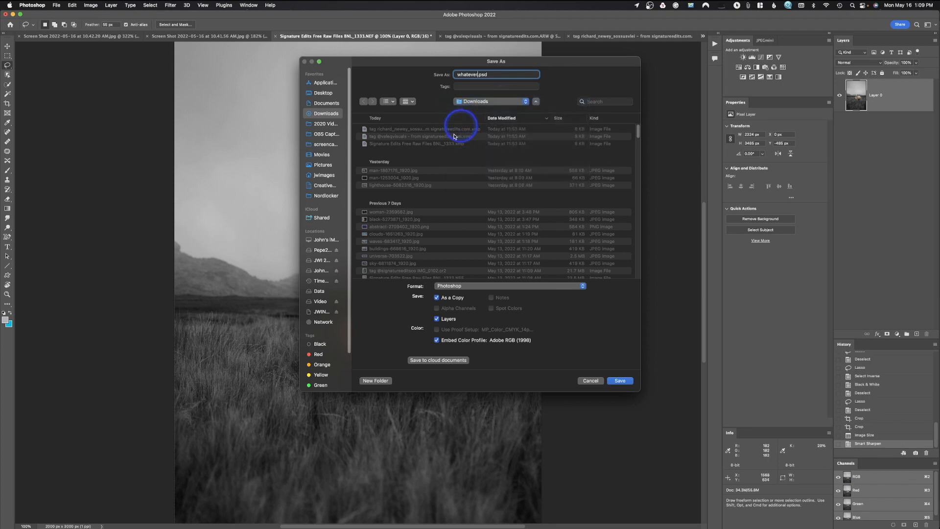
Change the copy's format to JPEG and save whatever.jpg at Maximum quality 11 with the Baseline ("Standard") option.
click(452, 286)
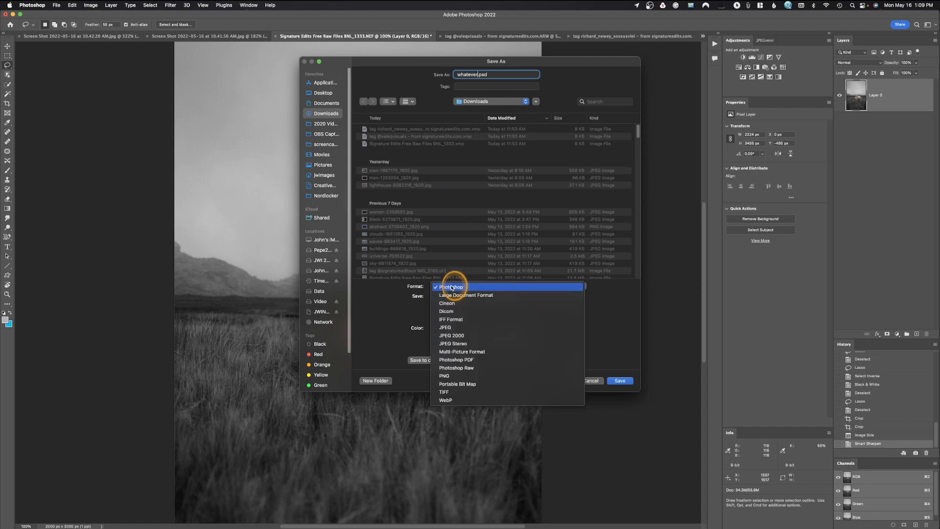
click(458, 327)
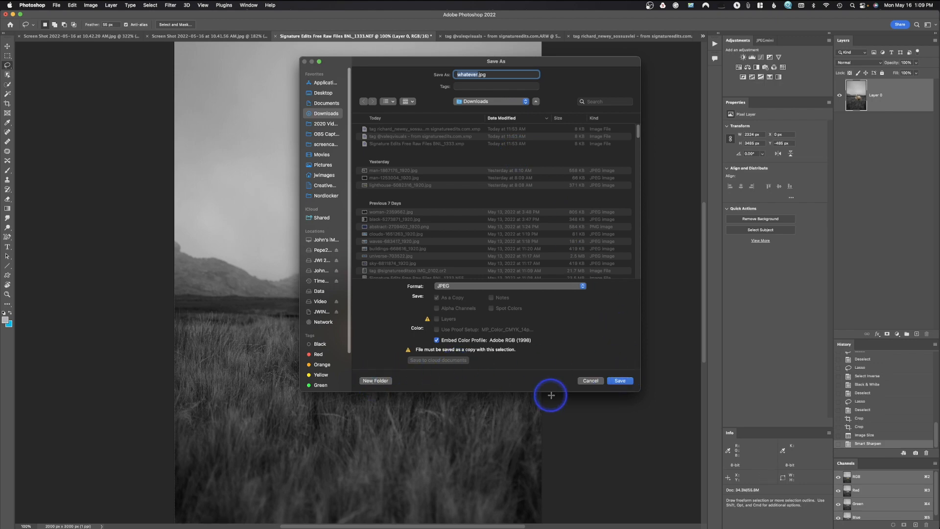
click(621, 381)
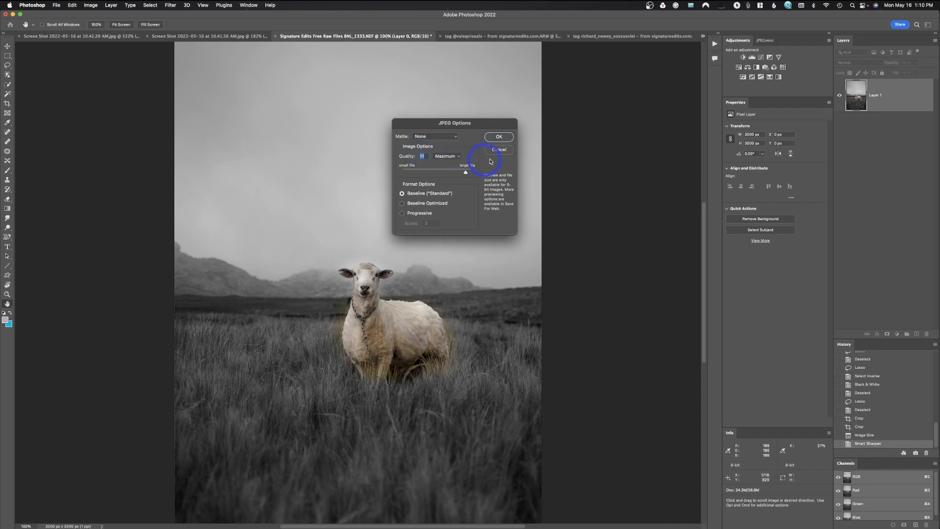
click(507, 138)
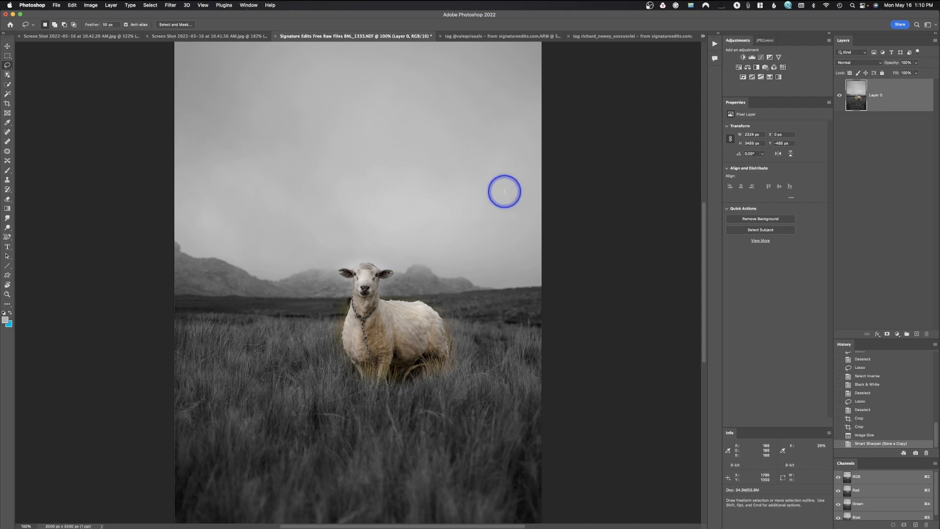
Close the edited sheep document and open the saved whatever.jpg from the Downloads folder.
key(super+w)
click(488, 199)
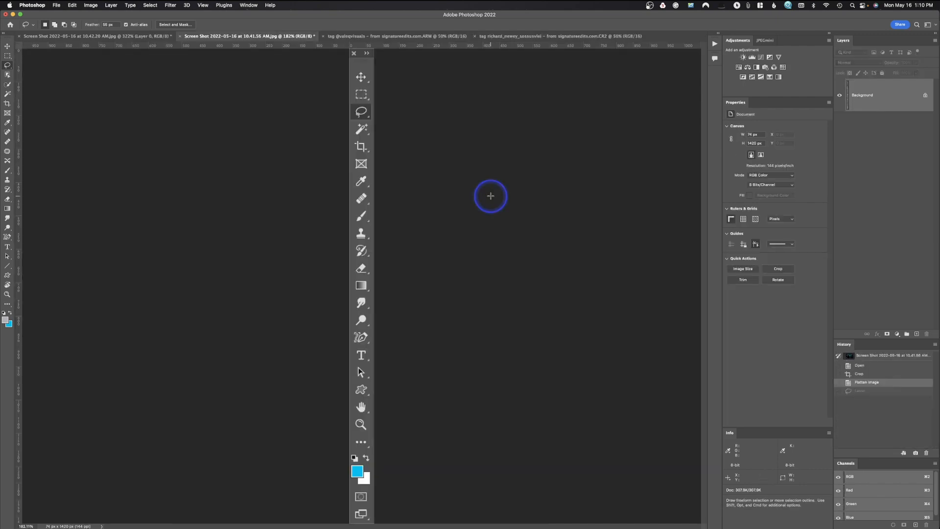
key(super+o)
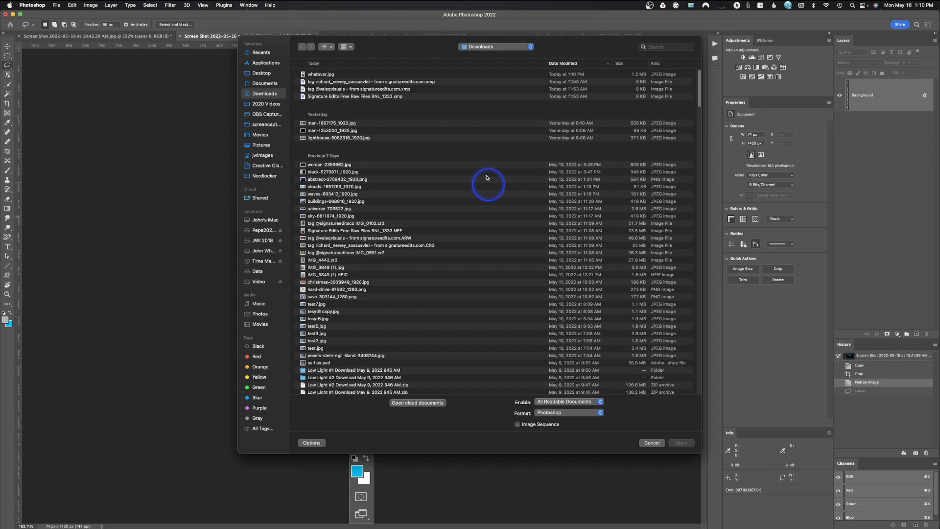
click(321, 75)
click(681, 443)
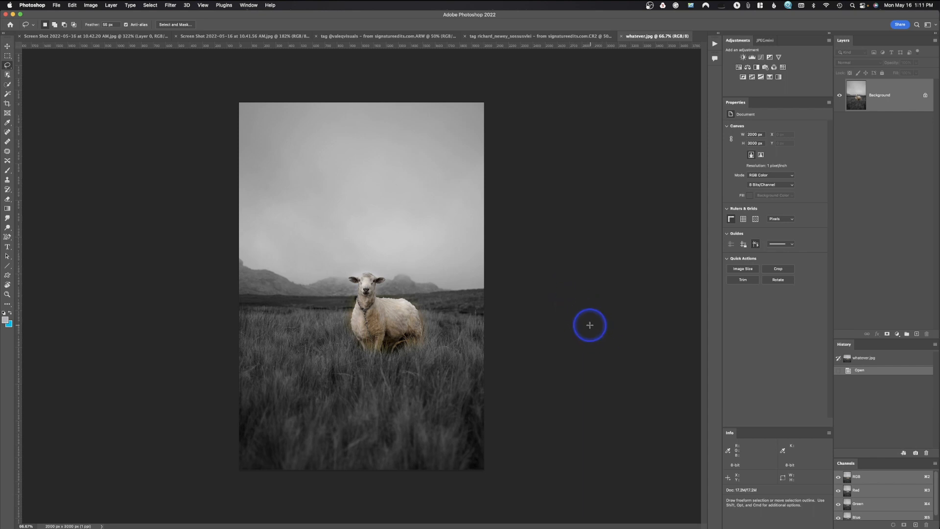
Switch to the seated woman's portrait and apply Curves, lifting the shadows at input 42 and setting a midtone point at input 113, output 123.
click(431, 36)
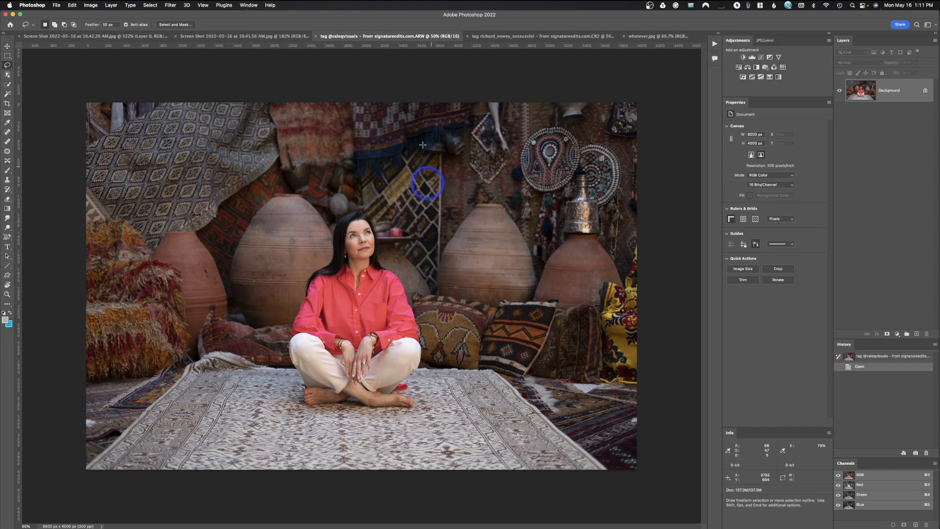
click(91, 5)
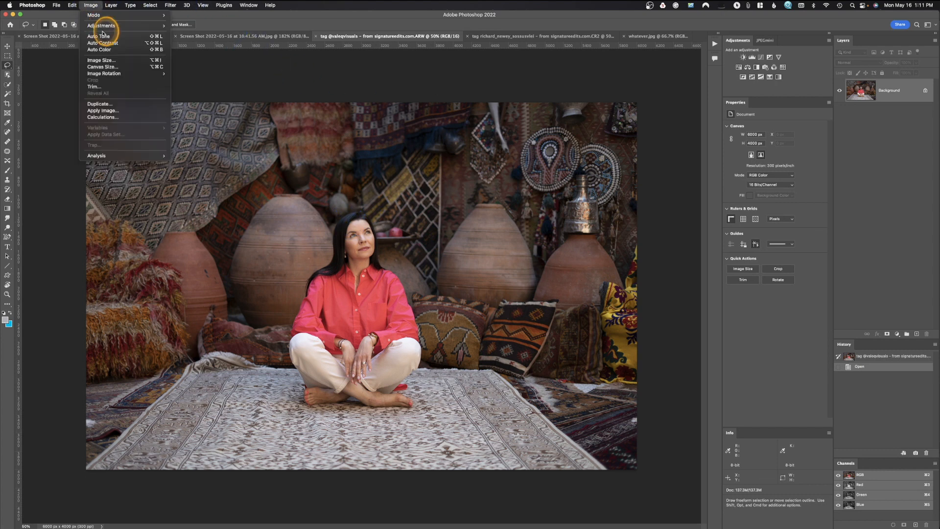
mouse_move(113, 26)
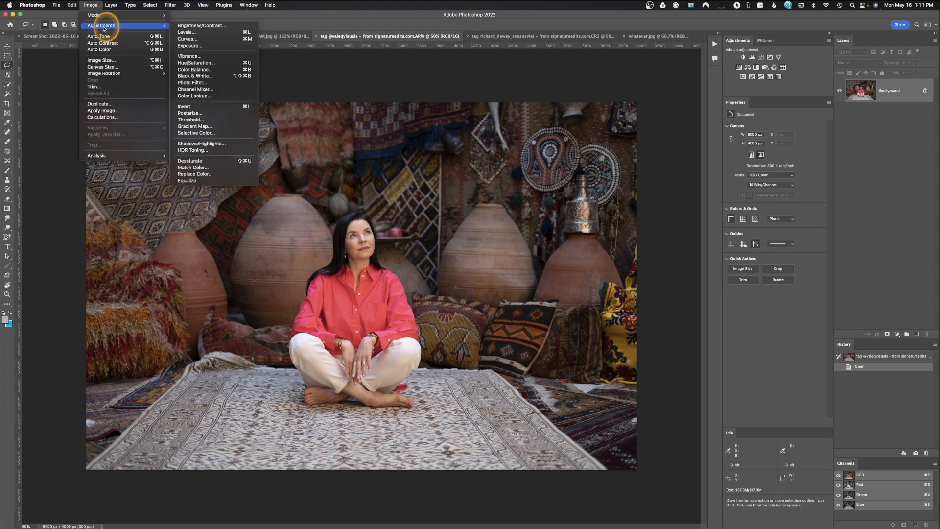
click(199, 39)
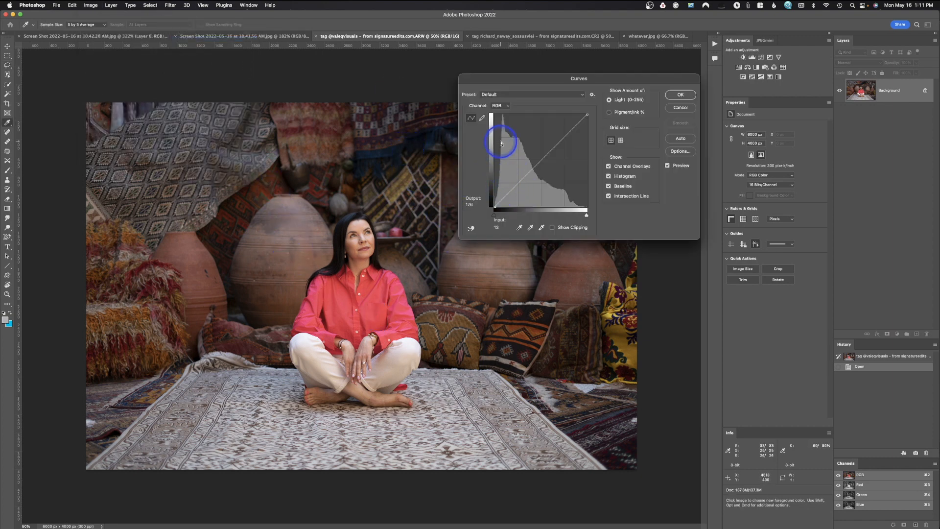
click(511, 187)
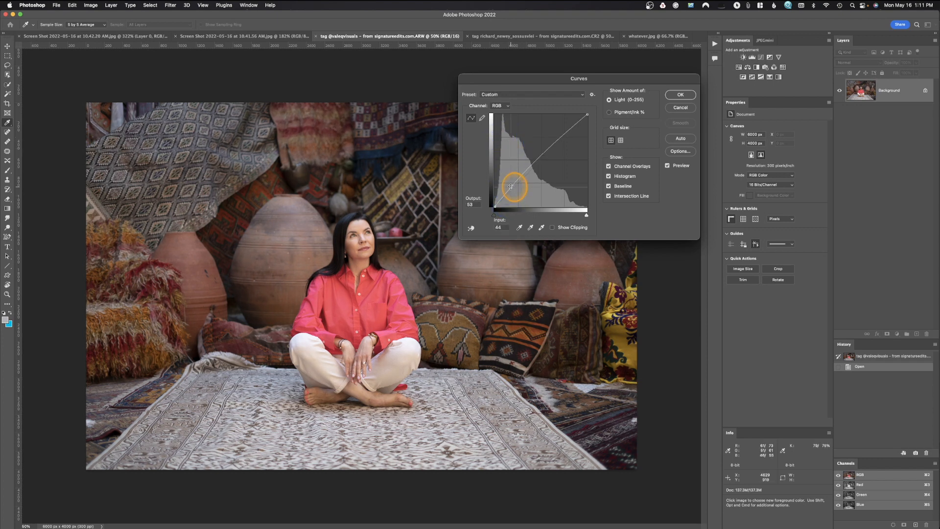
drag(511, 187, 511, 187)
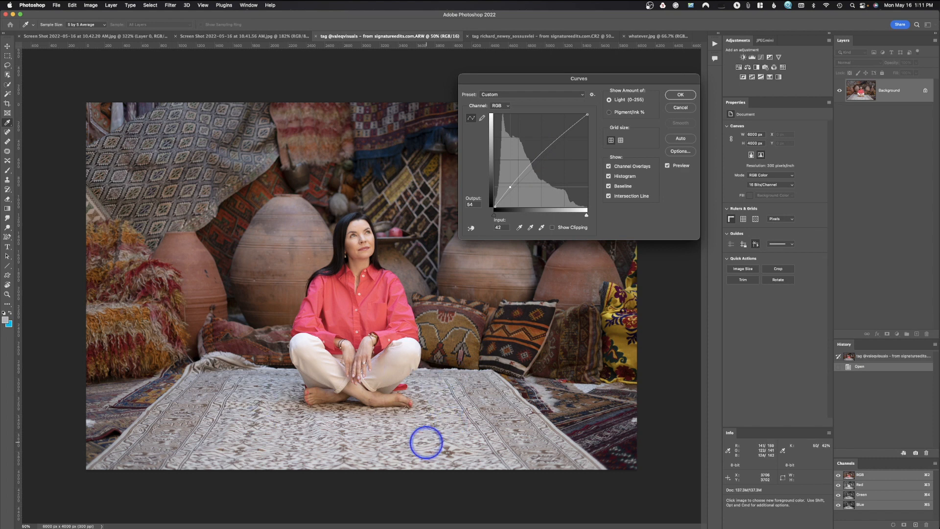
click(535, 161)
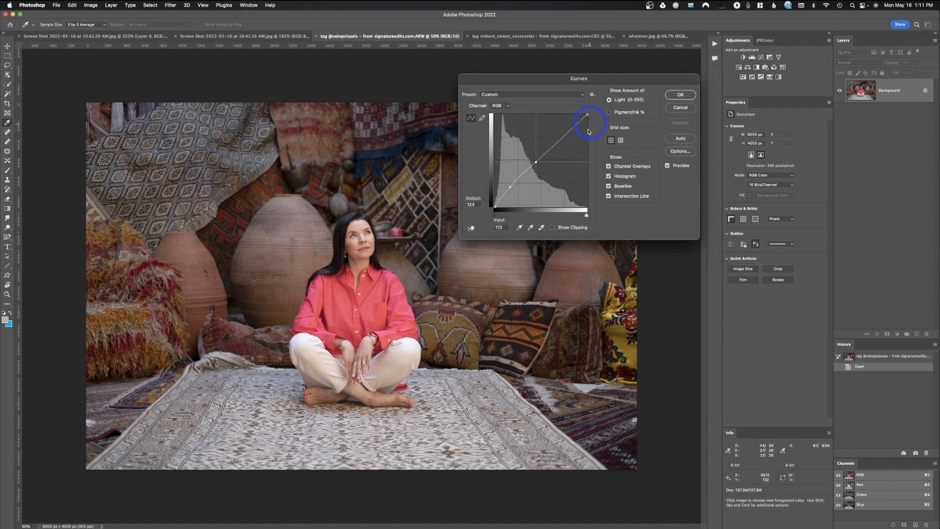
click(680, 95)
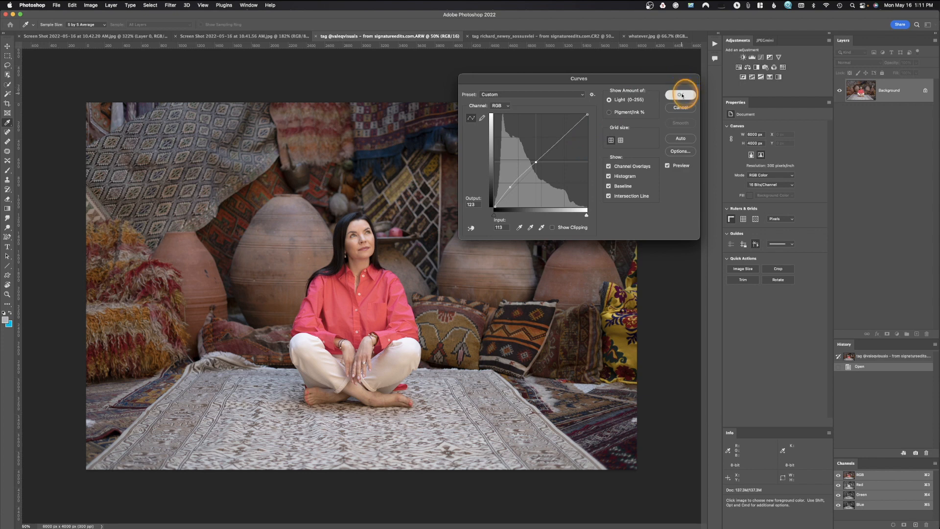
Draw a freehand Lasso selection around the woman's face and neck.
key(l)
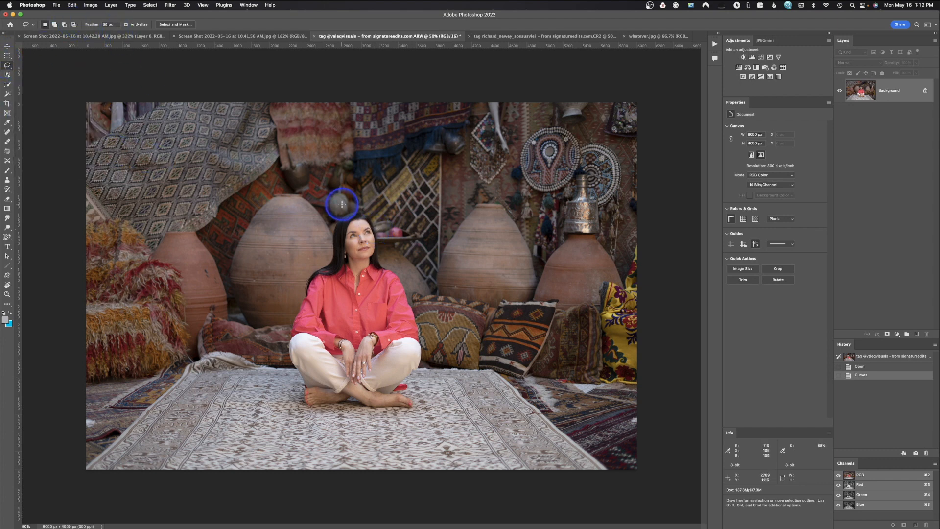
drag(358, 220, 355, 221)
mouse_move(351, 223)
mouse_down()
mouse_move(346, 263)
mouse_move(363, 277)
mouse_move(373, 233)
mouse_move(359, 218)
mouse_up()
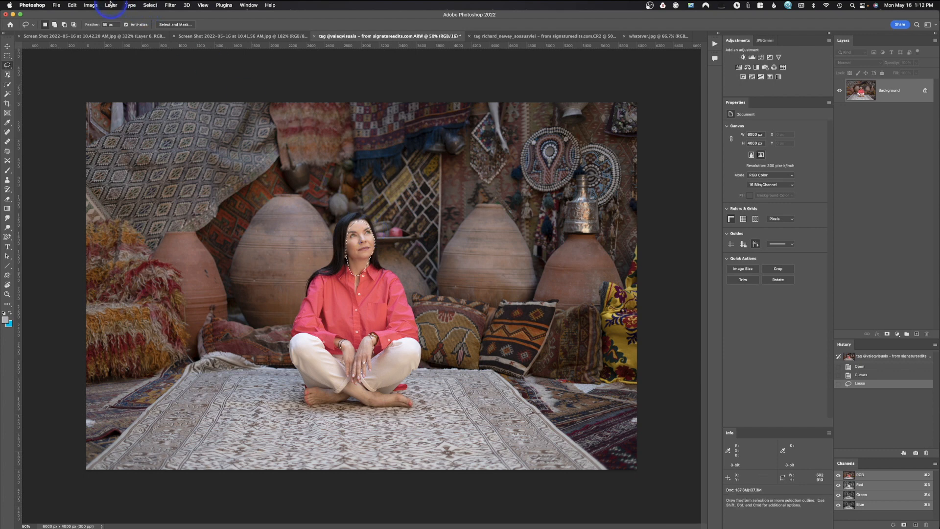
click(93, 5)
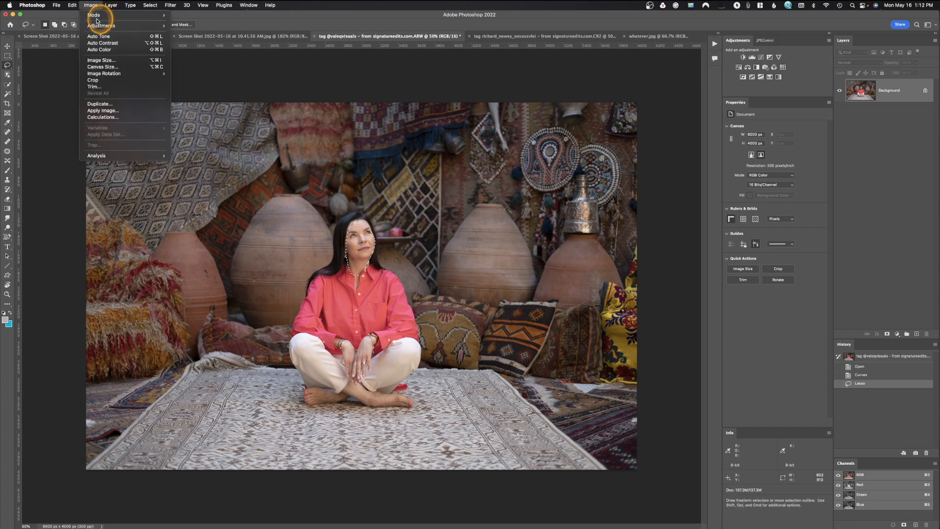
mouse_move(101, 26)
click(204, 70)
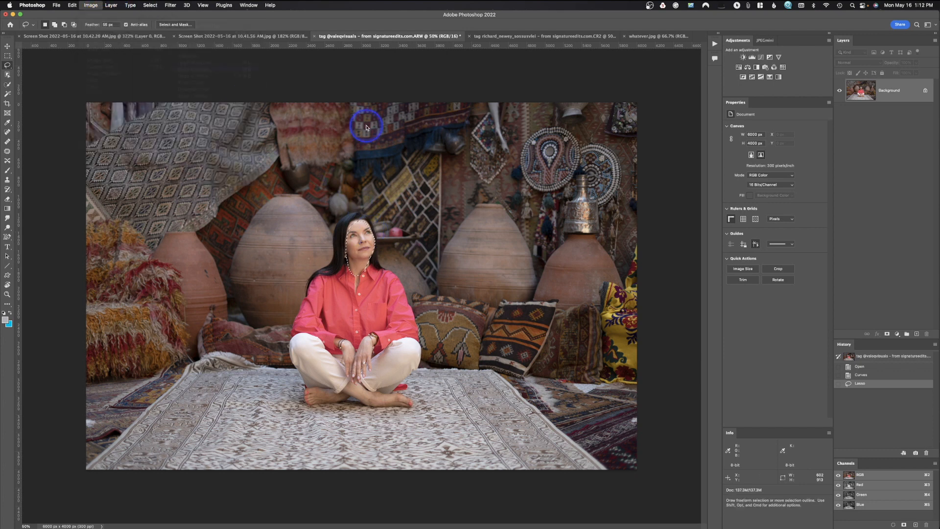
mouse_move(566, 183)
mouse_down()
mouse_move(554, 185)
mouse_move(564, 185)
mouse_up()
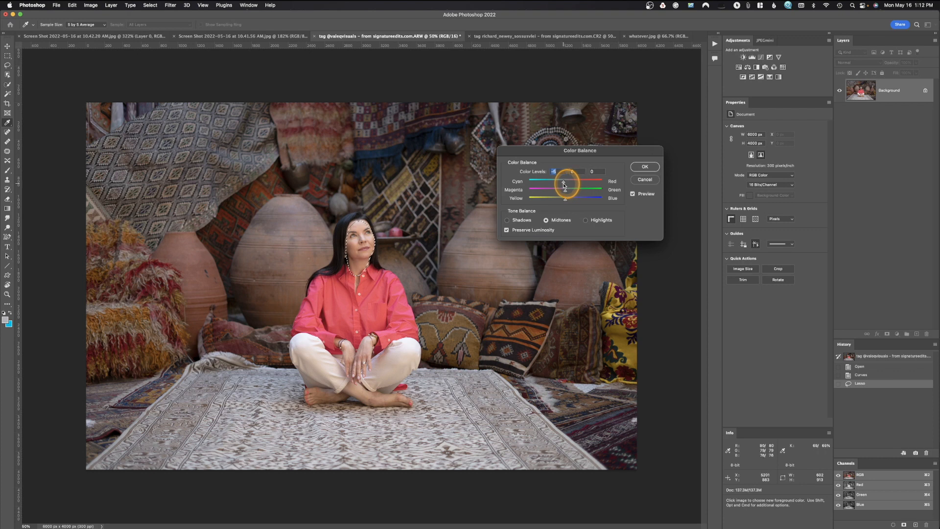
drag(564, 185, 564, 185)
click(644, 180)
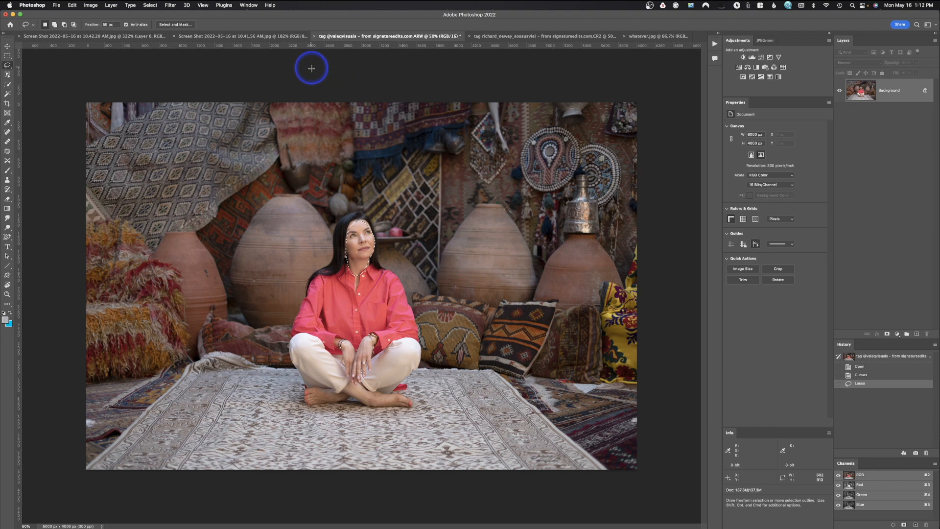
Apply Hue/Saturation to the Reds within the face selection with Hue +1 and Saturation -11, and deselect.
click(92, 6)
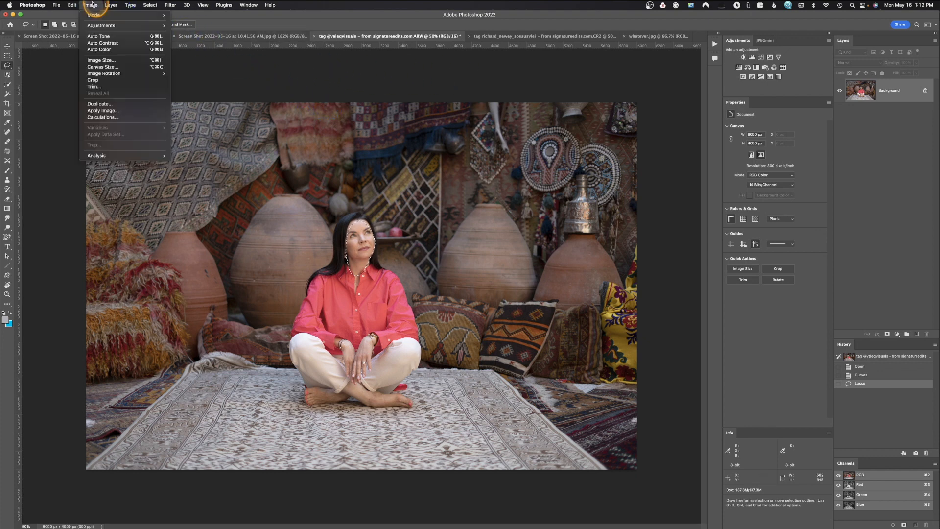
mouse_move(101, 26)
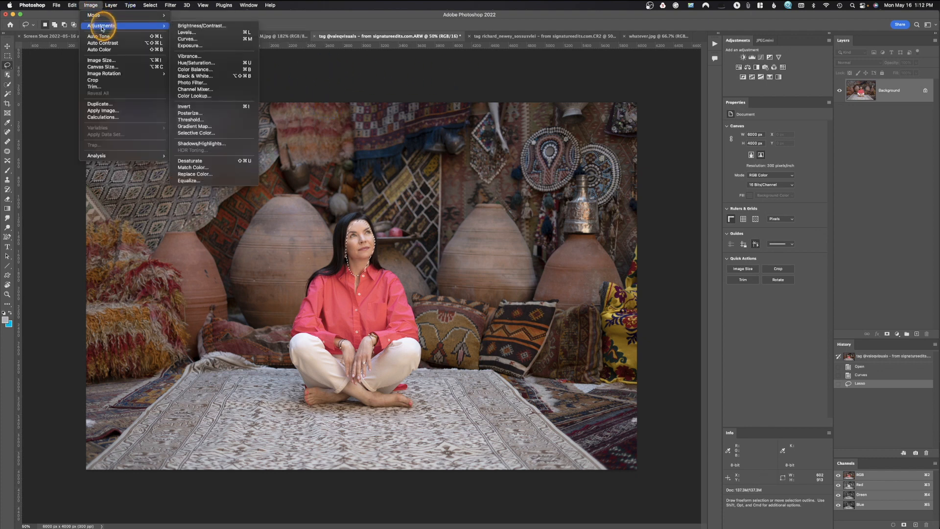
click(250, 65)
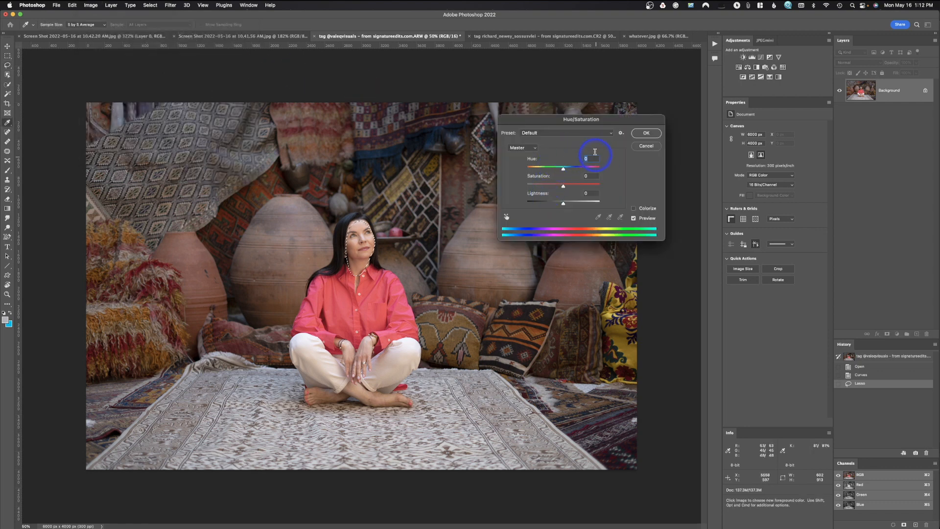
click(518, 148)
click(517, 156)
mouse_move(564, 186)
mouse_down()
mouse_move(535, 185)
mouse_move(560, 186)
mouse_up()
drag(560, 169, 564, 170)
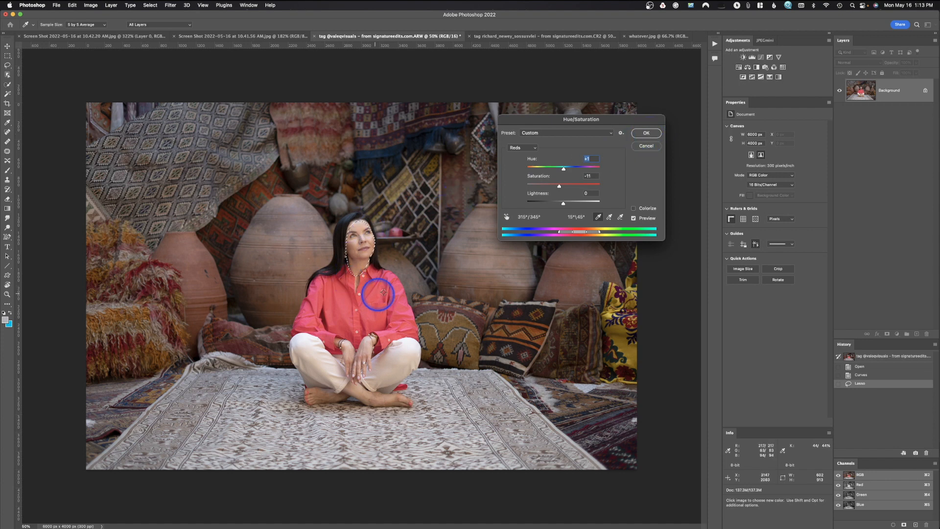
click(643, 133)
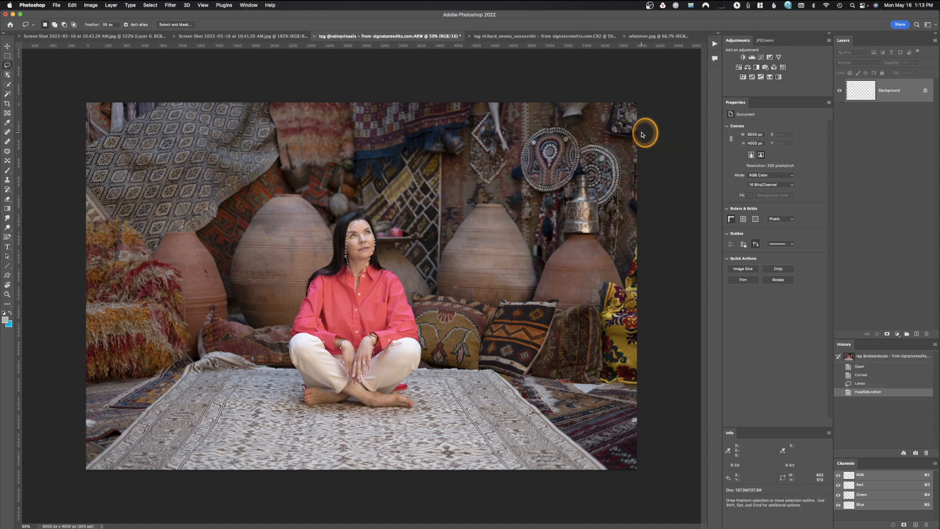
key(super+d)
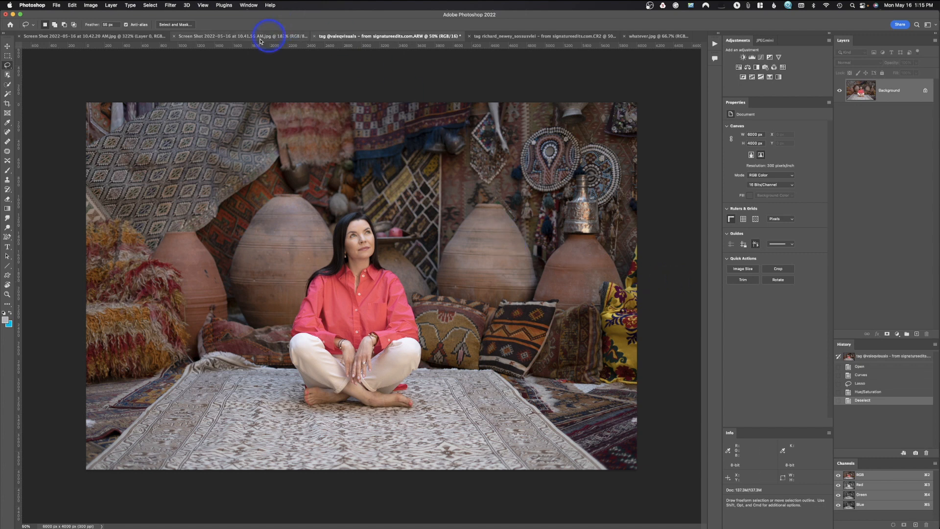
Crop the portrait slightly tighter using the 2 : 3 (4 : 6) preset swapped to landscape, and return the crop preset to Ratio.
click(7, 103)
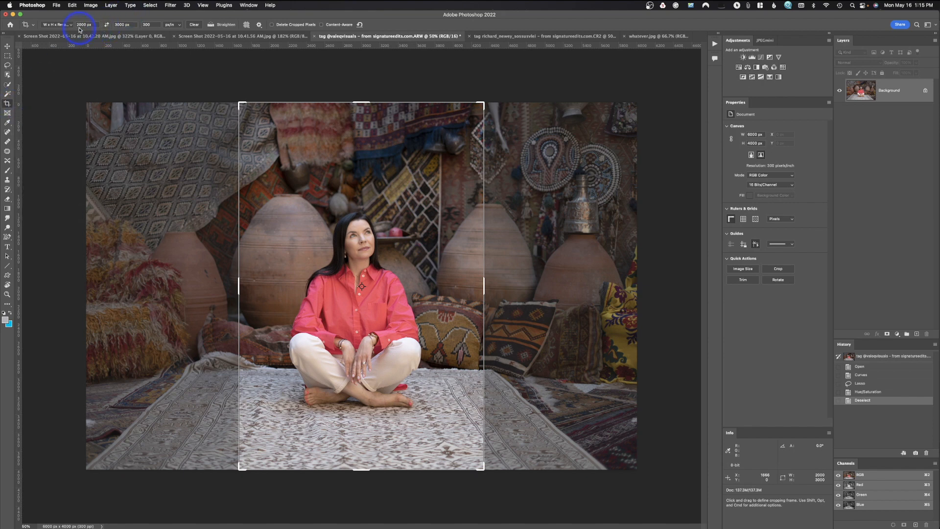
click(61, 24)
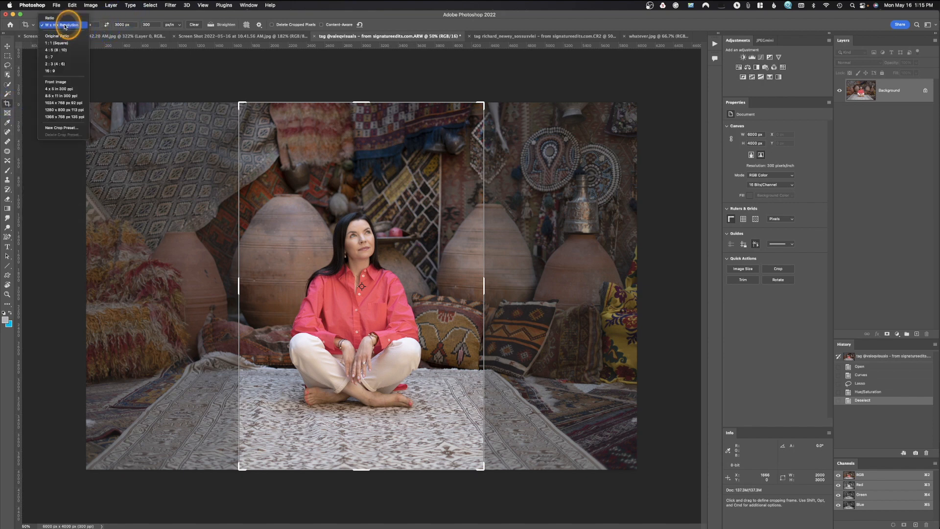
click(65, 25)
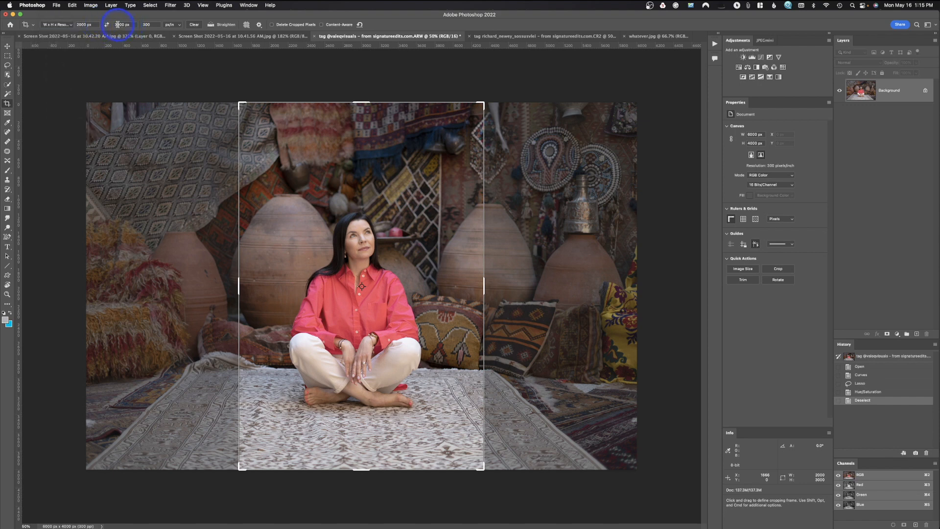
click(57, 24)
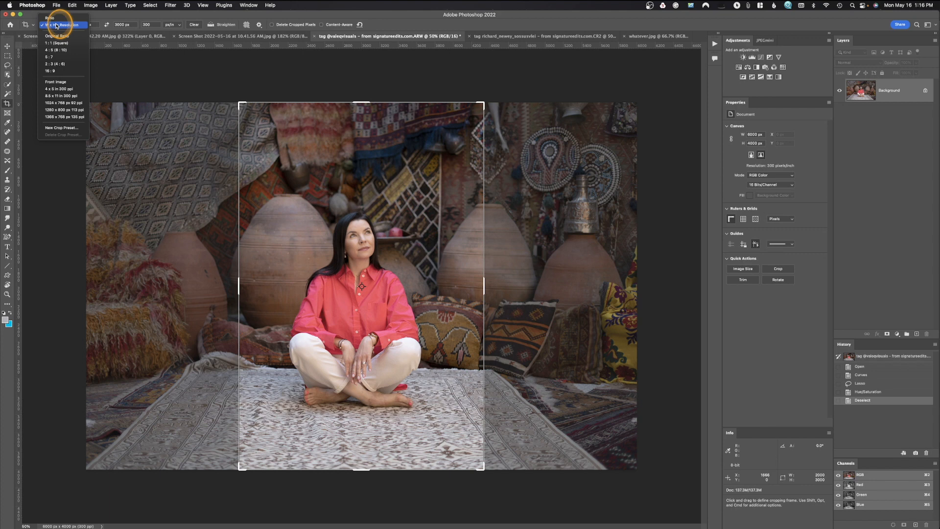
click(58, 64)
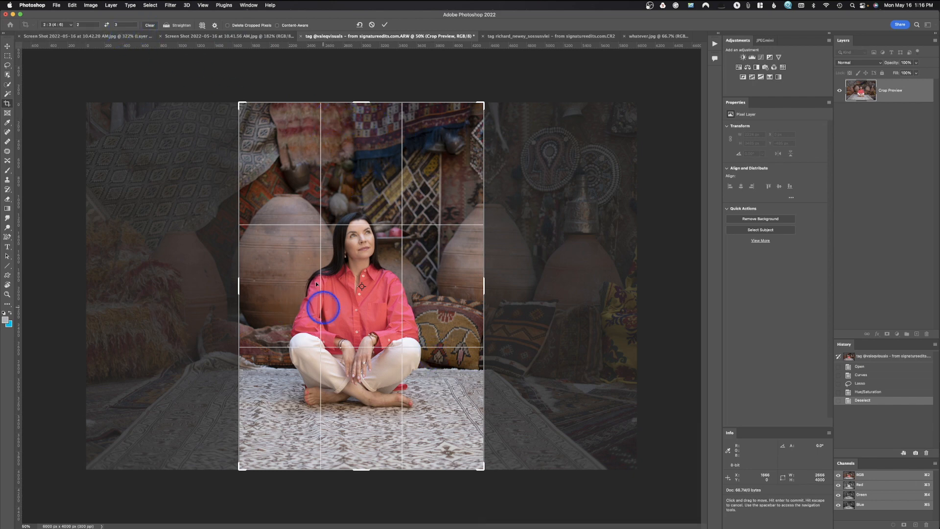
click(107, 25)
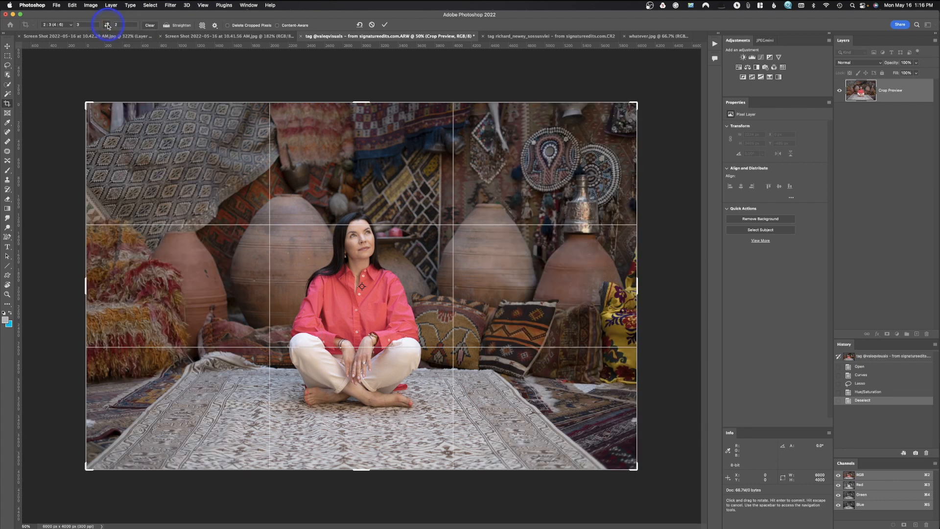
drag(637, 102, 637, 102)
key(Return)
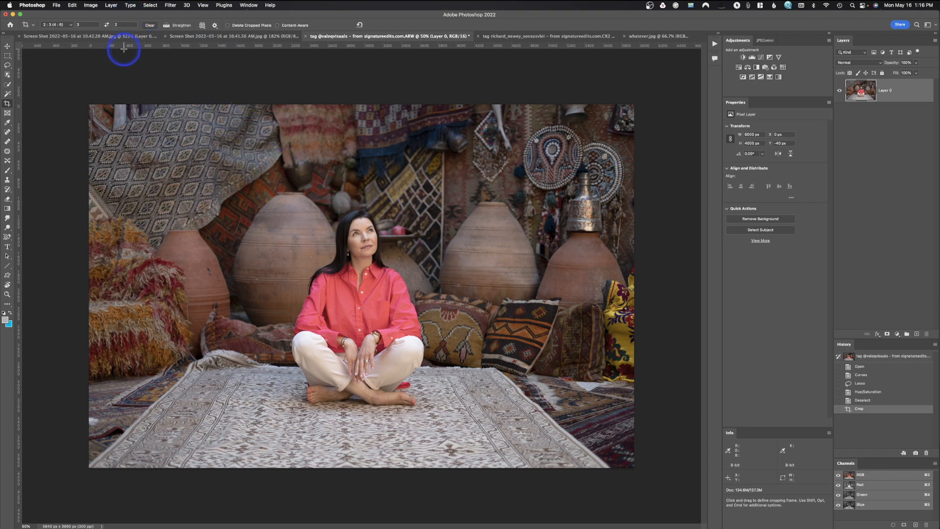
click(63, 25)
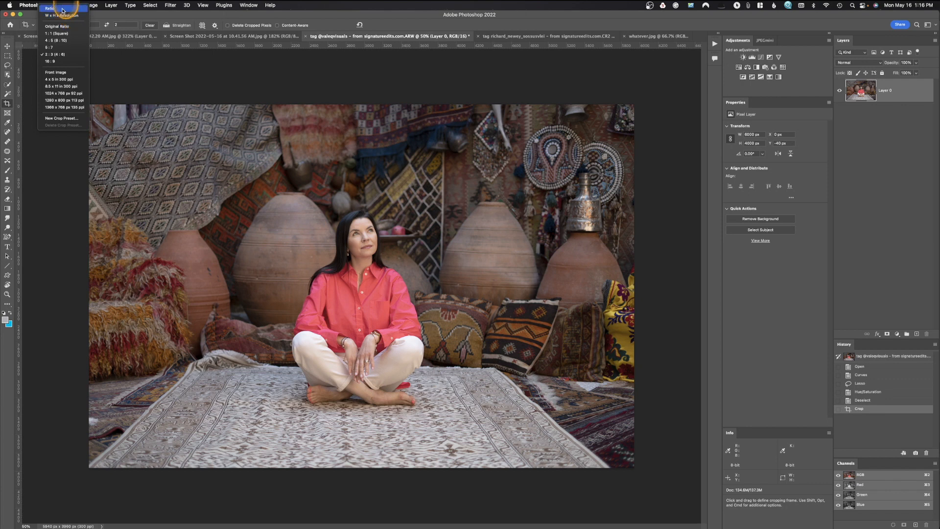
click(63, 9)
Resize the portrait to 2000 pixels wide, fit it to the window and leave crop mode by activating the Lasso tool.
click(93, 5)
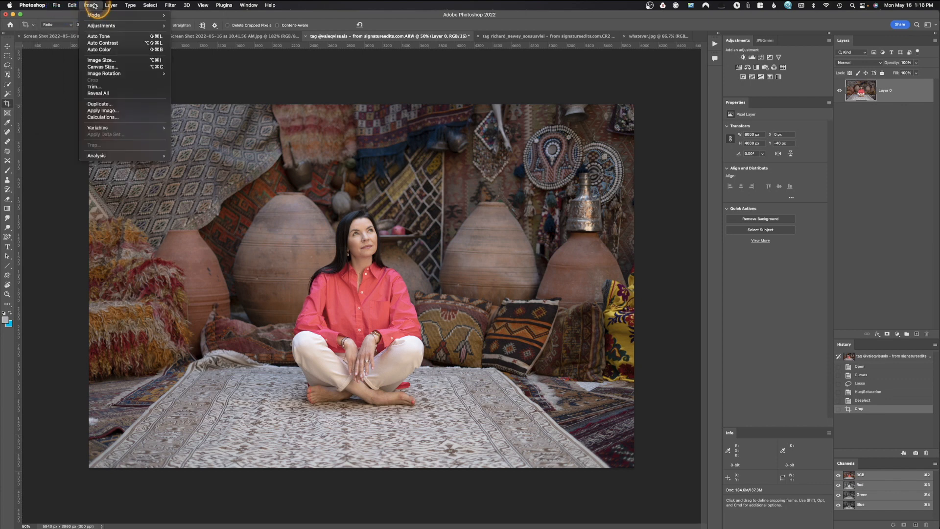
click(102, 59)
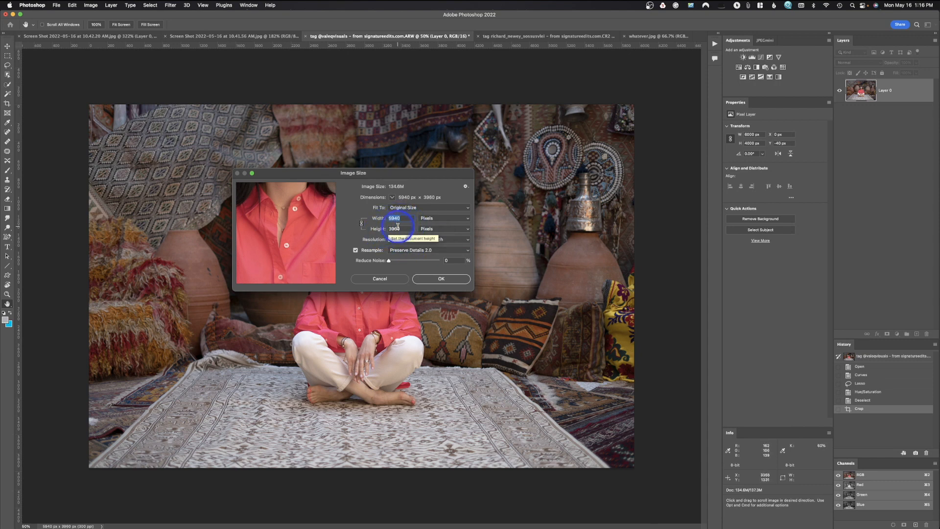
text(20)
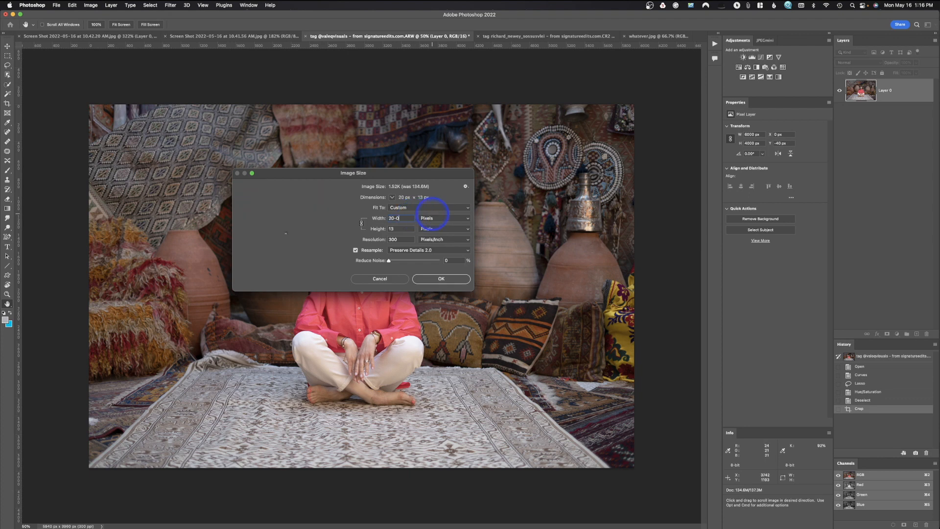
text(00)
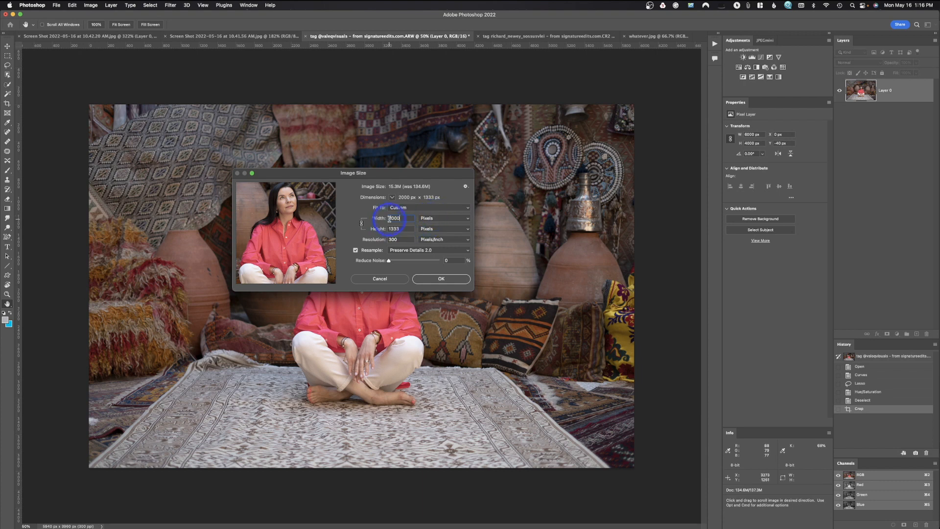
click(446, 279)
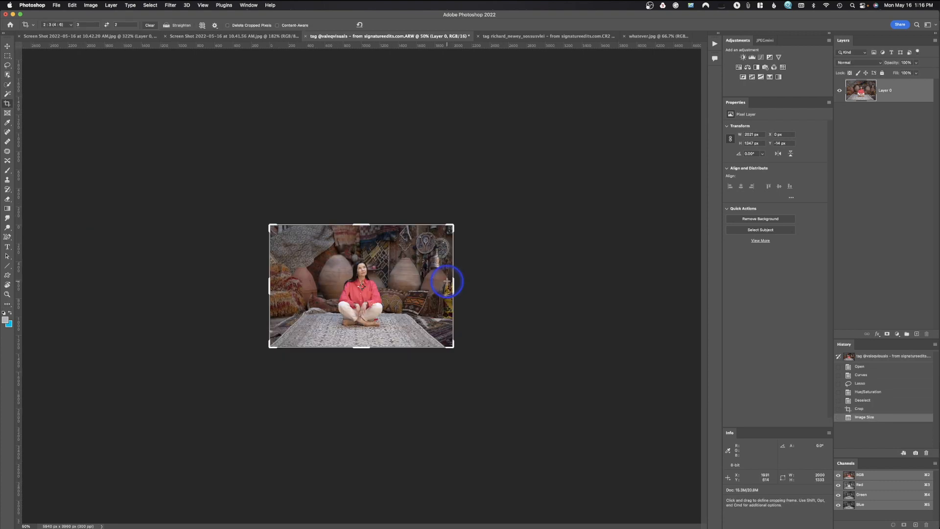
key(super)
key(super+0)
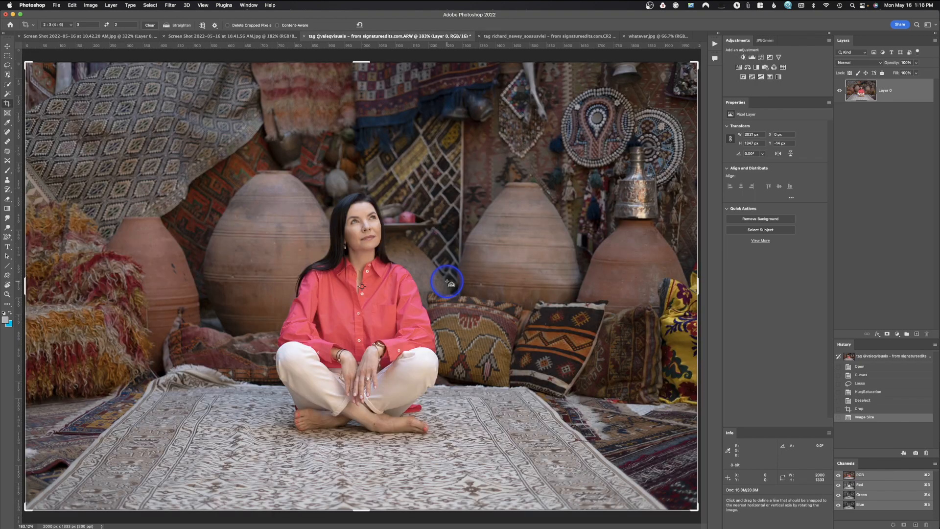
key(l)
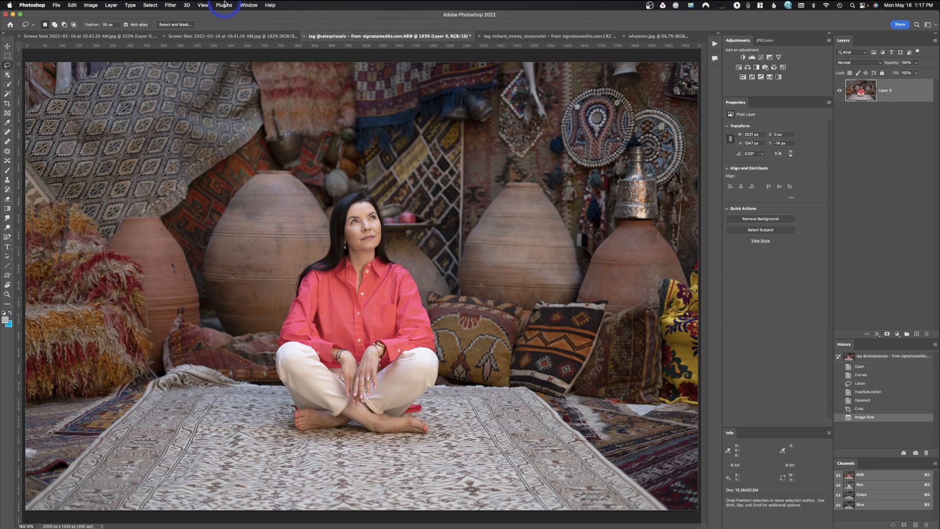
Apply Smart Sharpen to the portrait with a slightly lower Amount, Radius 1.0 px, Reduce Noise 10% and Lens Blur removal.
key(super+minus)
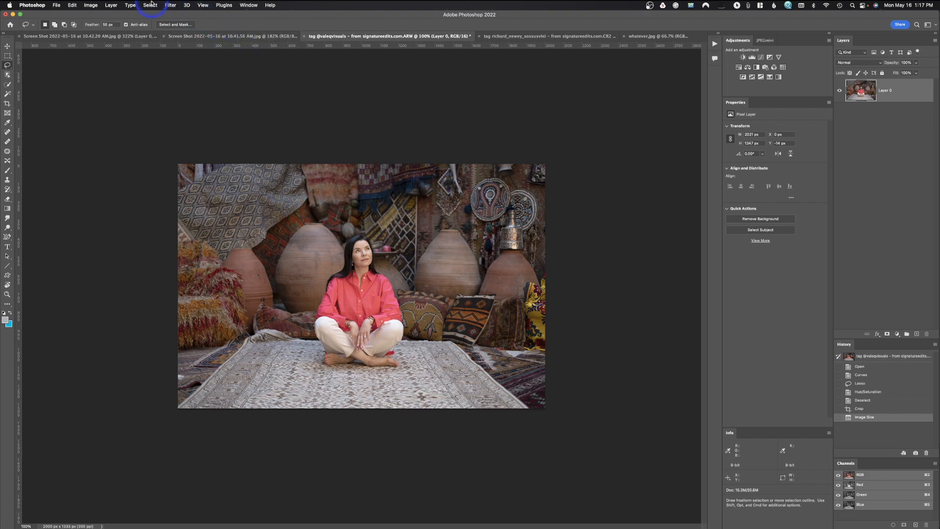
click(177, 5)
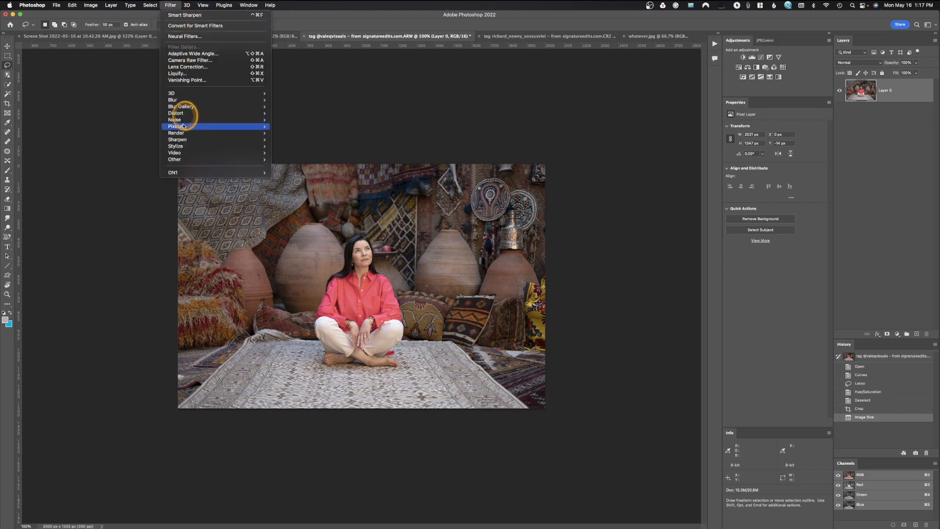
mouse_move(189, 140)
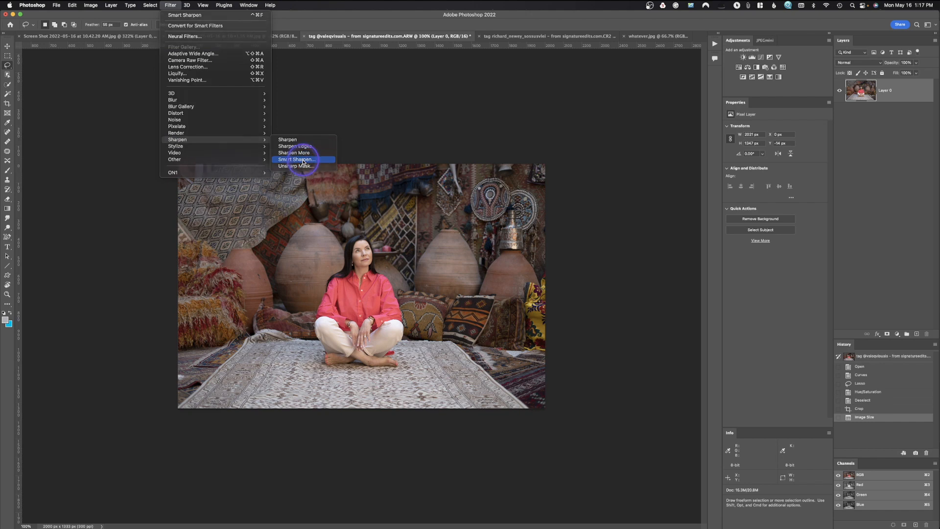
click(297, 160)
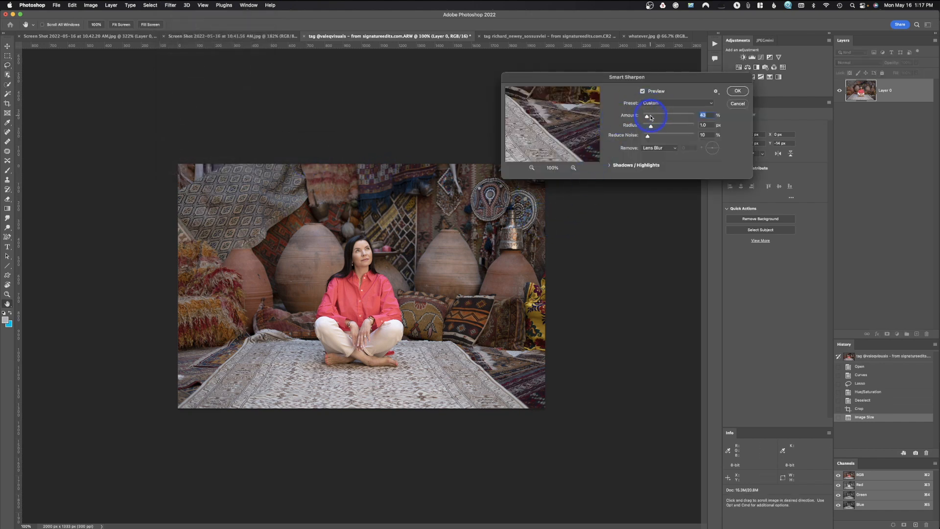
click(647, 118)
drag(647, 118, 646, 119)
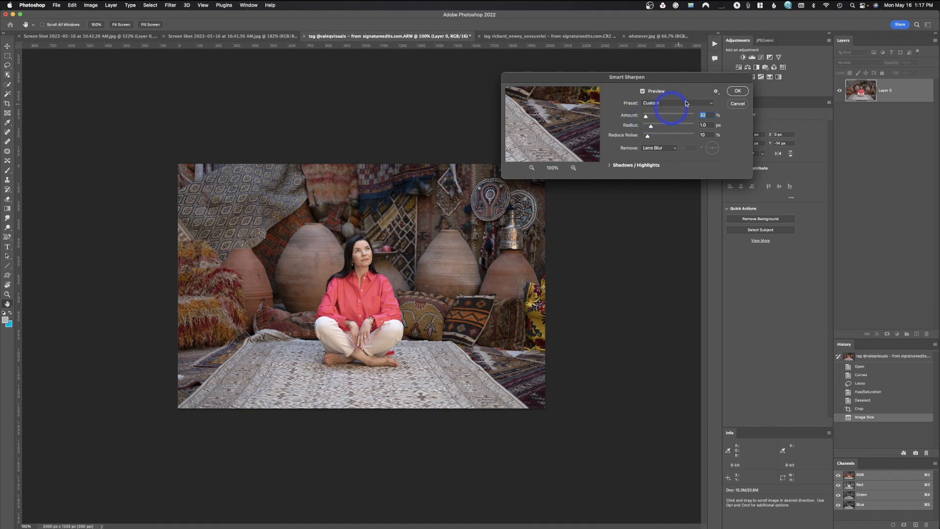
click(738, 91)
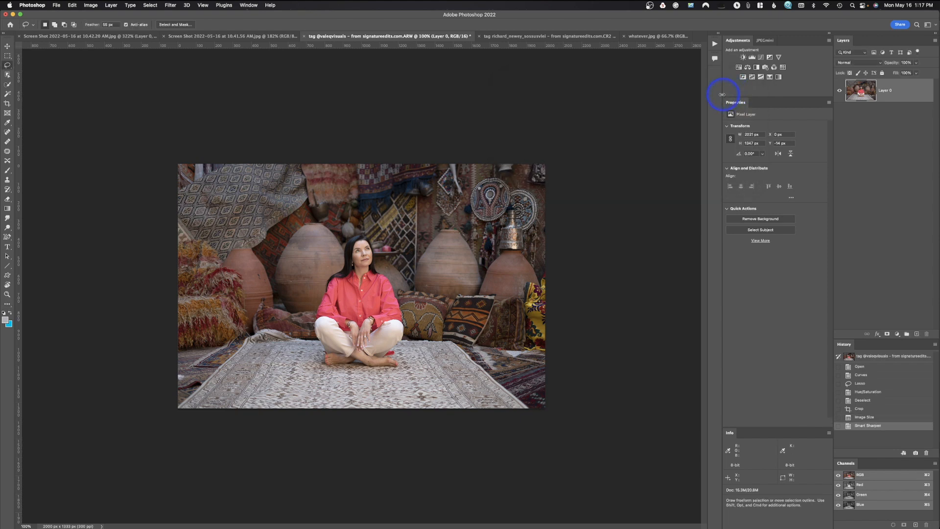
Save a copy of the portrait as a JPEG named woman in Downloads, using quality 11 and the Baseline ("Standard") format.
click(57, 5)
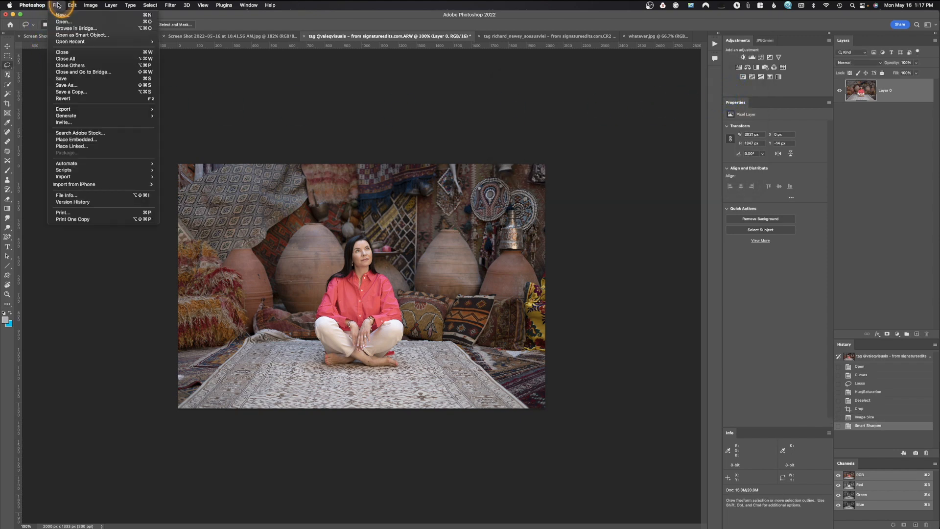
click(72, 92)
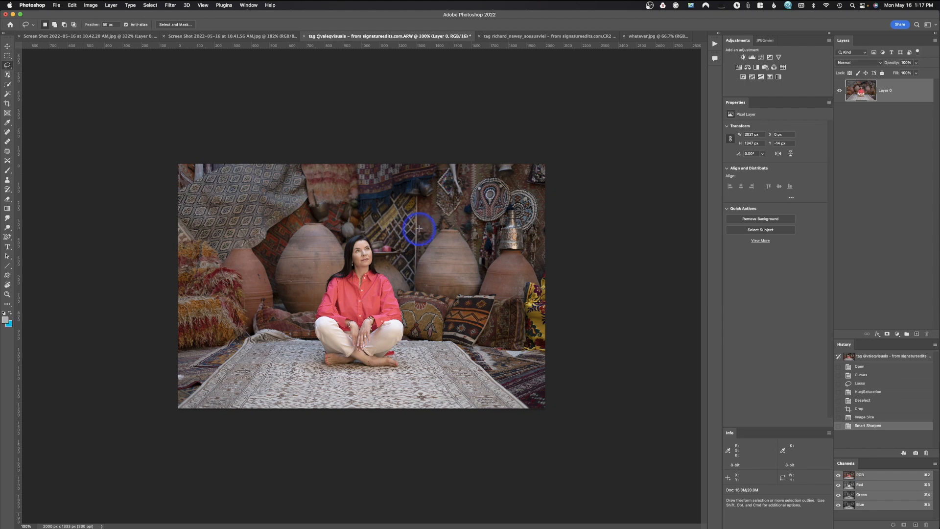
text(woman)
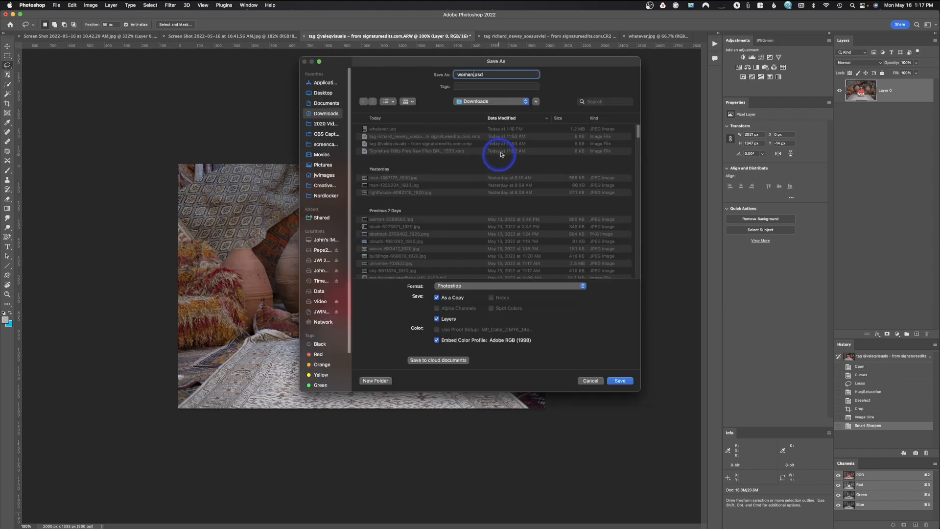
click(500, 287)
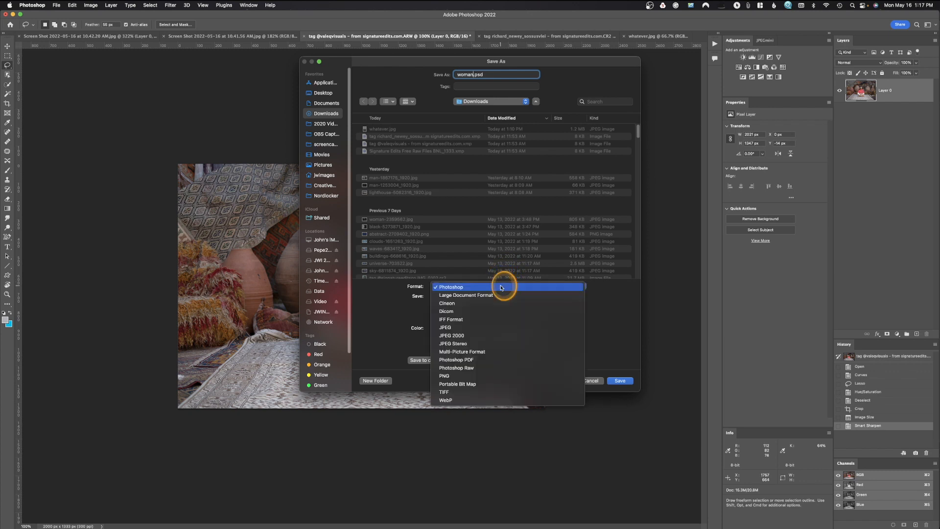
click(494, 328)
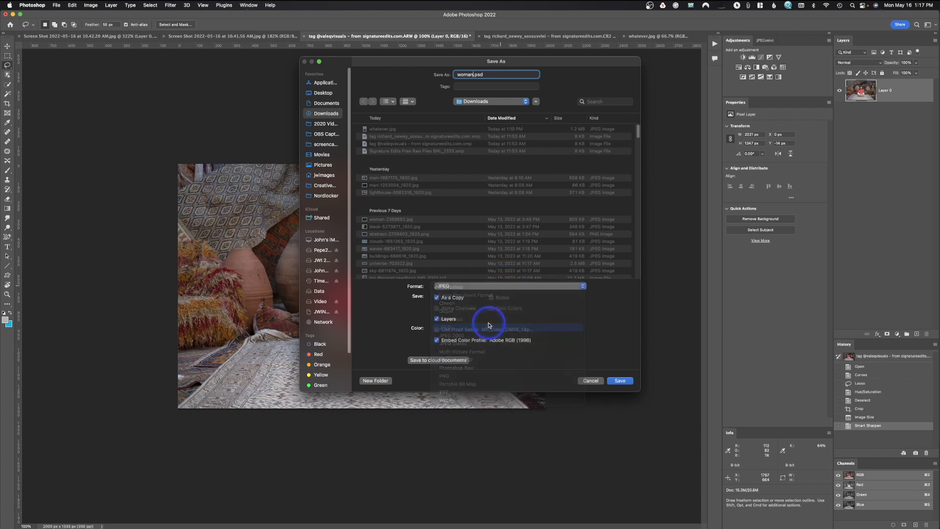
click(620, 381)
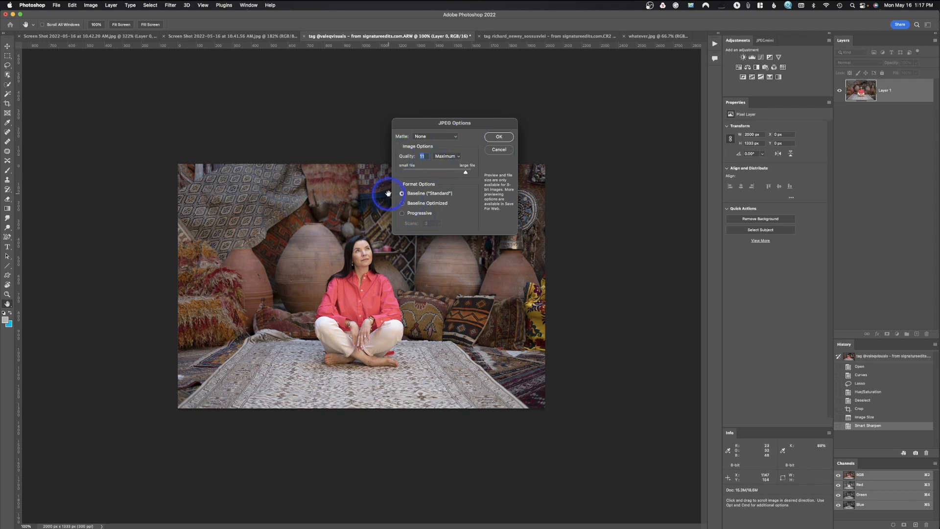
click(498, 137)
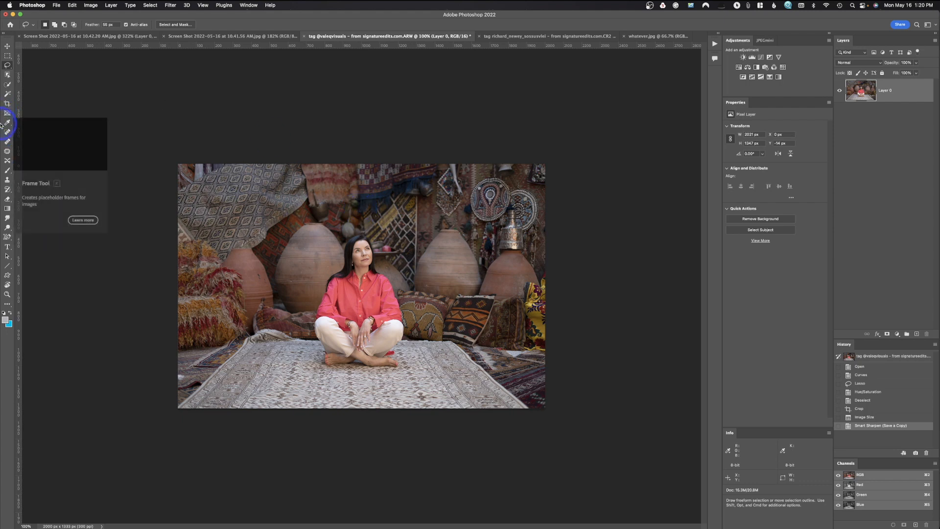
Switch to Chrome and look over the Facebook group page Learn Adobe Lightroom and Photoshop & Bridge, including its recent posts.
mouse_move(14, 111)
click(17, 46)
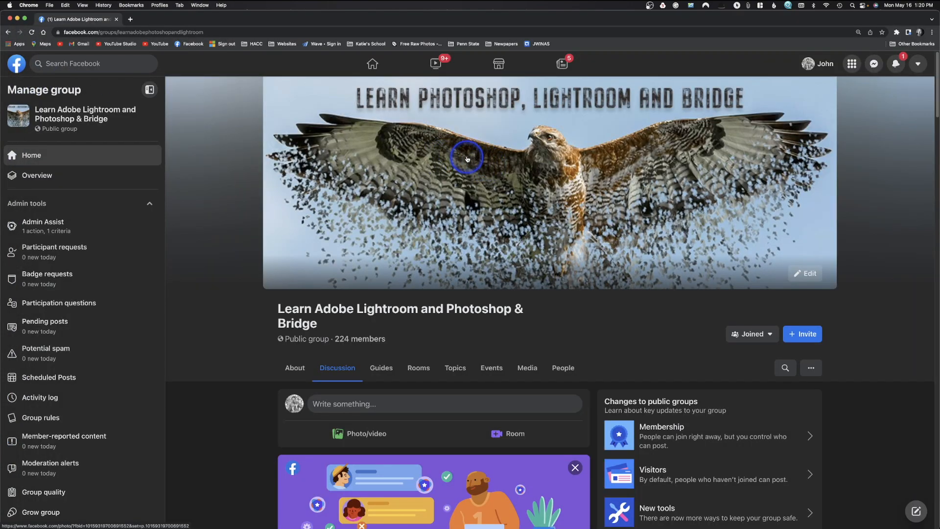
scroll(466, 160, down, 12)
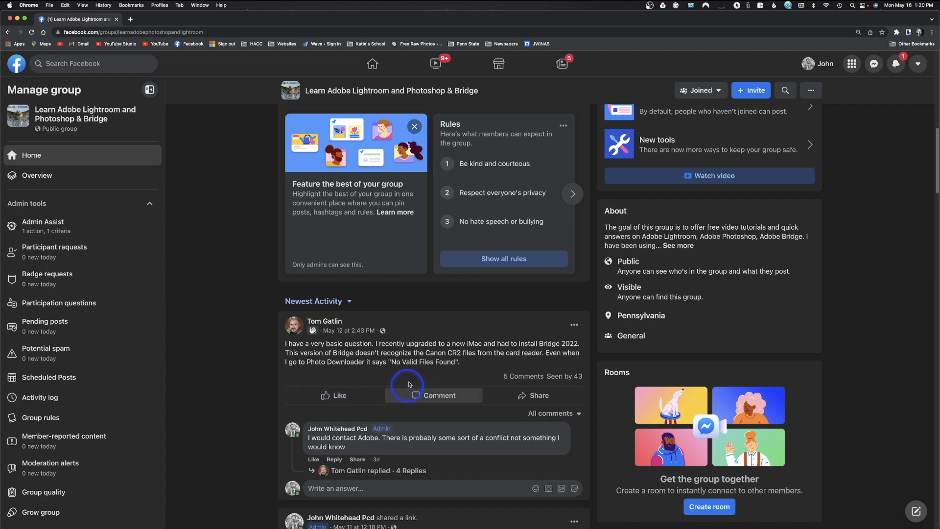
scroll(399, 388, up, 12)
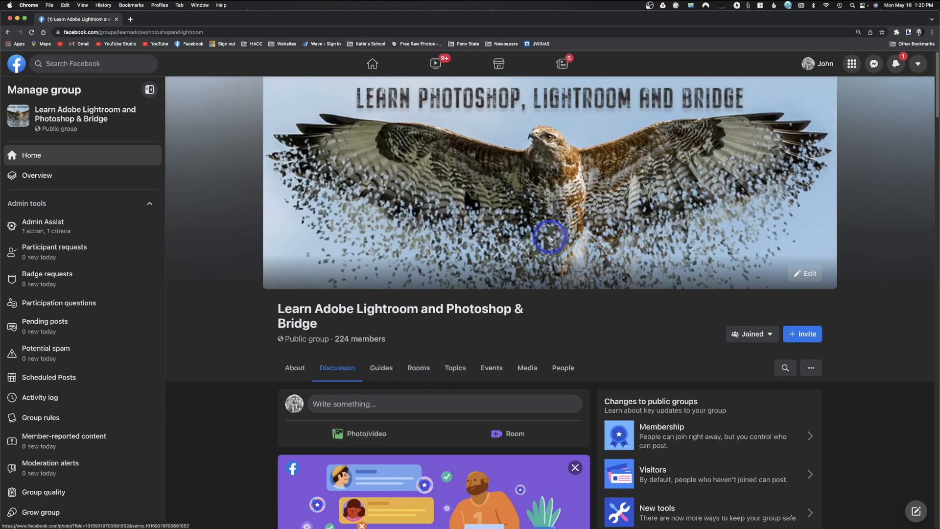